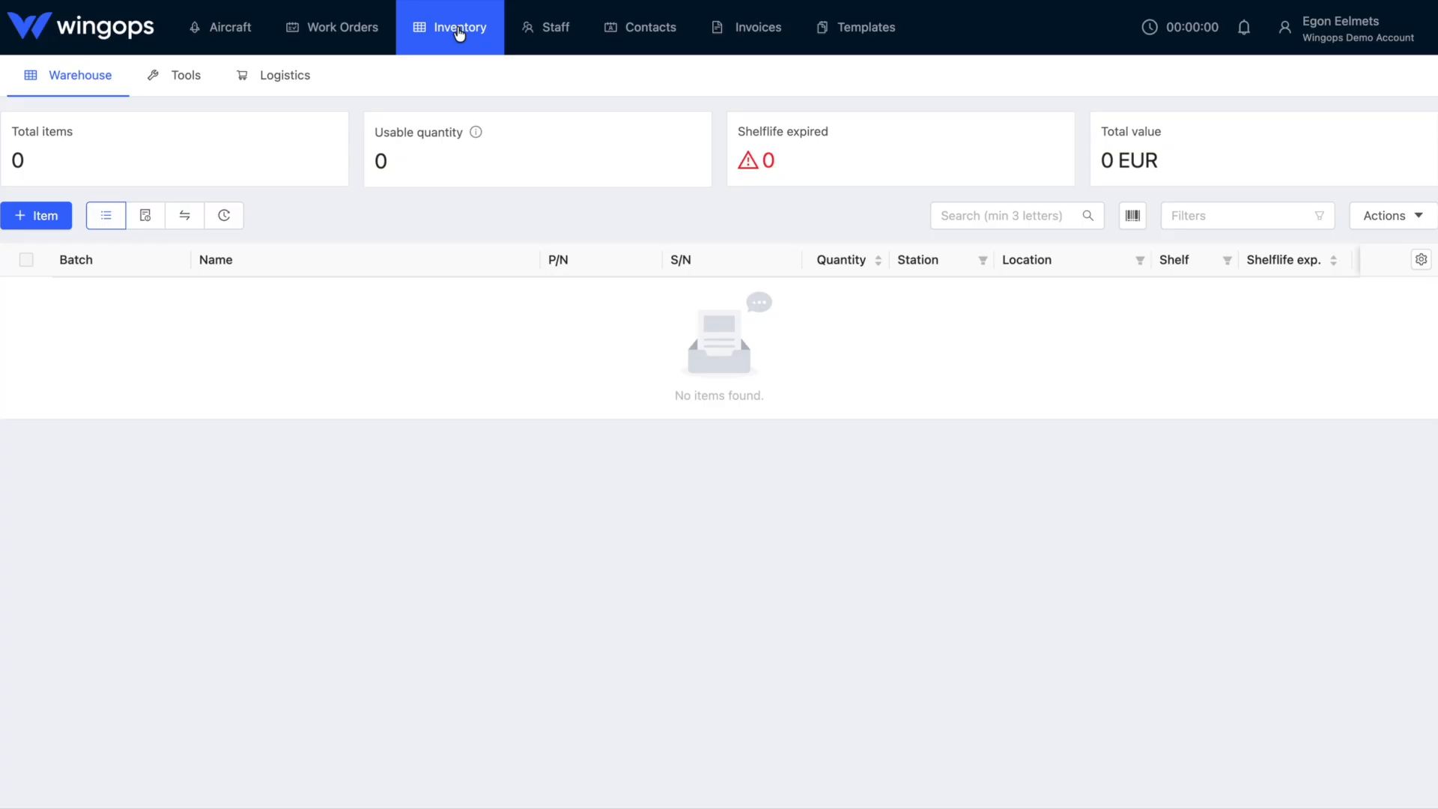
- Look at the Excel import window for components, parts and materials, and close it without uploading a file
click(1417, 223)
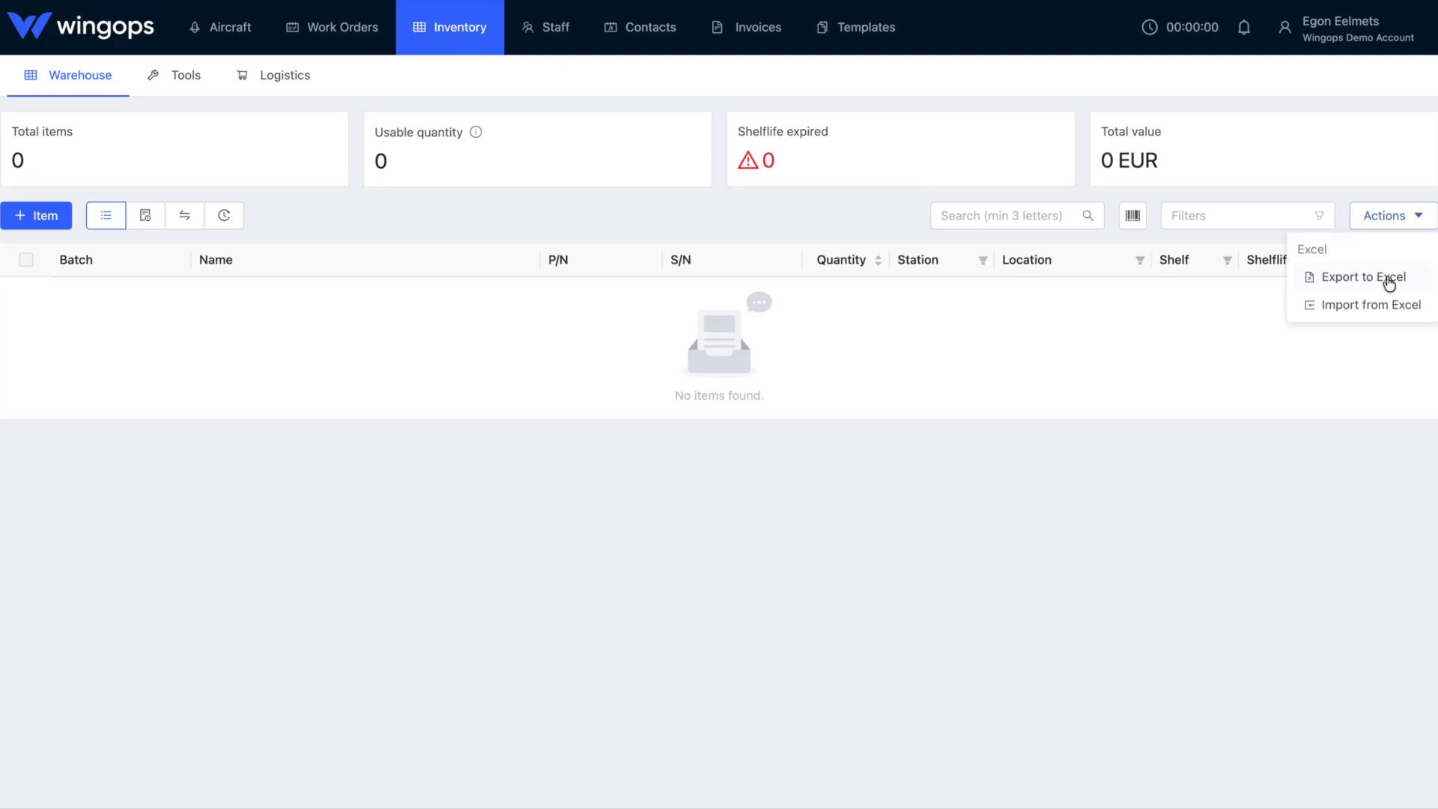
click(1352, 317)
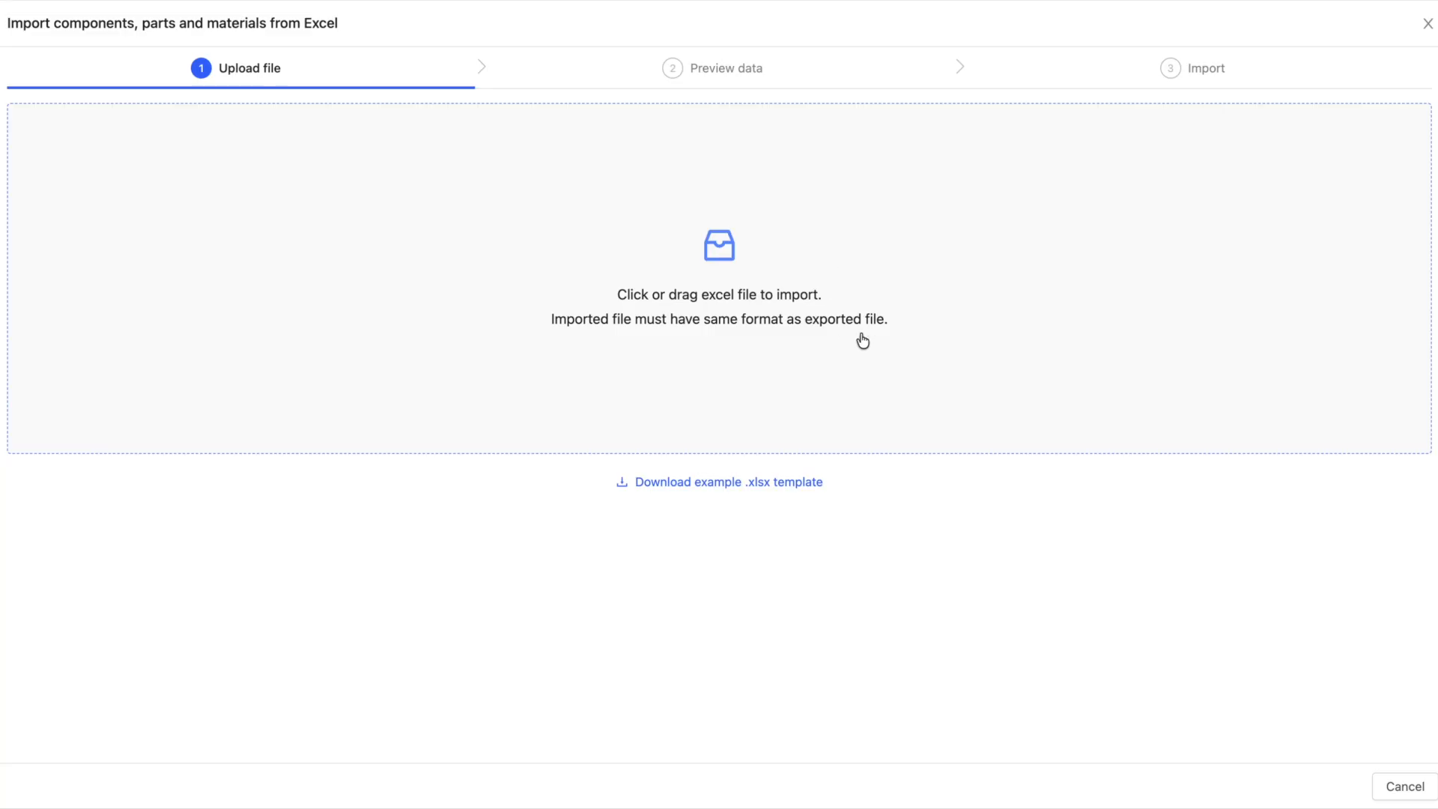
click(1420, 26)
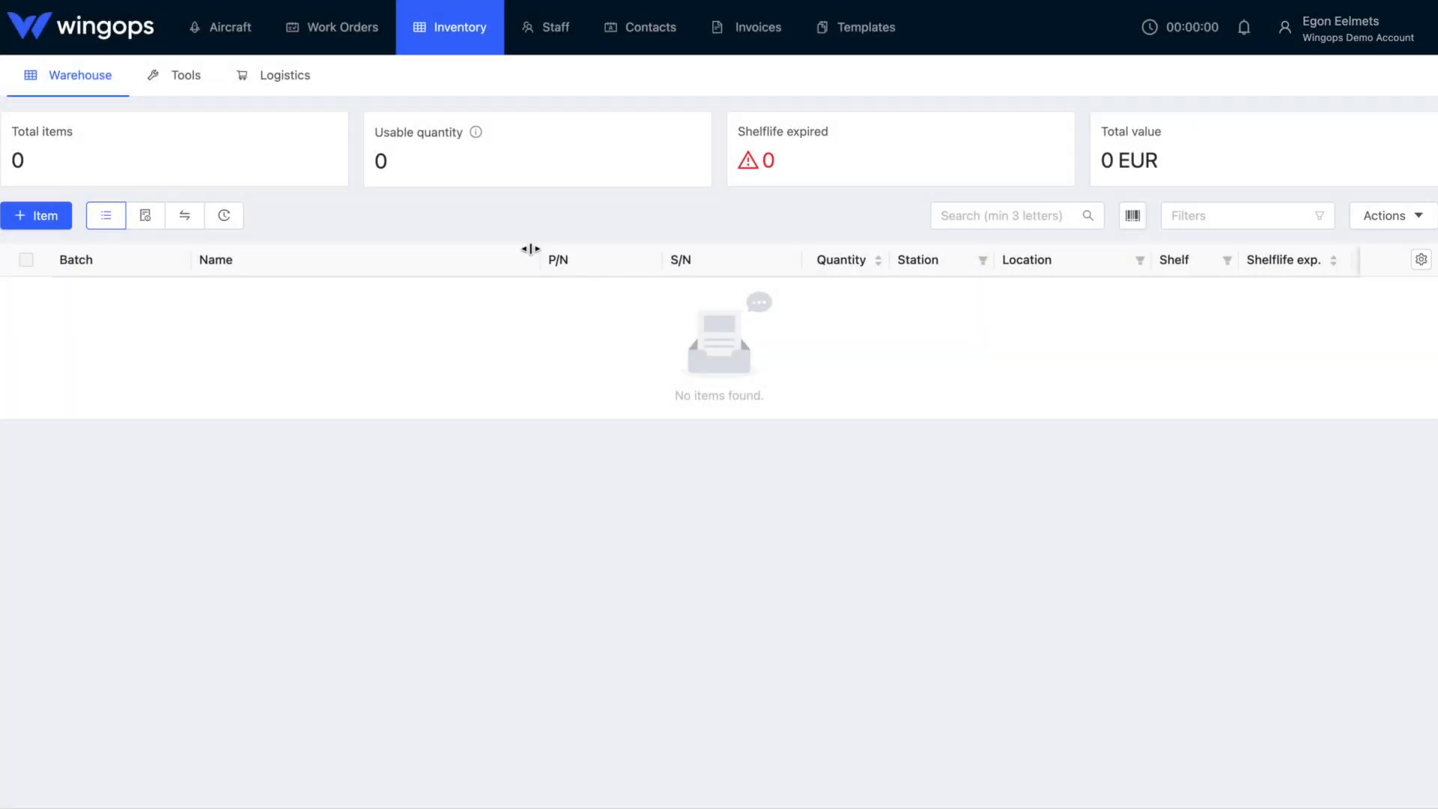
- Start a new material by smart-importing the certificate PDF for the machine bolt, and set the vendor to Textron Aviation Inc
click(29, 217)
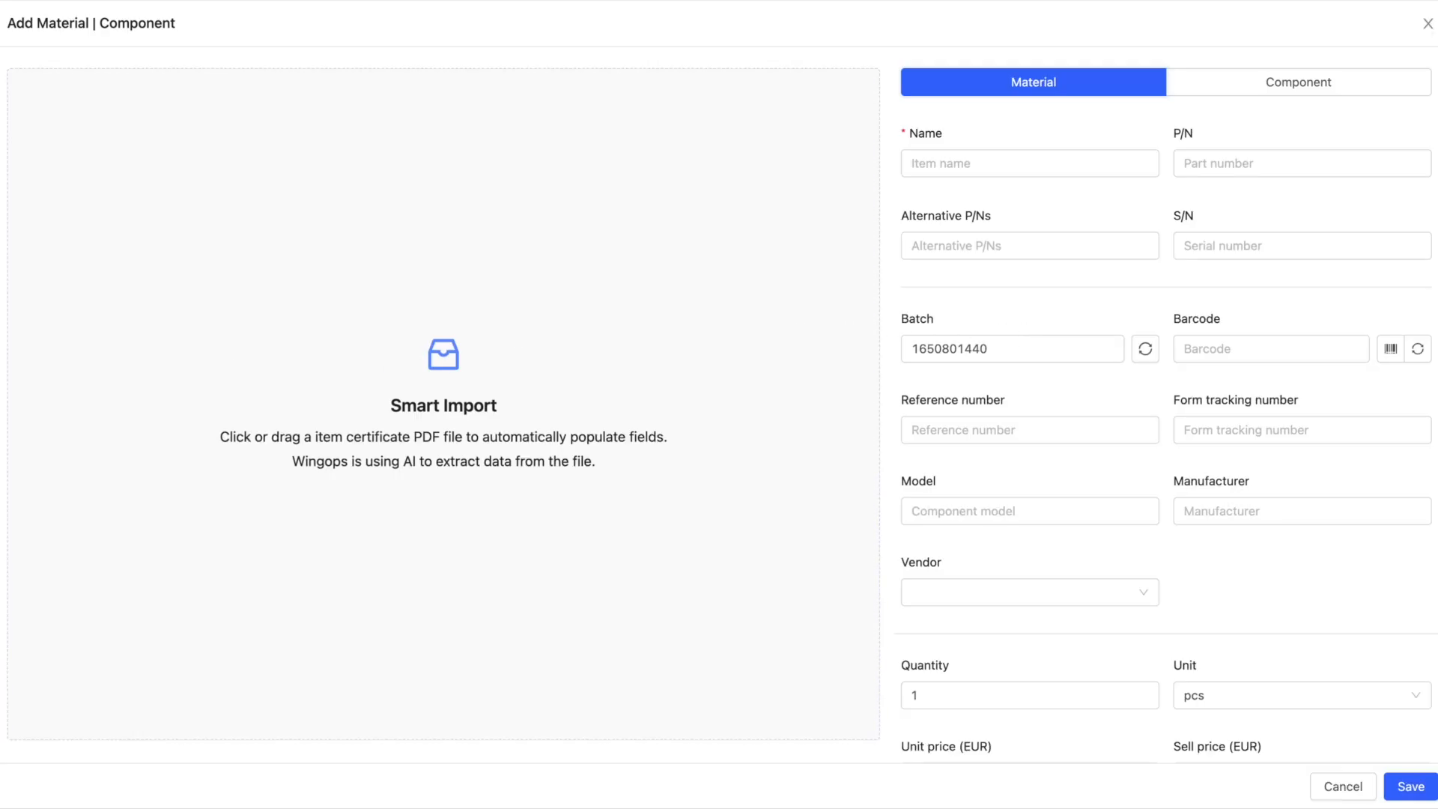
drag(0, 171, 305, 207)
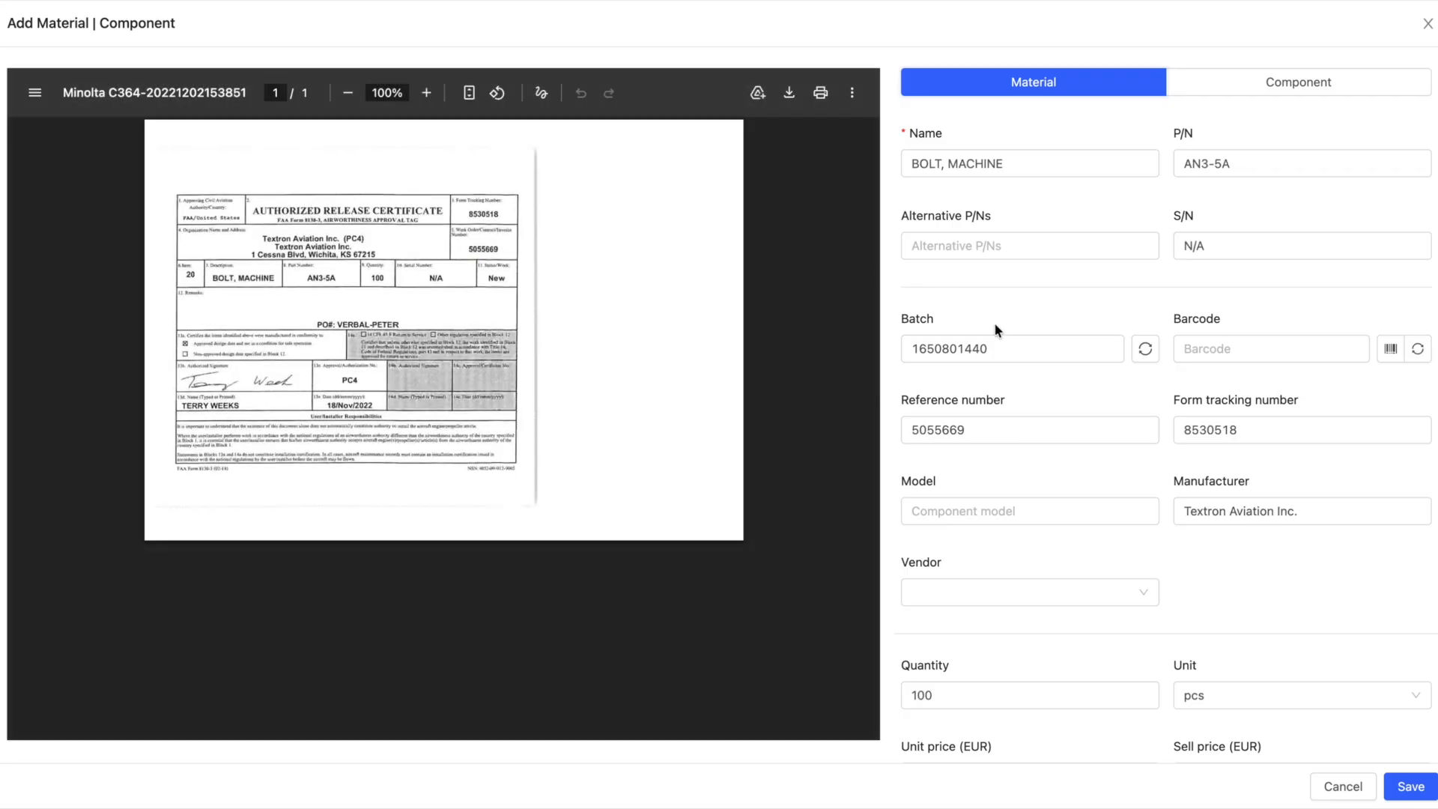
scroll(994, 330, down, 1)
click(1055, 516)
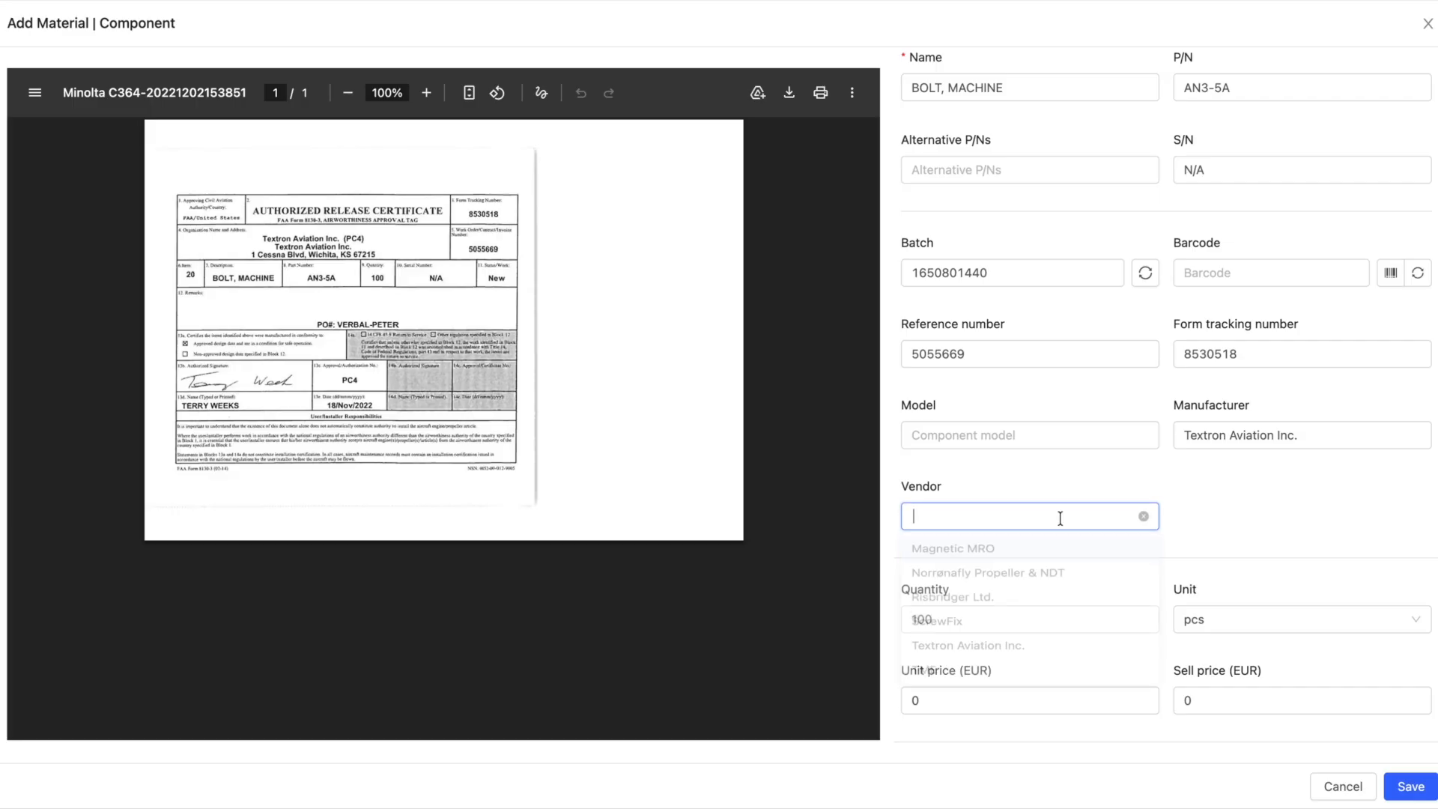
click(1069, 664)
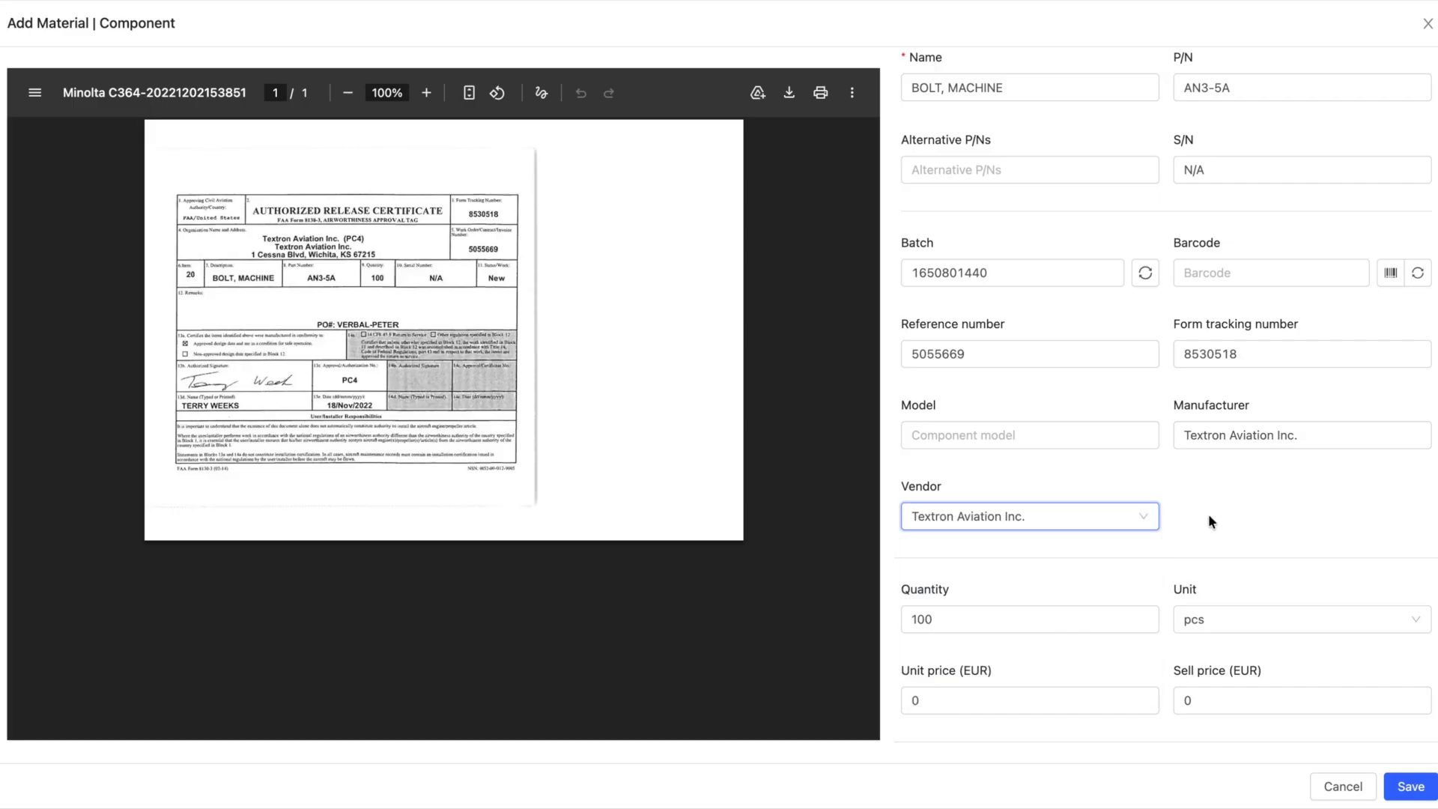
- Set the bolt's unit price to 0.01 EUR and its sell price to 0.02 EUR
scroll(1207, 514, down, 3)
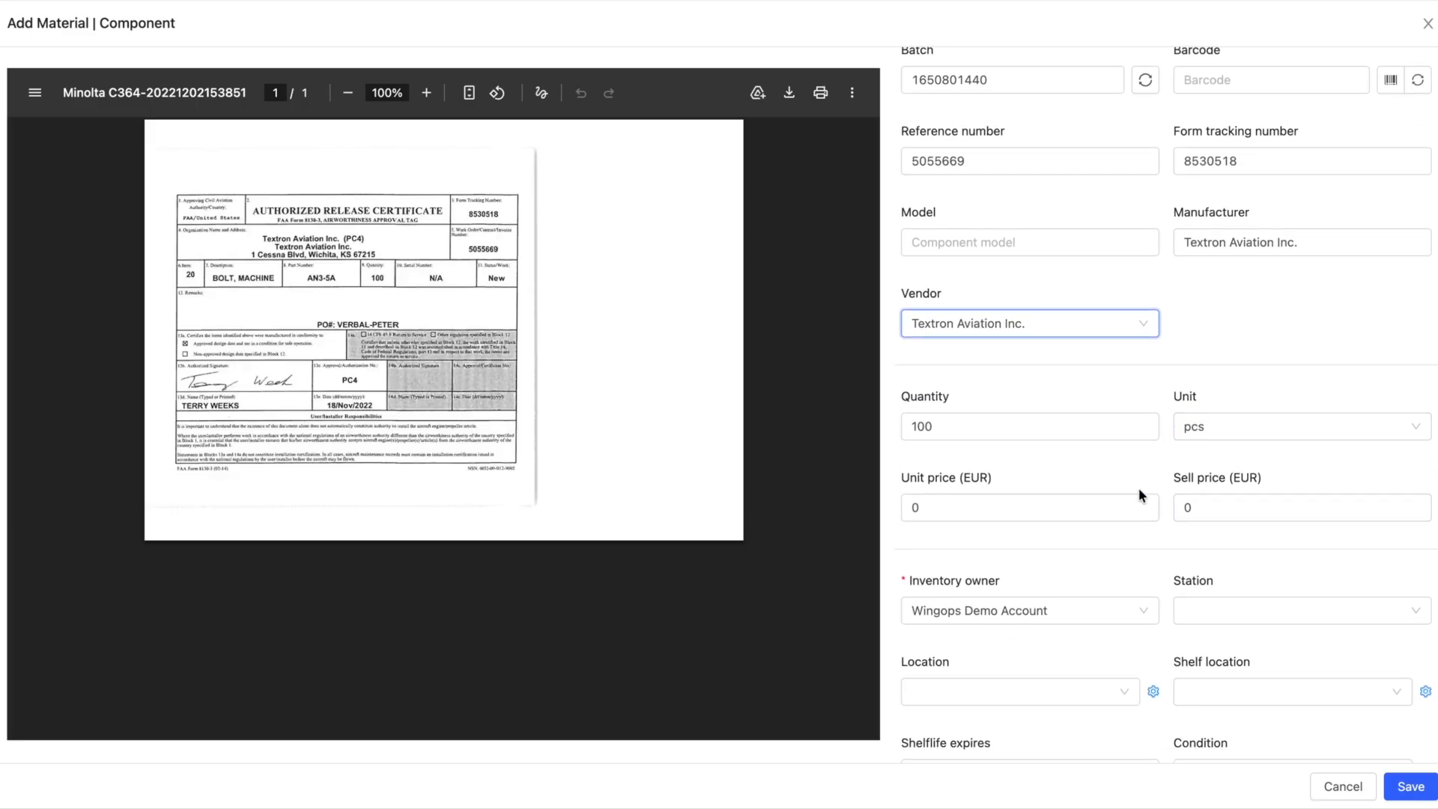
click(1133, 507)
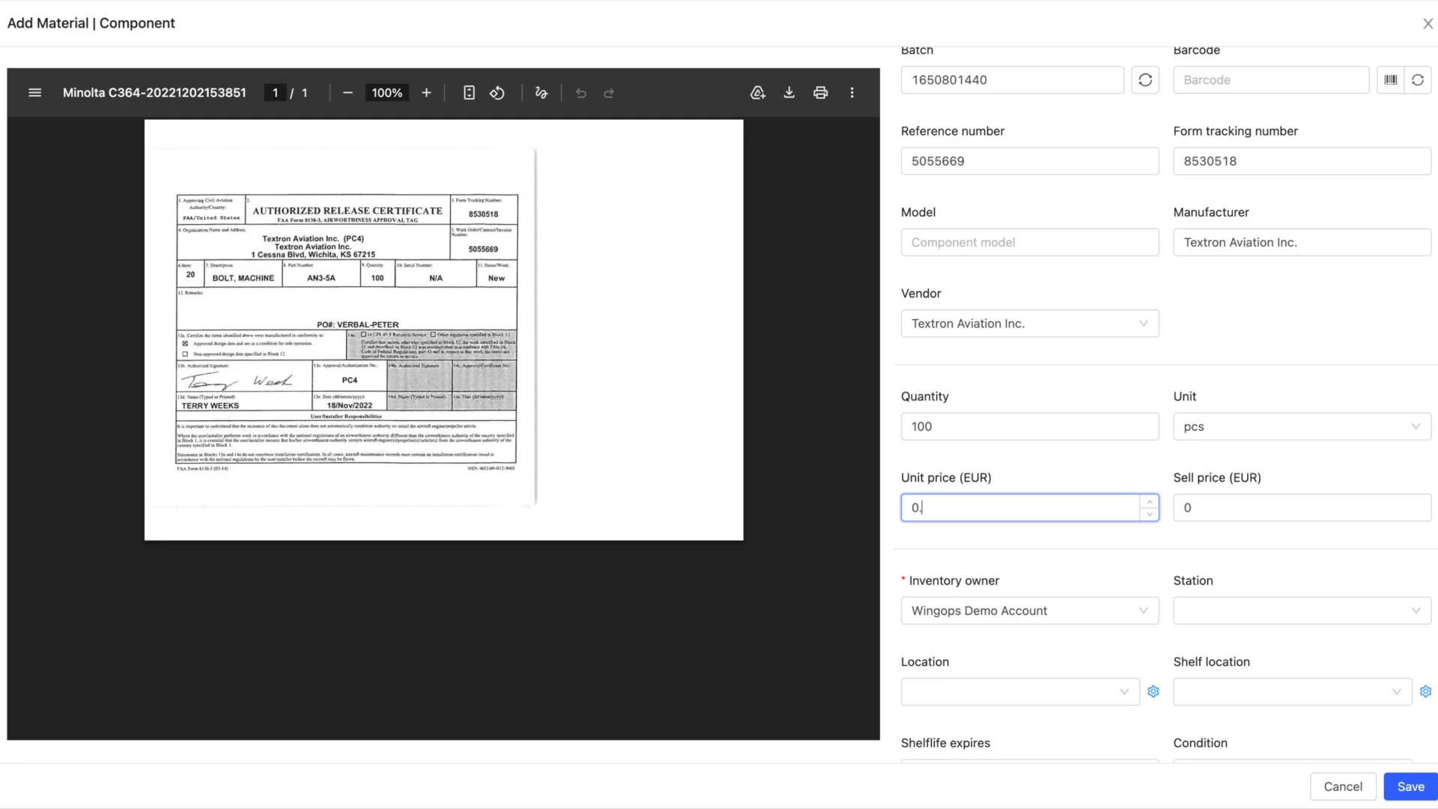
text(.01)
click(1296, 500)
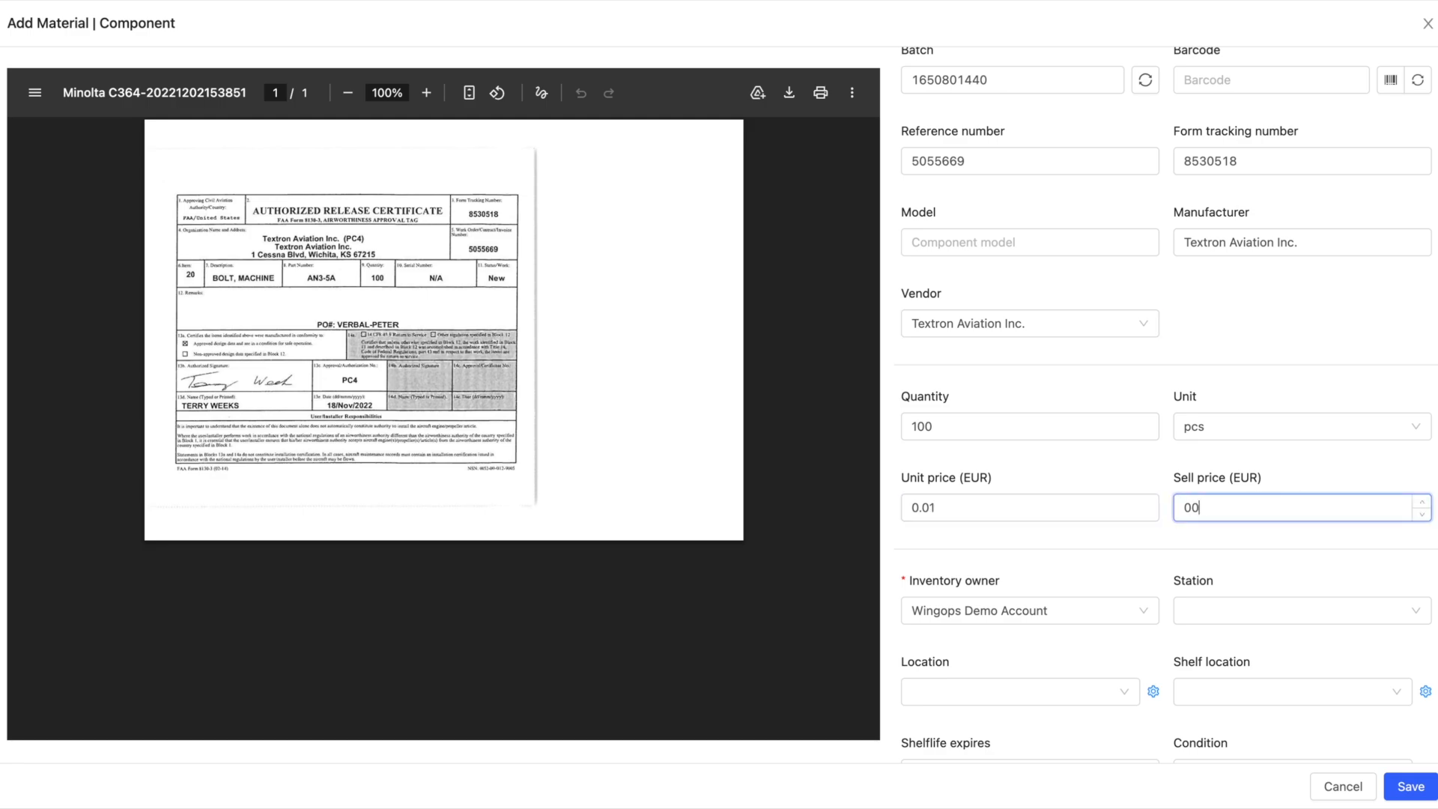
- Assign the bolt to station EETU, location Serviceable Storage and shelf location M1
scroll(1268, 513, down, 2)
click(1250, 473)
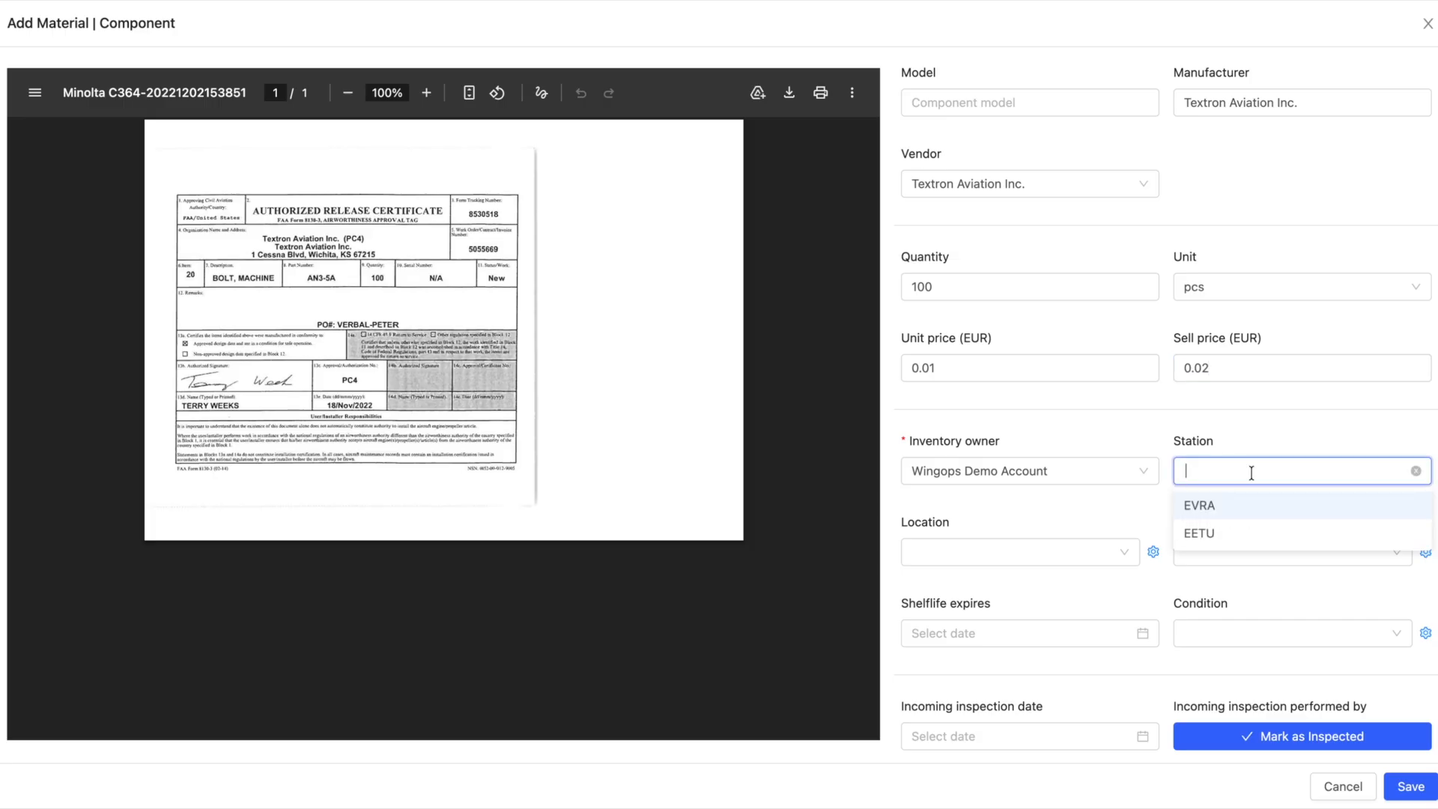
click(1245, 532)
scroll(1239, 517, down, 2)
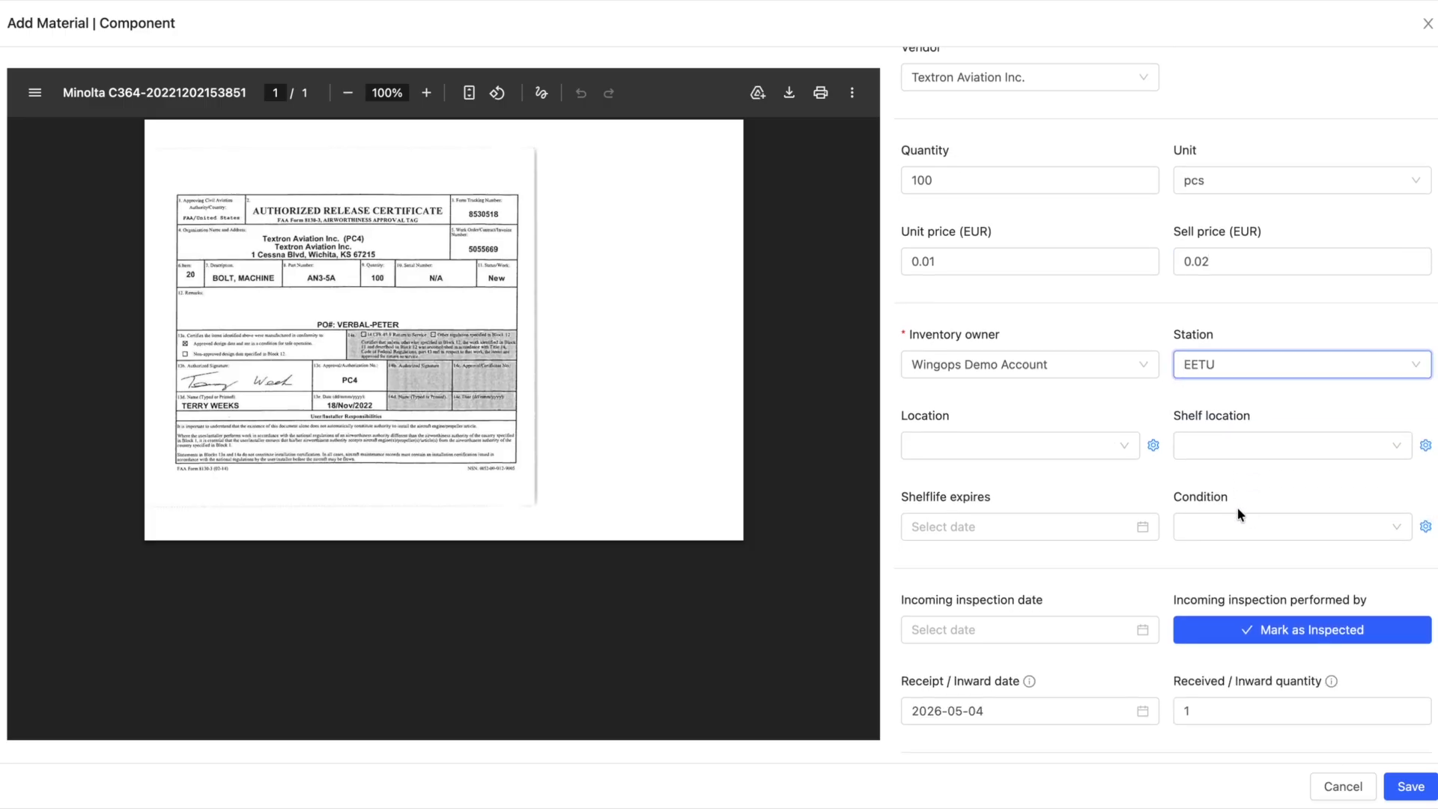
click(1091, 452)
click(1079, 507)
click(1228, 446)
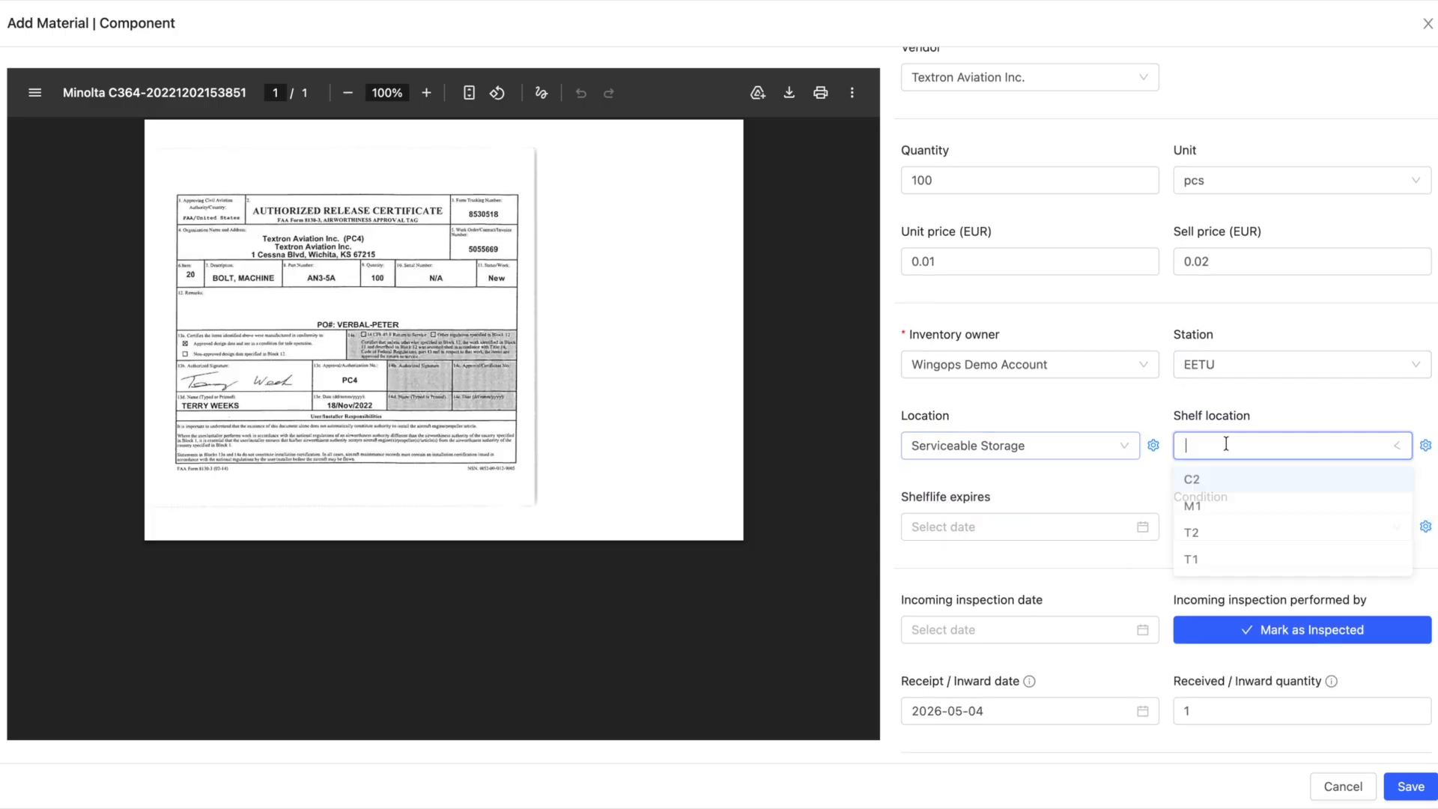
click(1245, 517)
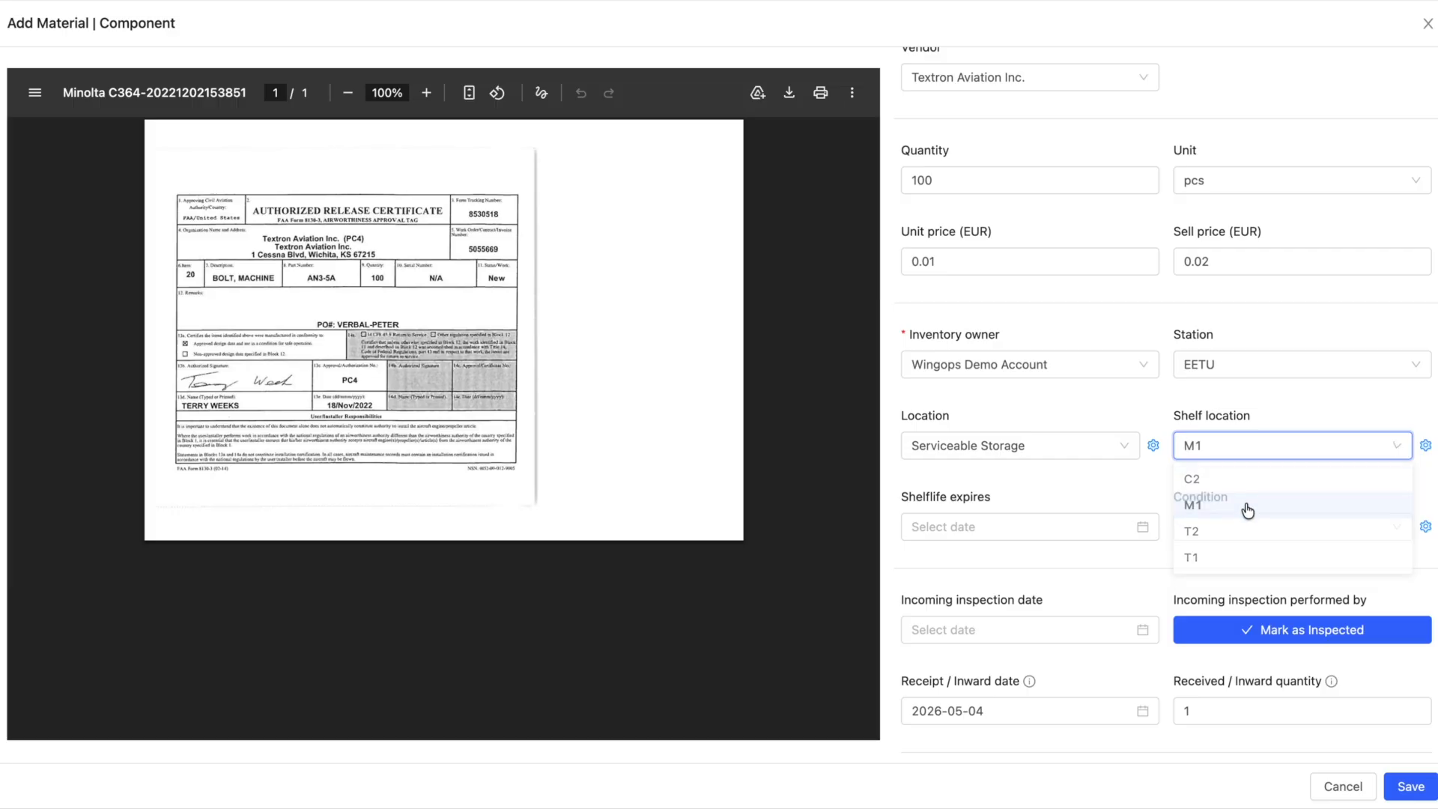
- Set the bolt's condition to New and mark it as inspected with today's date, 2026-05-04, as the incoming inspection date
scroll(1202, 528, down, 3)
click(1198, 353)
click(1194, 386)
scroll(1135, 486, down, 2)
click(1116, 365)
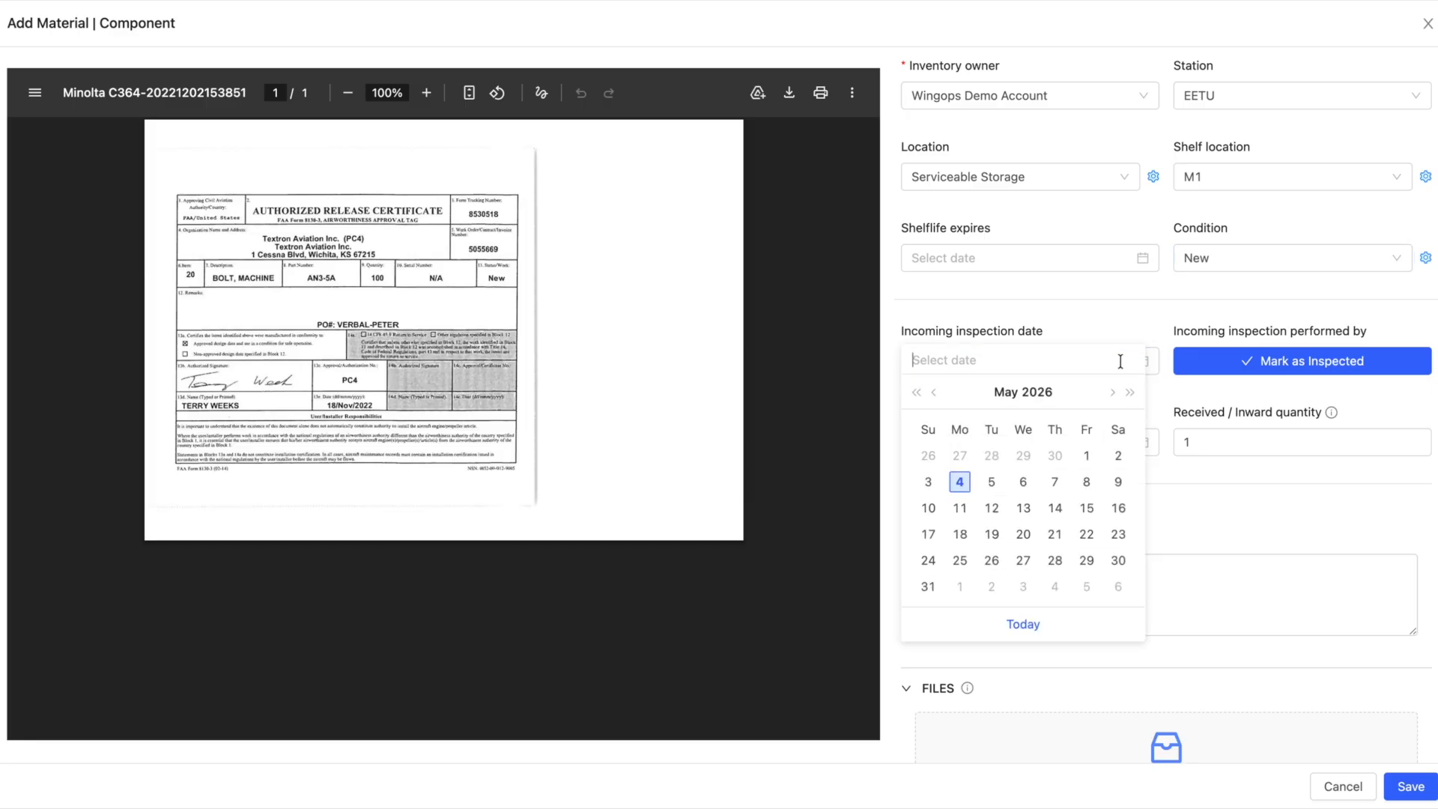
click(1023, 625)
click(1176, 367)
- Set the received quantity to 100 and save the new material
click(1214, 444)
click(1211, 487)
scroll(1211, 487, down, 4)
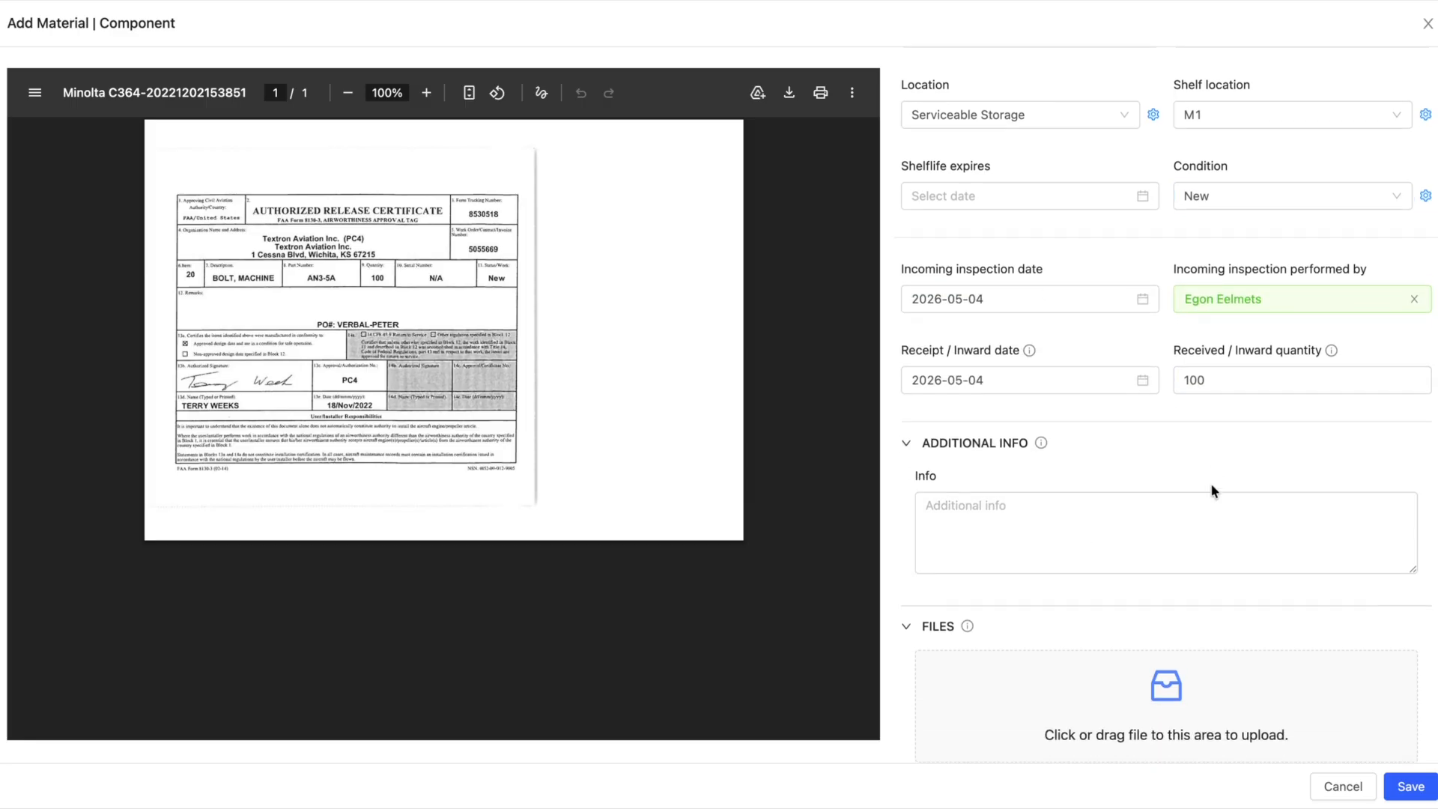
scroll(1211, 485, down, 2)
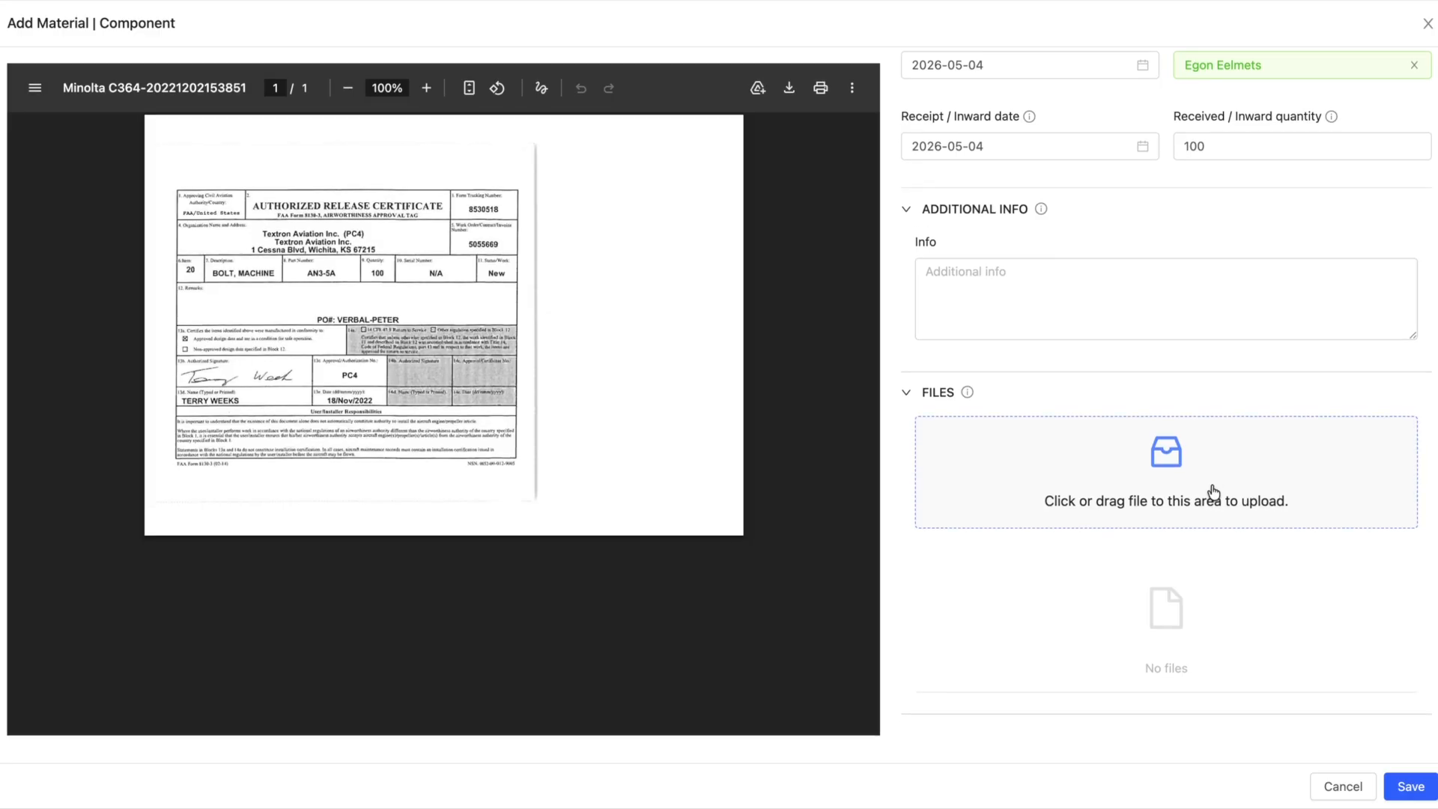
click(1408, 785)
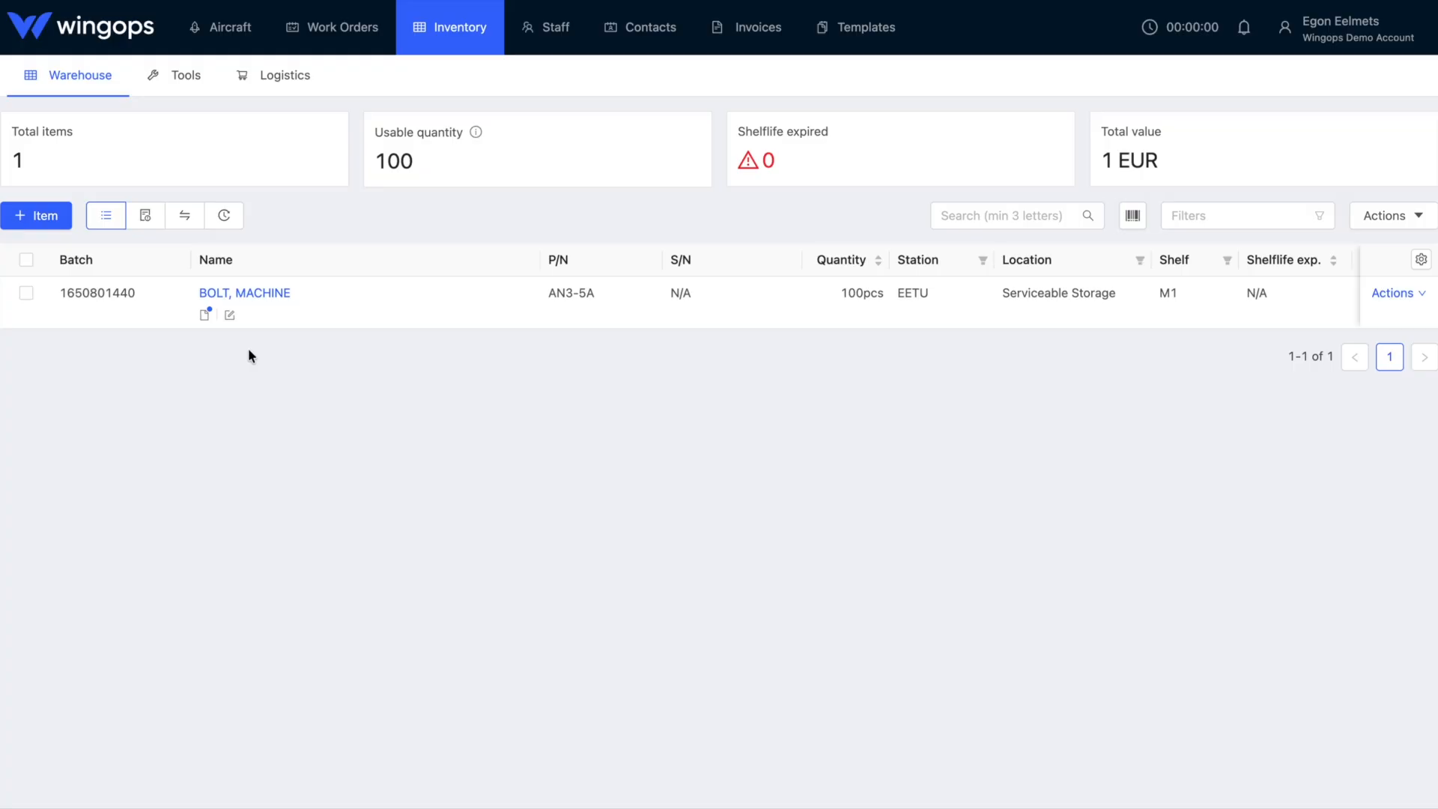
- Review the details and attached files of the BOLT, MACHINE item, and return to the warehouse list
click(263, 301)
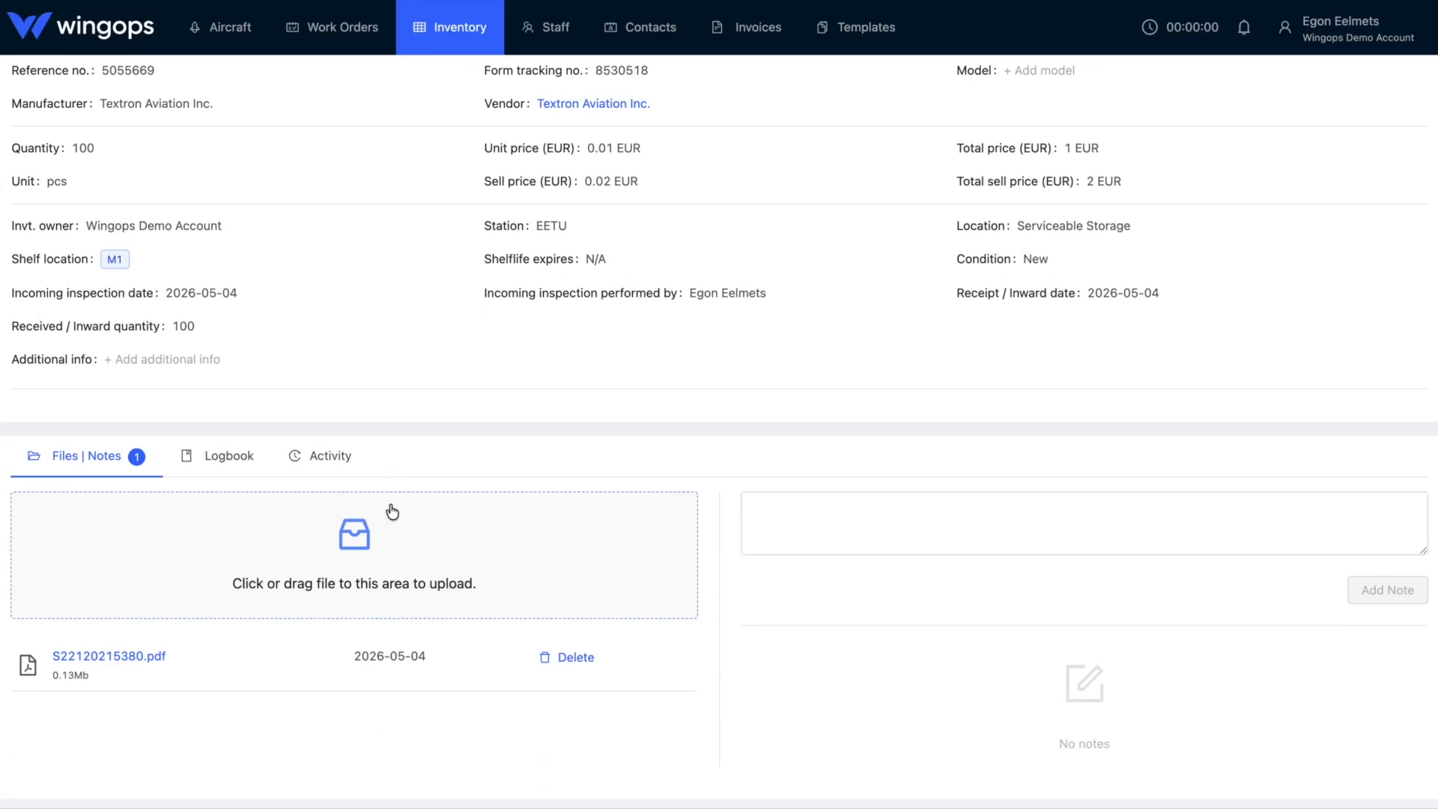
scroll(392, 512, up, 5)
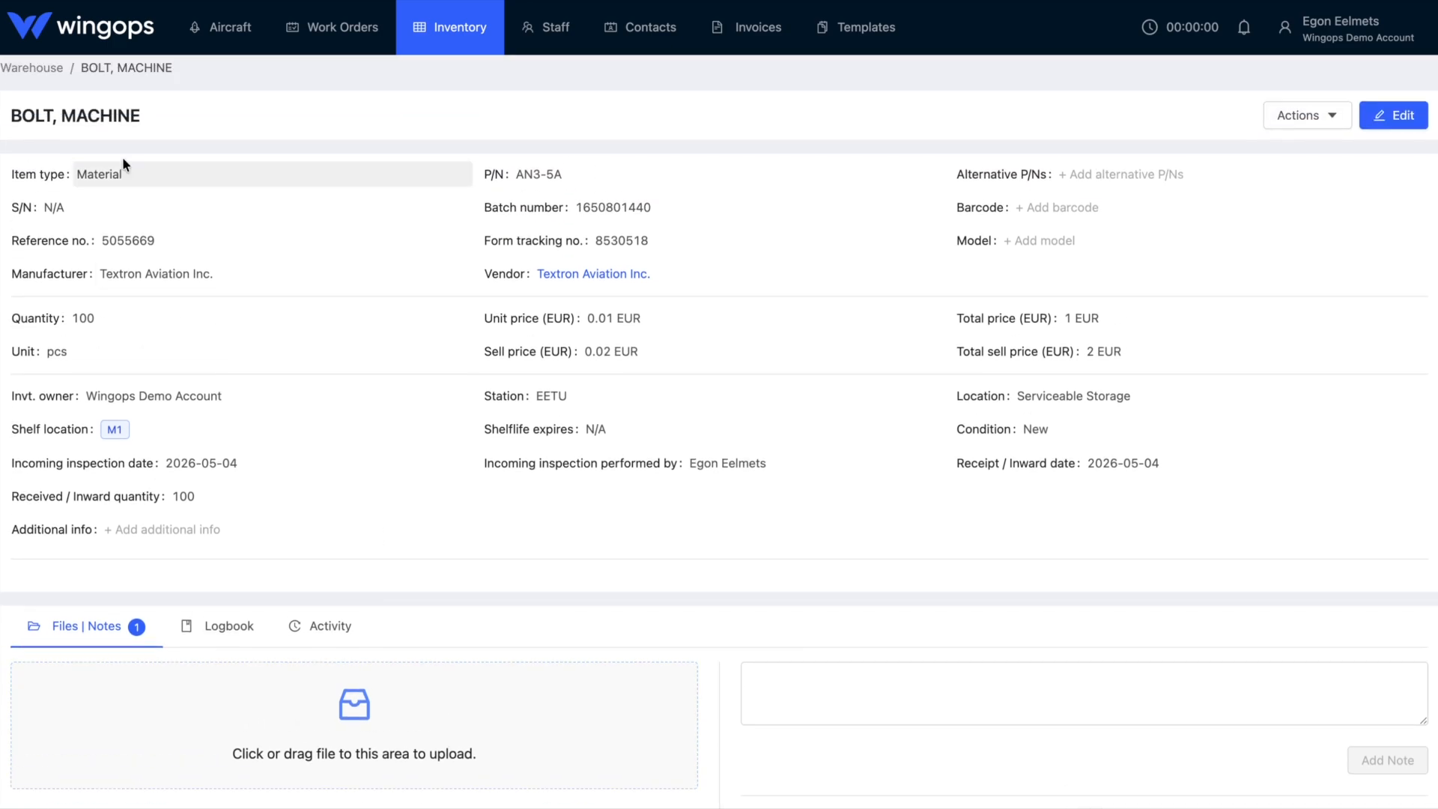
click(48, 65)
- Start a new component item with the category Hard time and the name Hartzell Propeller
click(66, 219)
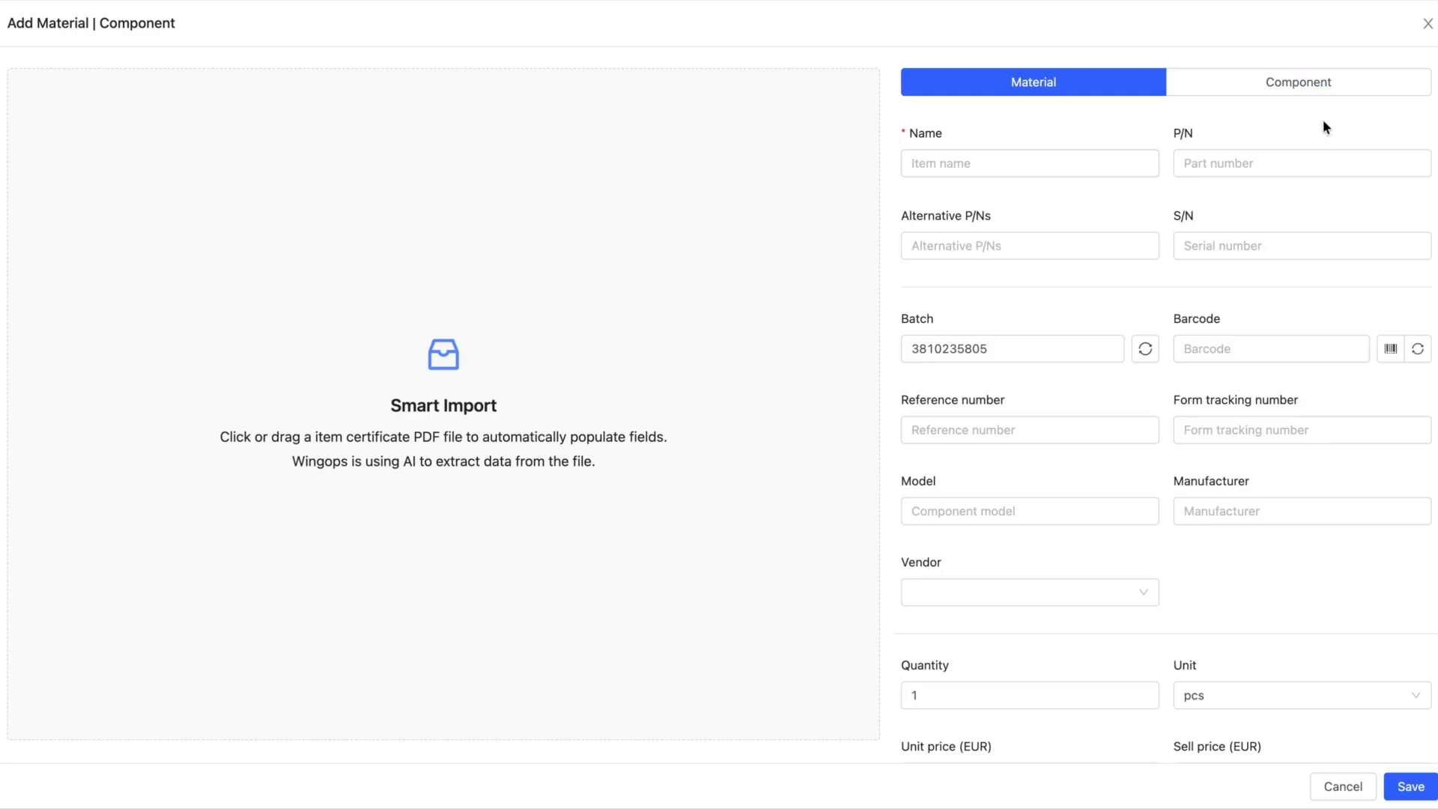
click(1331, 95)
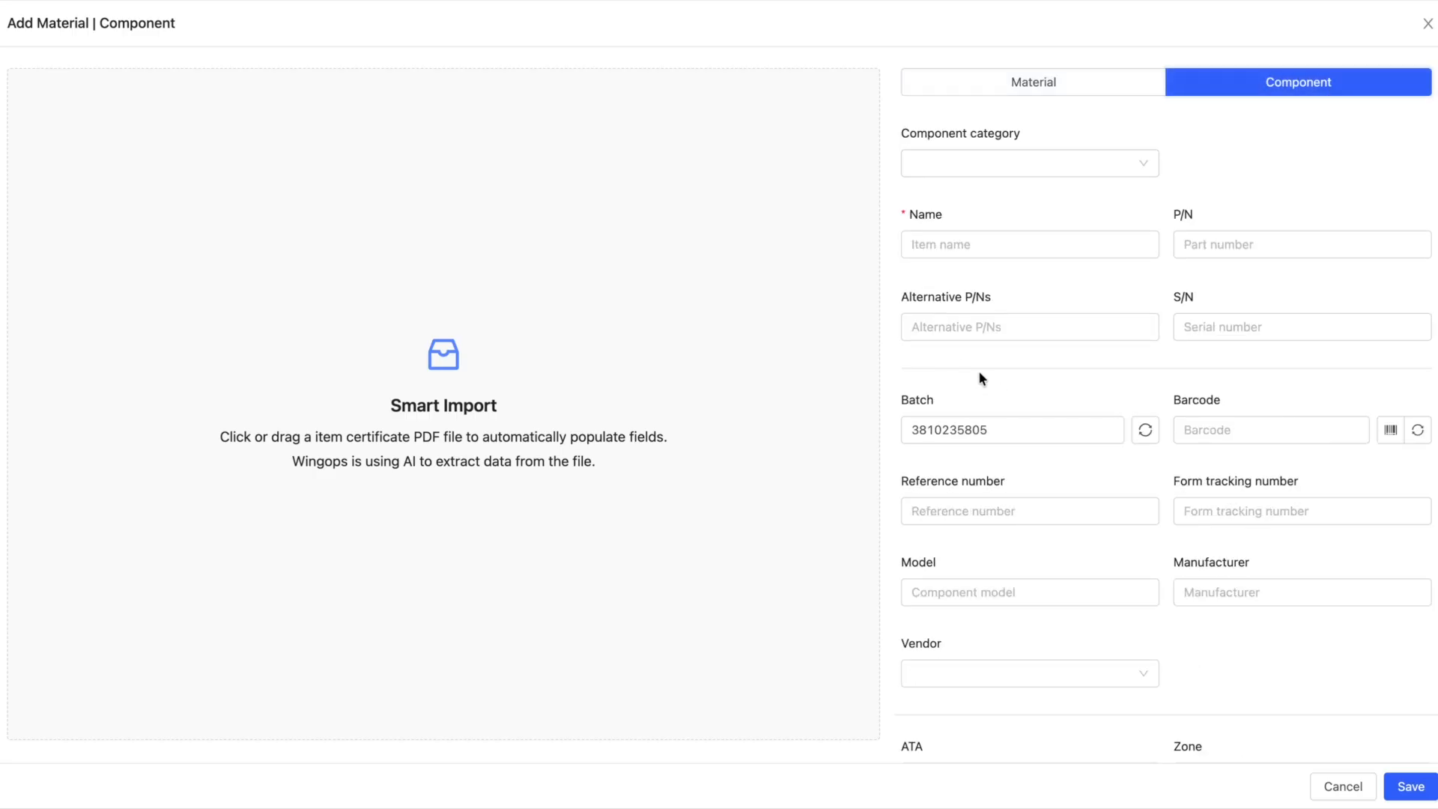
click(1074, 167)
click(1058, 254)
click(1058, 252)
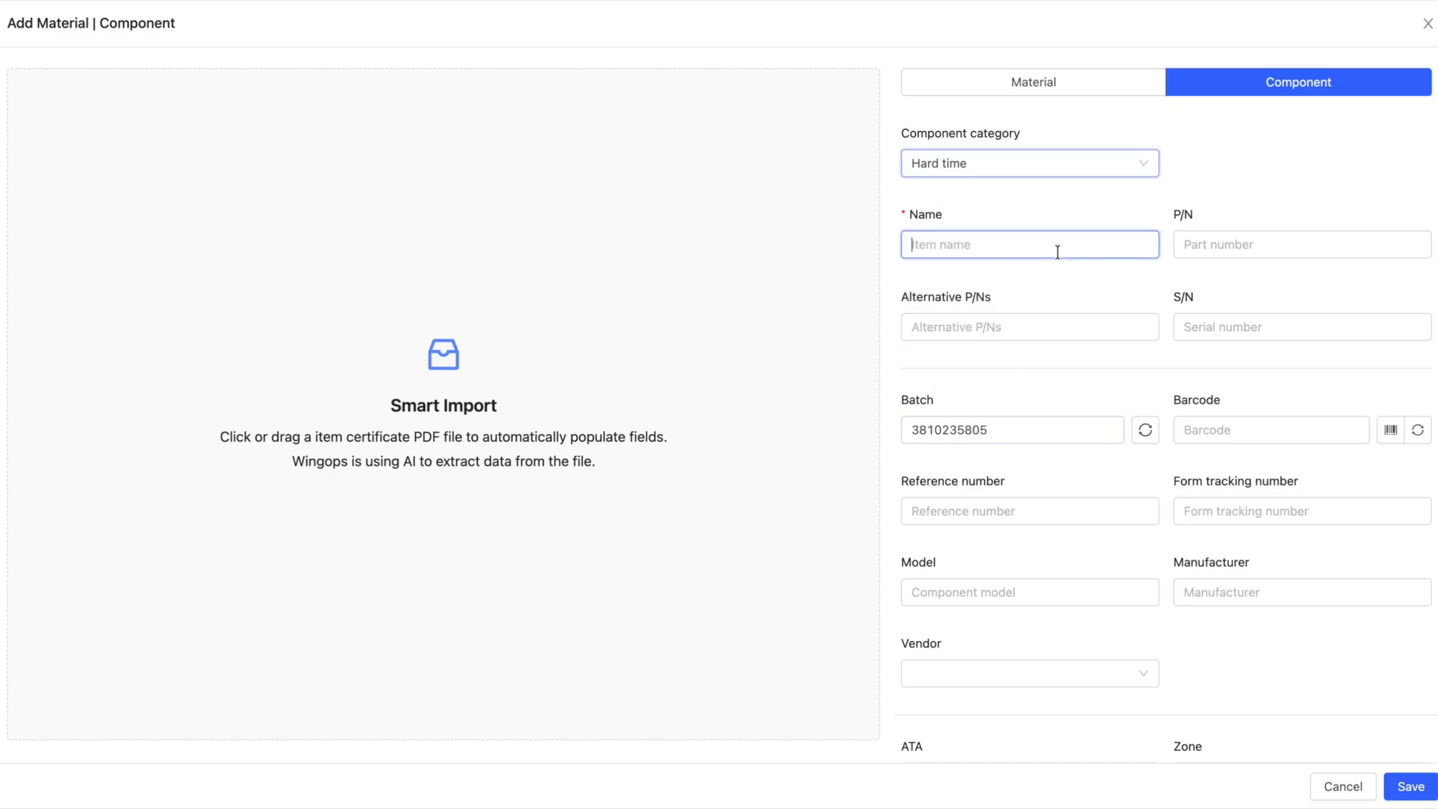
text(Hartzell Propeller)
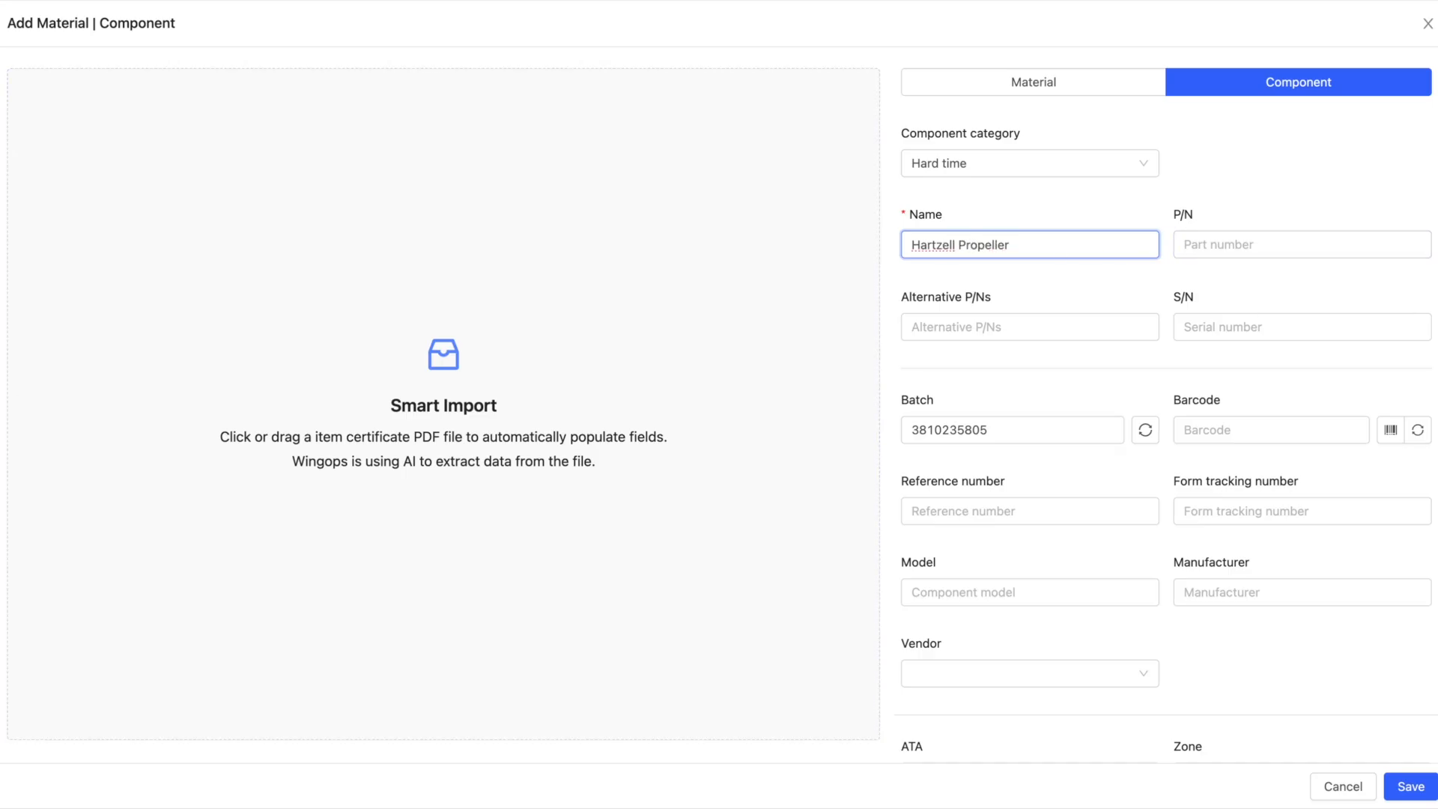
- Enter part number HC-E3YR-2ATF/FC8468B-6R and serial number DJ11116A for the propeller
click(1242, 255)
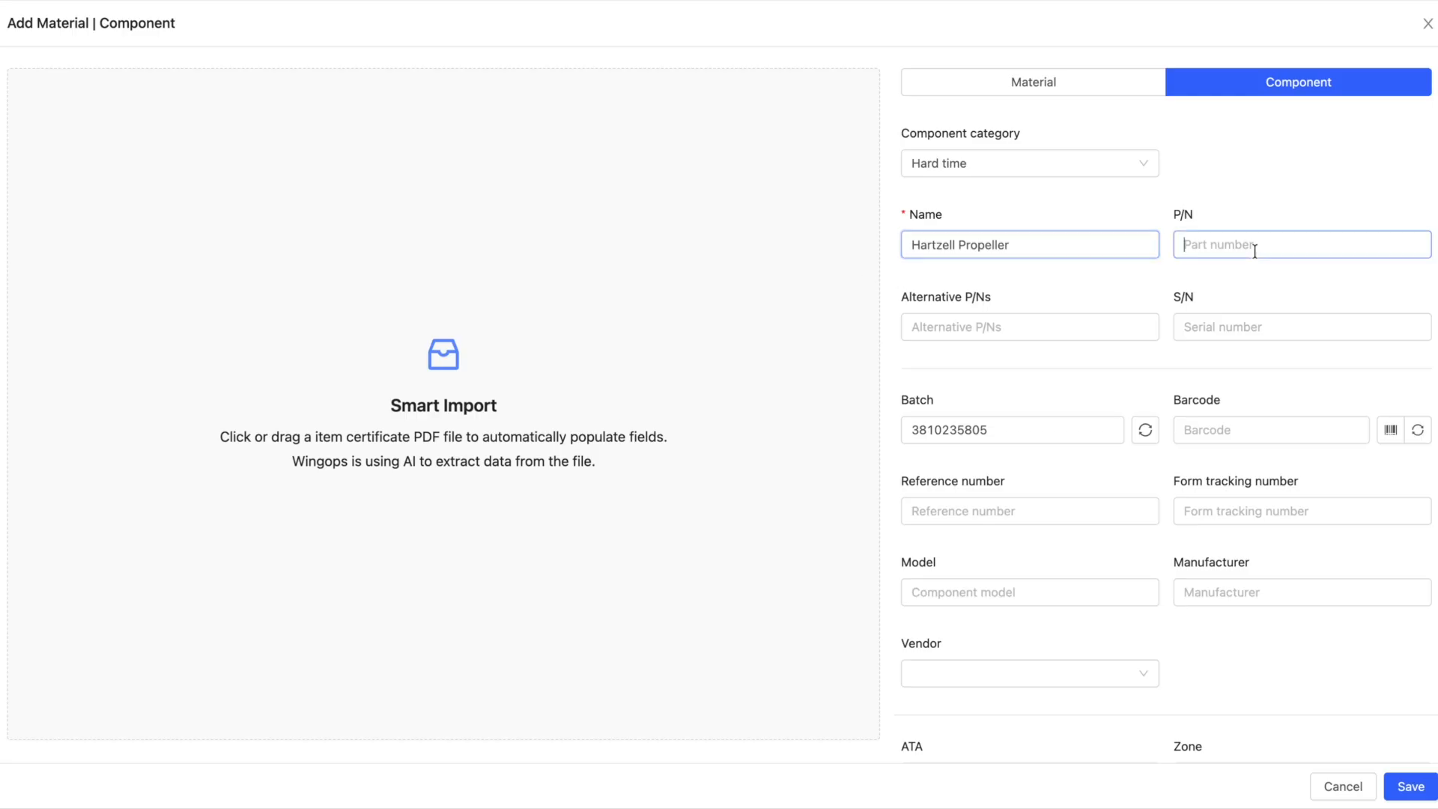
text(HC-E3YR-2ATF/FC8468B-6R)
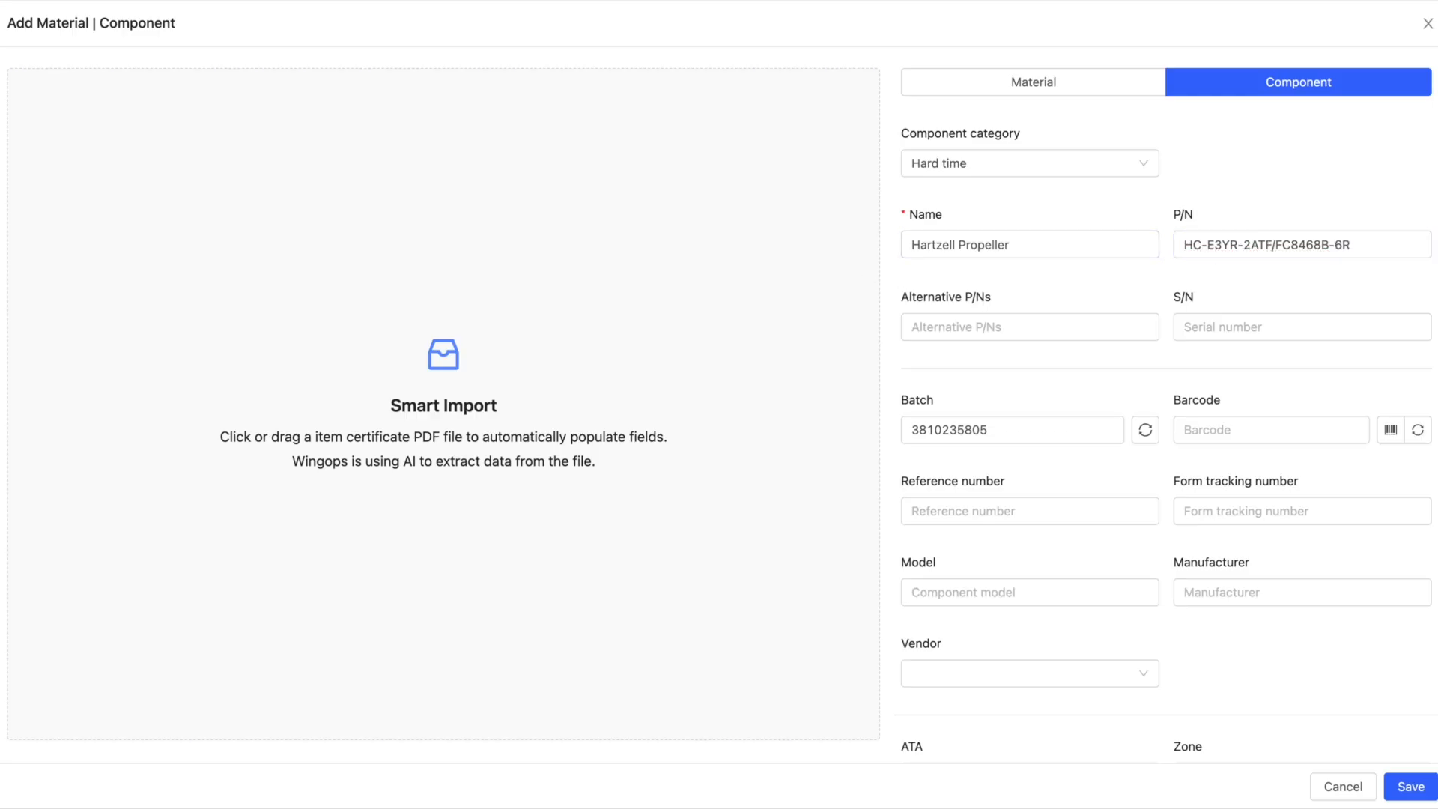
click(1278, 327)
text(DJ11116A)
- Set the propeller's reference number to PO152 and its form tracking number to 1125-075
scroll(1008, 491, down, 1)
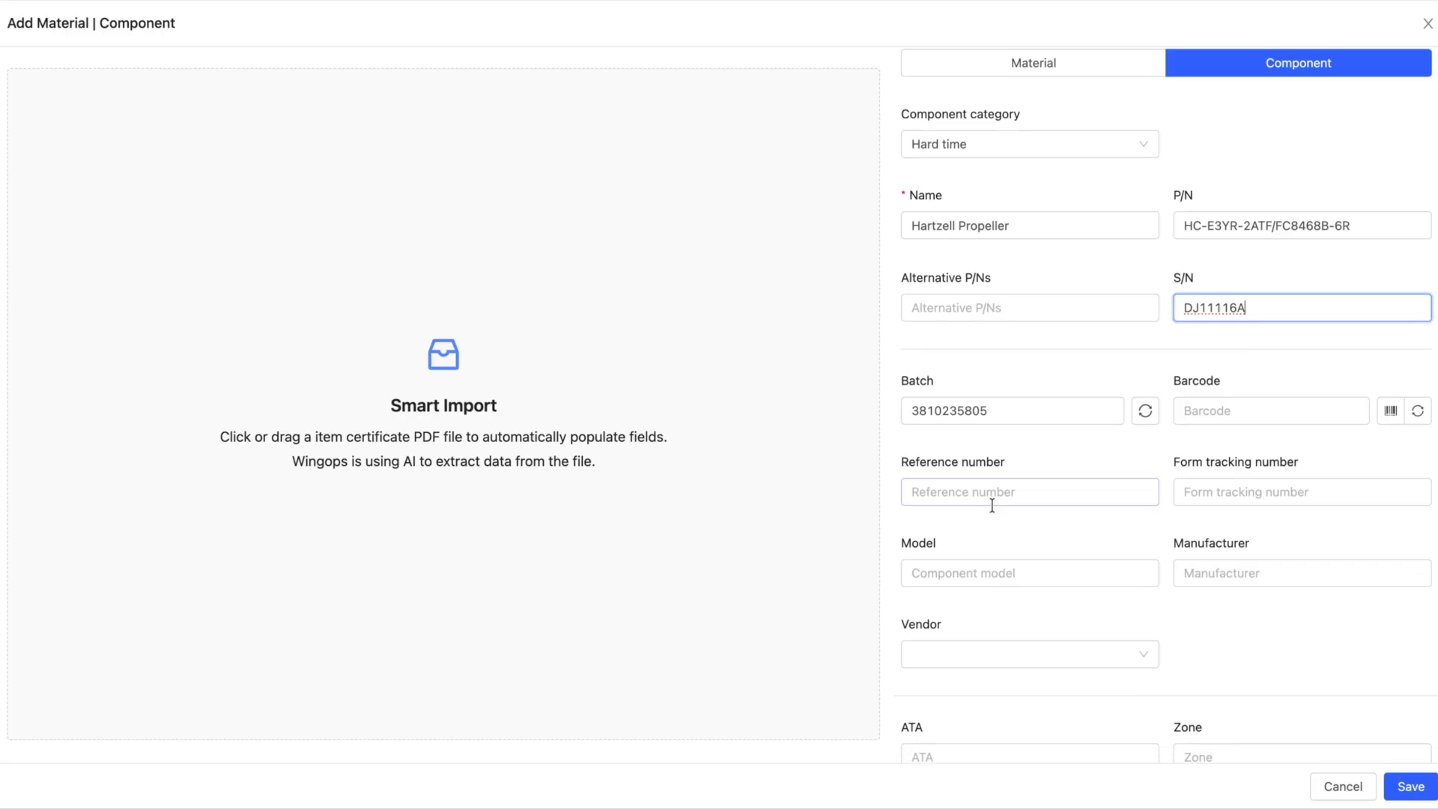
click(996, 493)
click(1019, 564)
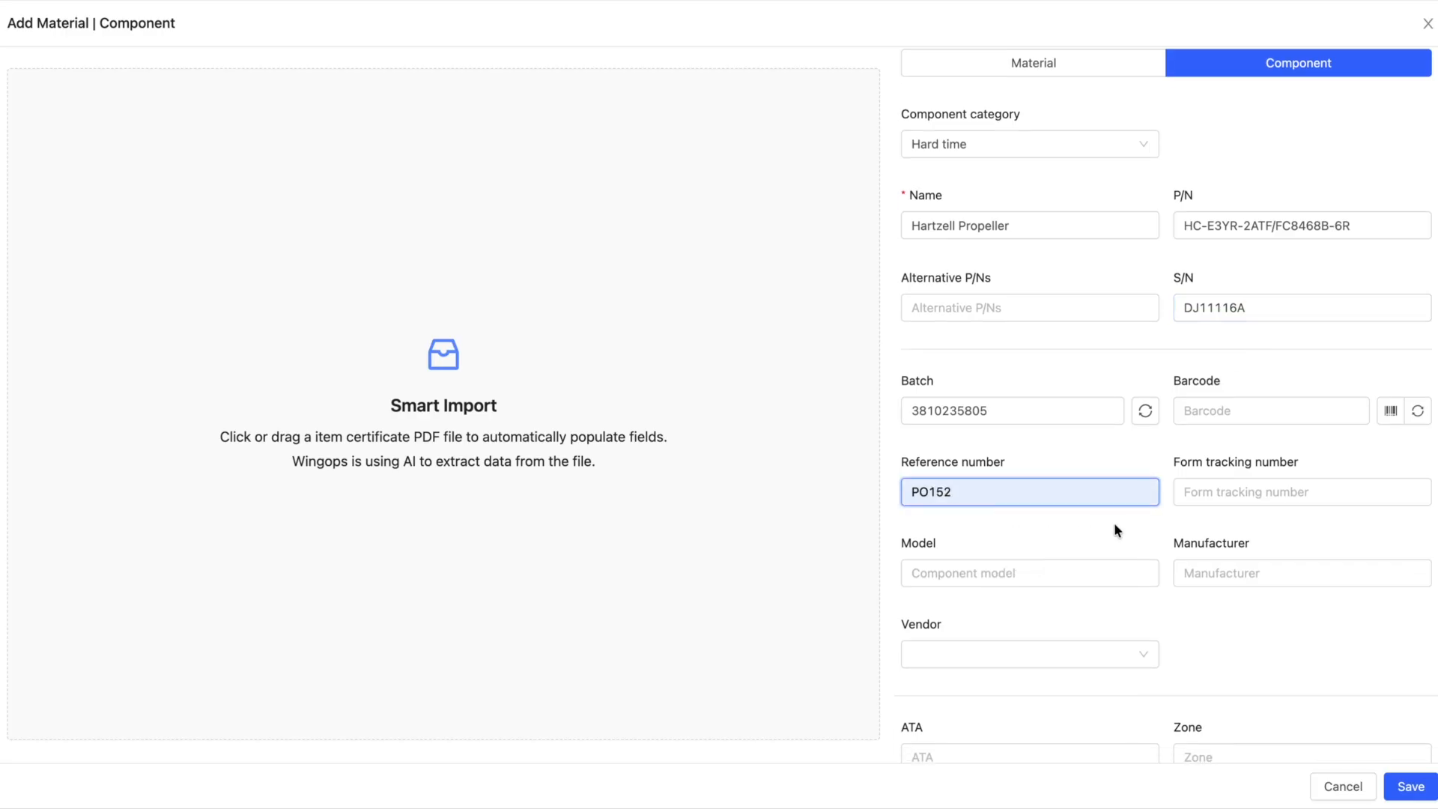
click(1228, 492)
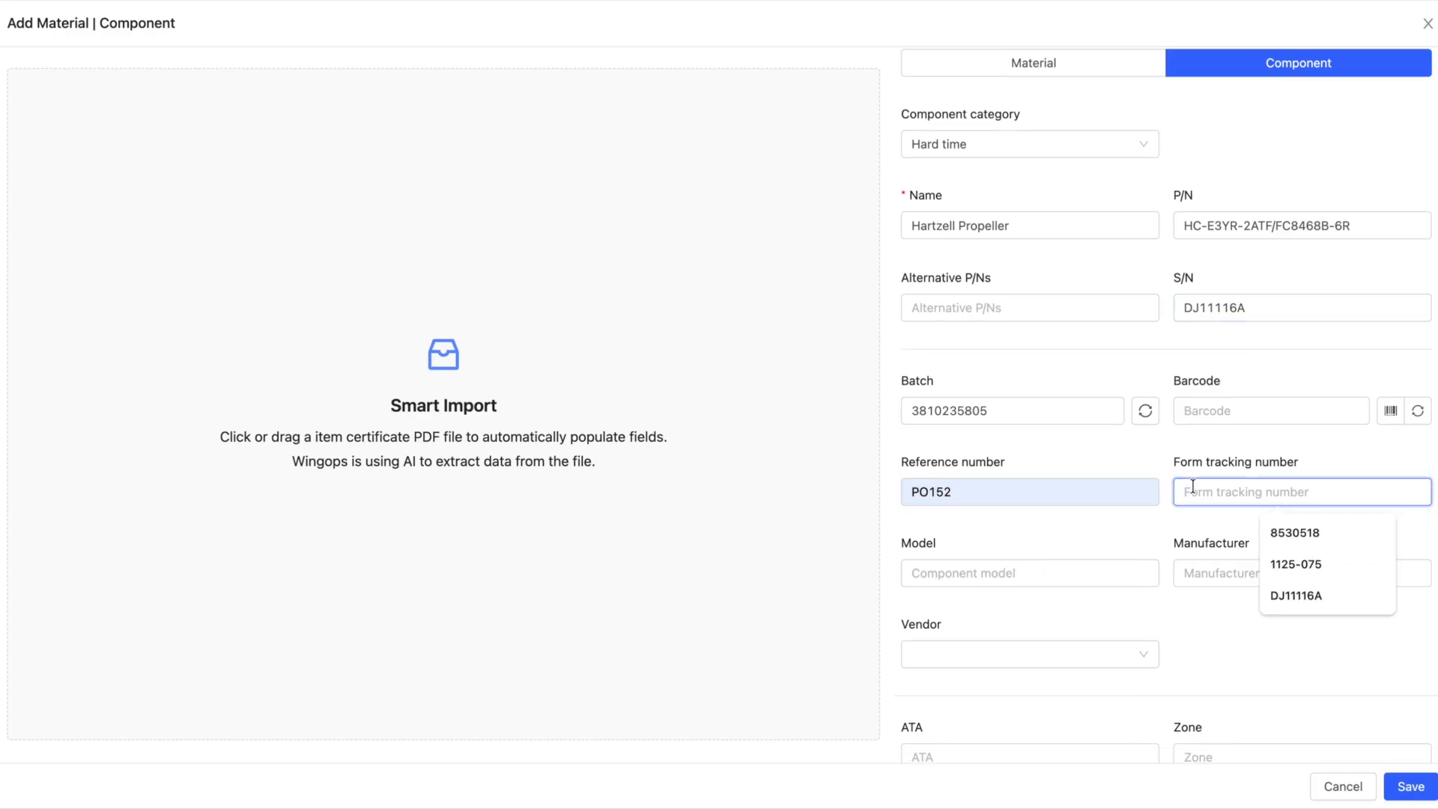
click(1291, 564)
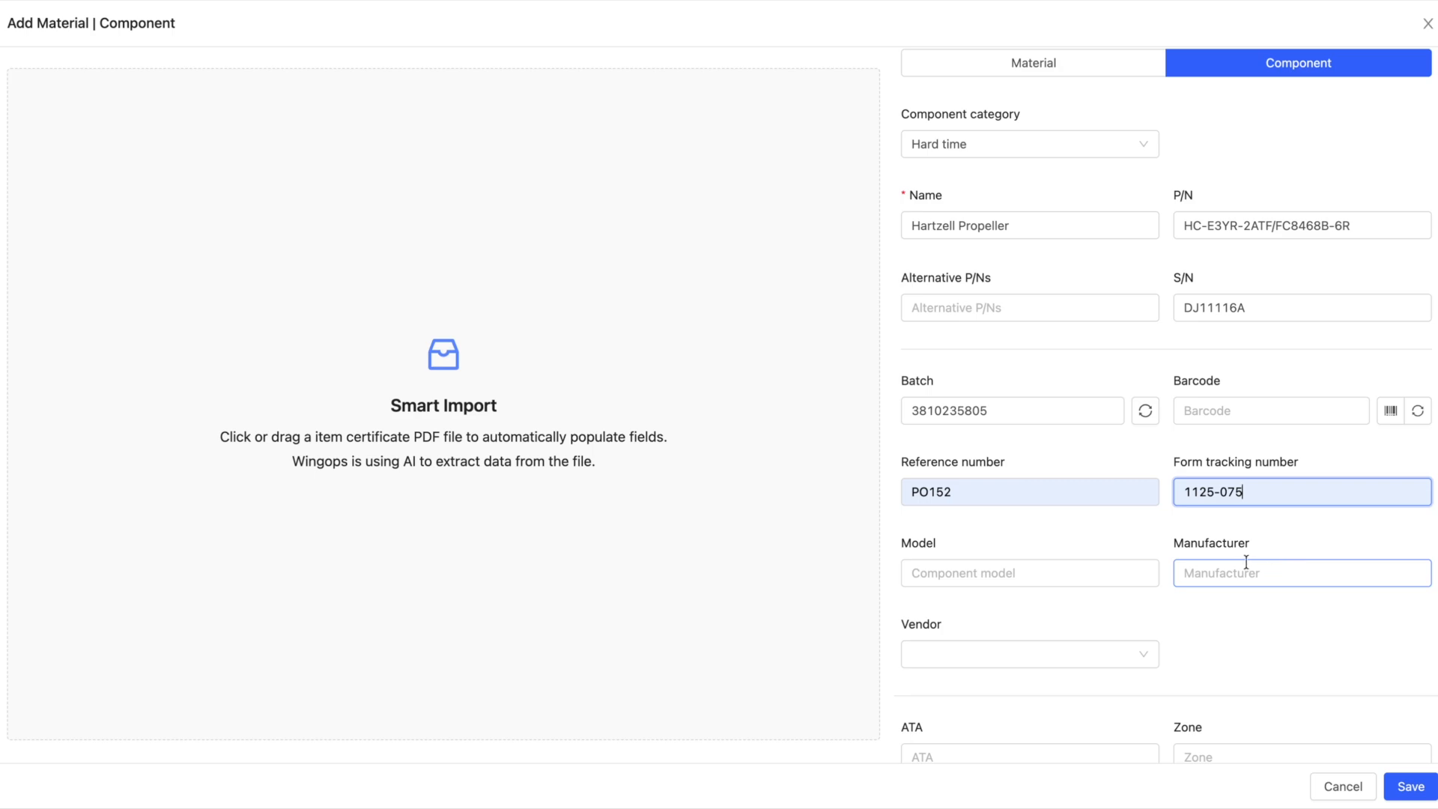
- Set the manufacturer to Norronafly Propeller & NDT and the vendor to Norrønafly Propeller & NDT
click(1247, 566)
click(1273, 708)
click(1107, 654)
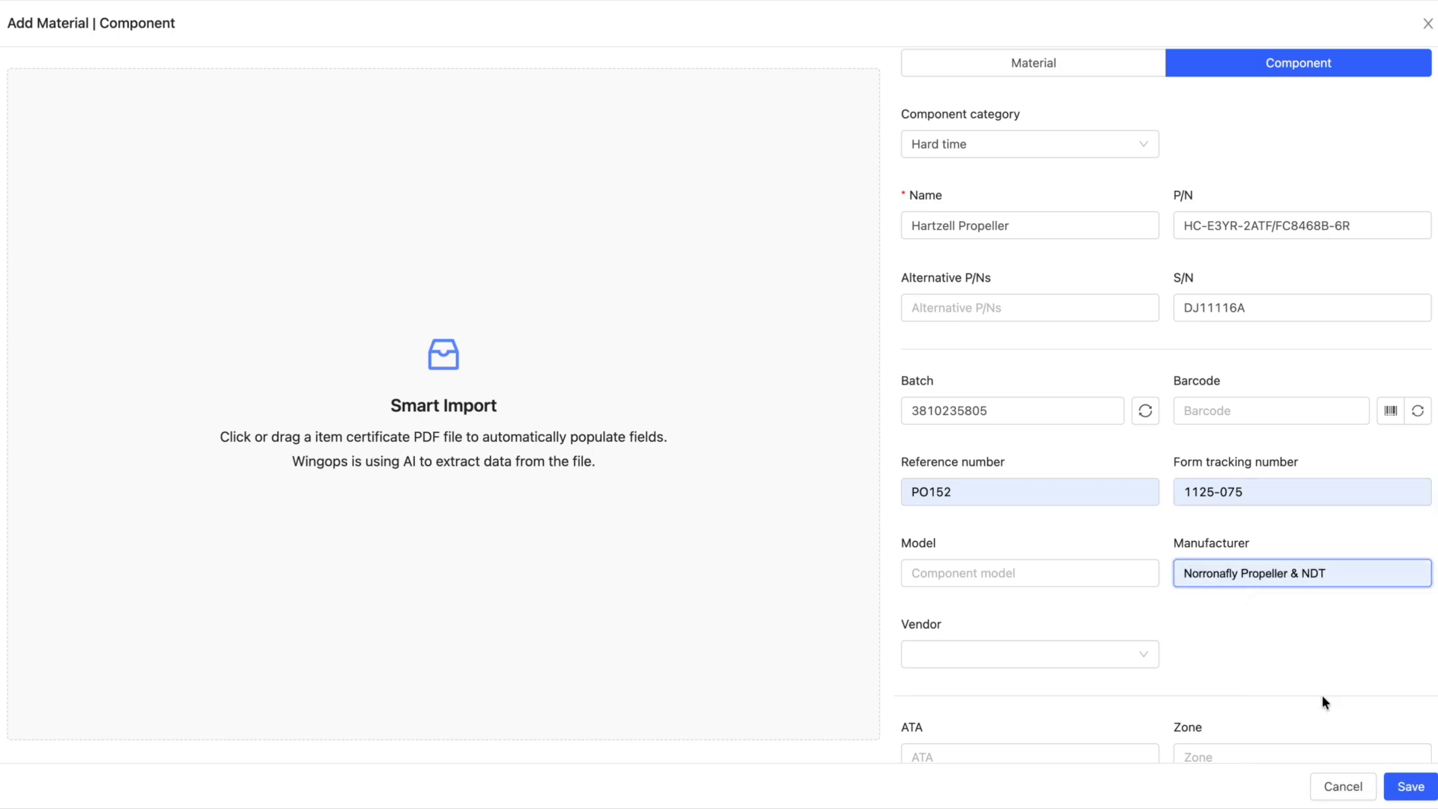
click(1083, 514)
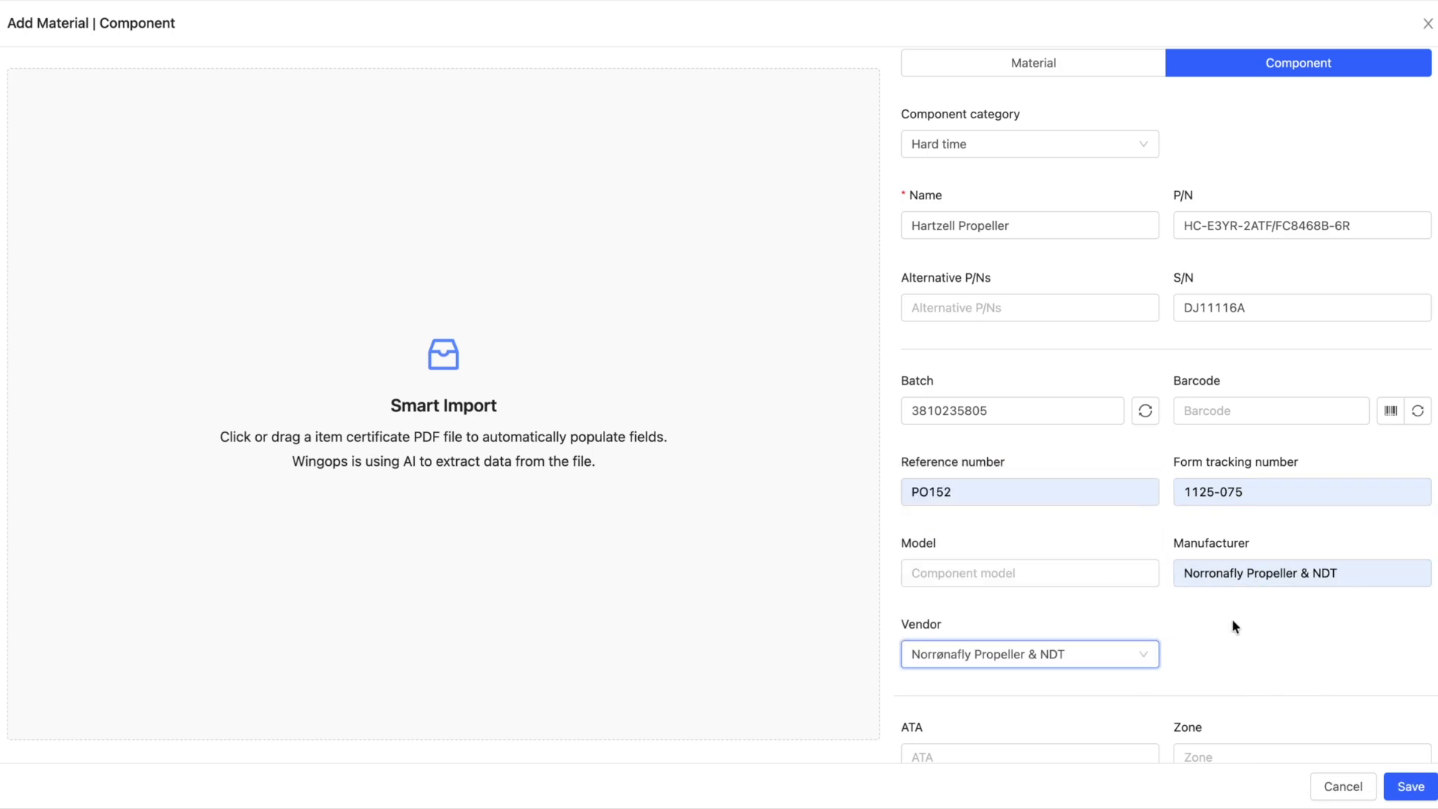
- Set the propeller's inventory owner to Wingops Demo Account and its station to EETU
scroll(1233, 621, down, 3)
scroll(1233, 625, down, 5)
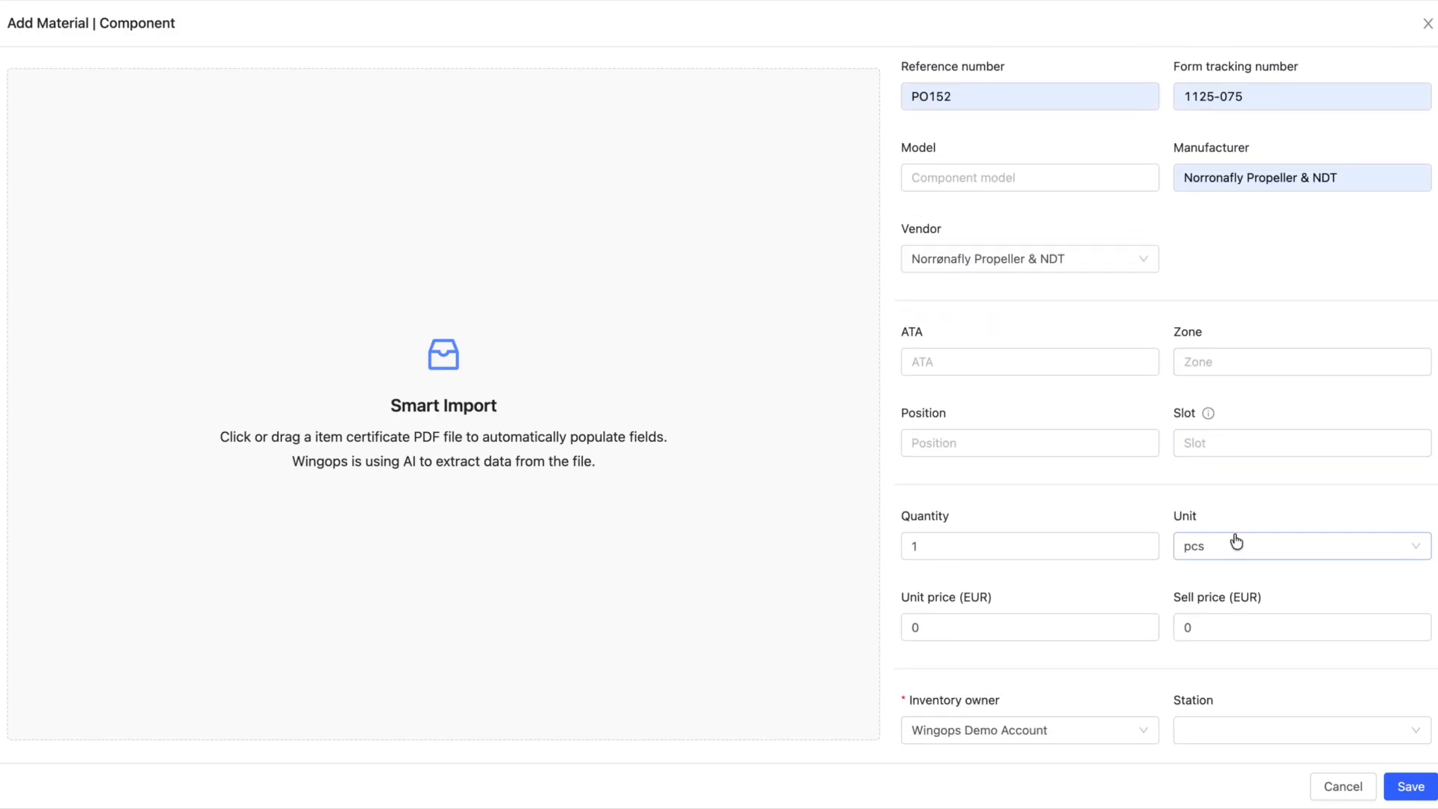
scroll(1249, 430, down, 2)
scroll(1248, 428, down, 3)
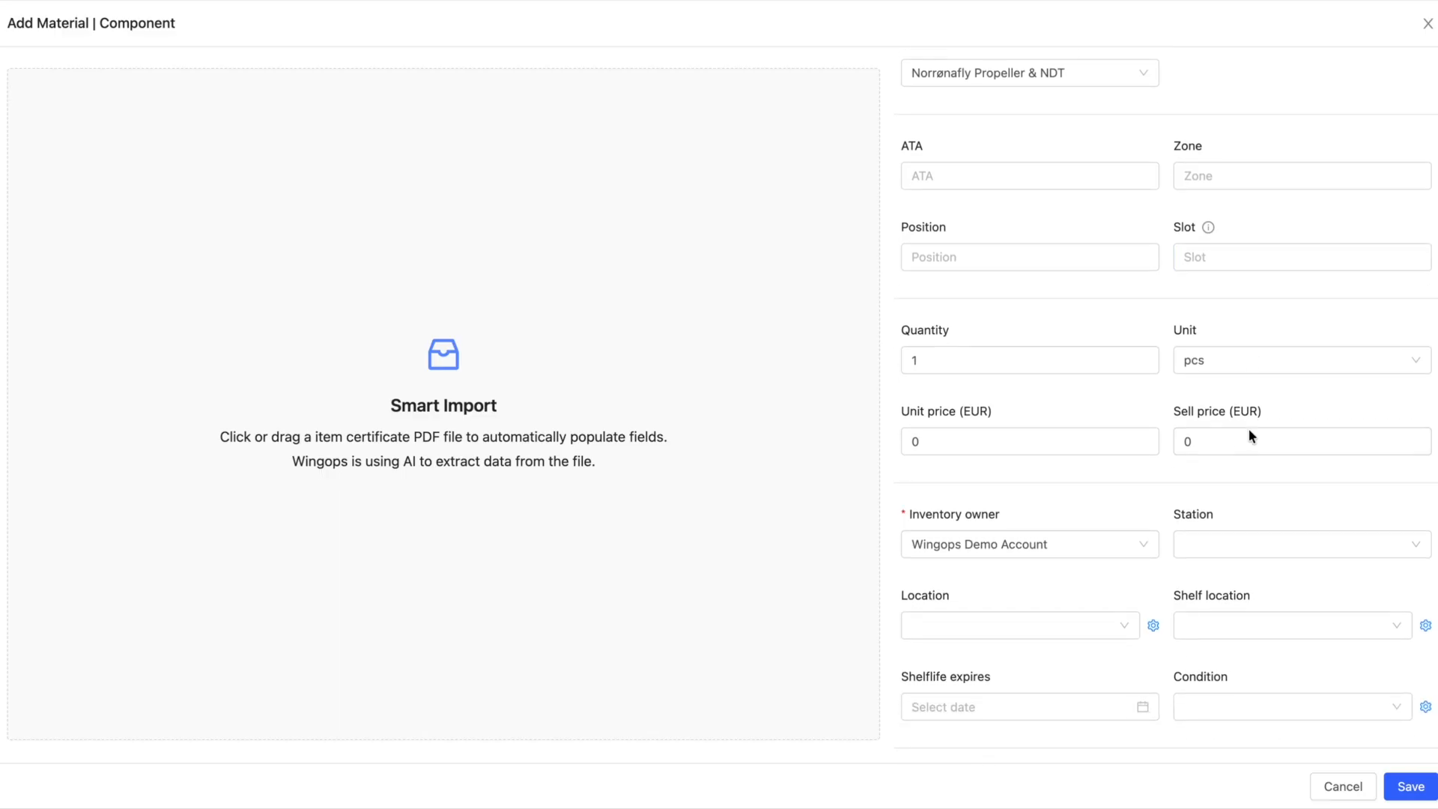
click(1146, 454)
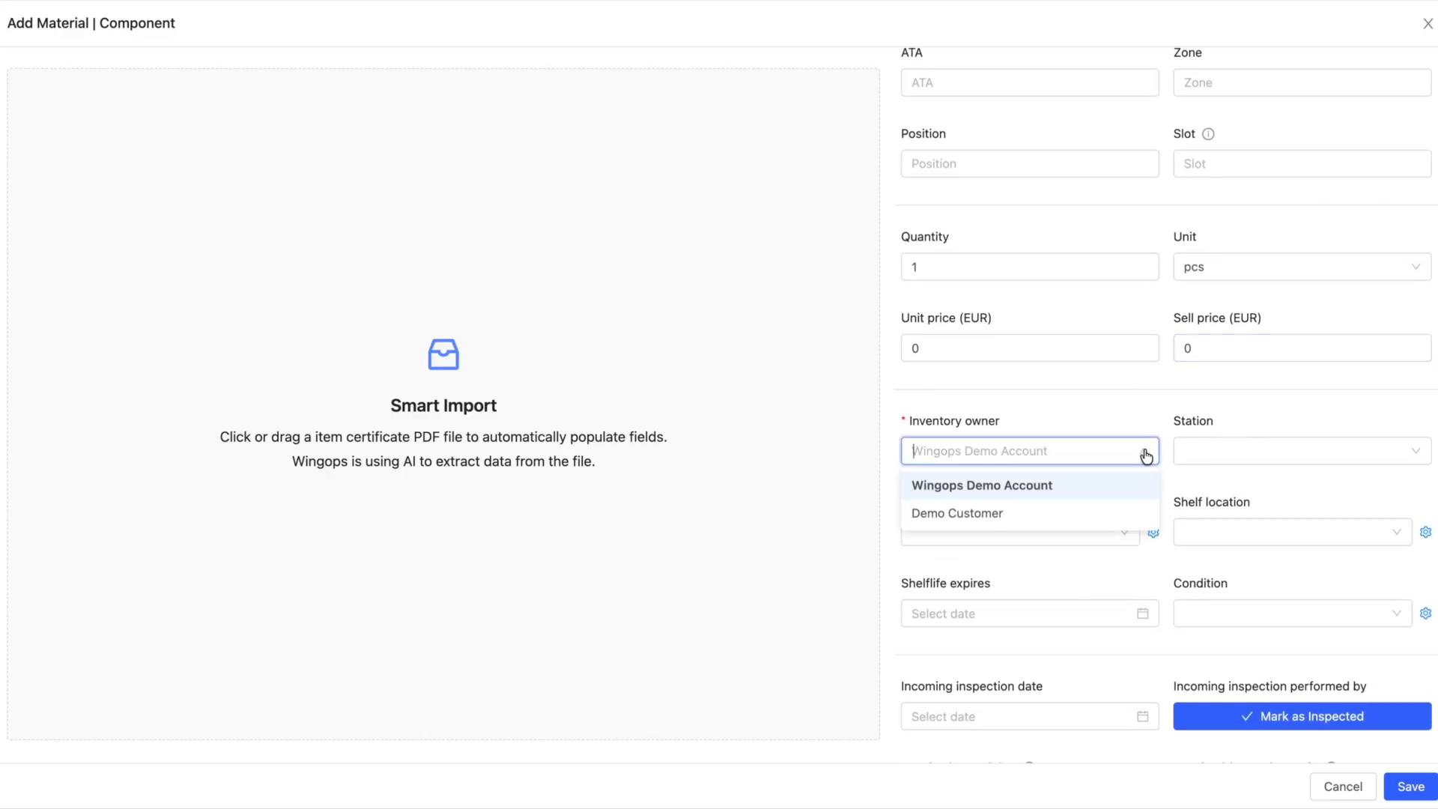
click(1112, 488)
click(1200, 462)
click(1213, 513)
- Set the propeller's location to Serviceable Storage and its shelf location to C2
click(1116, 528)
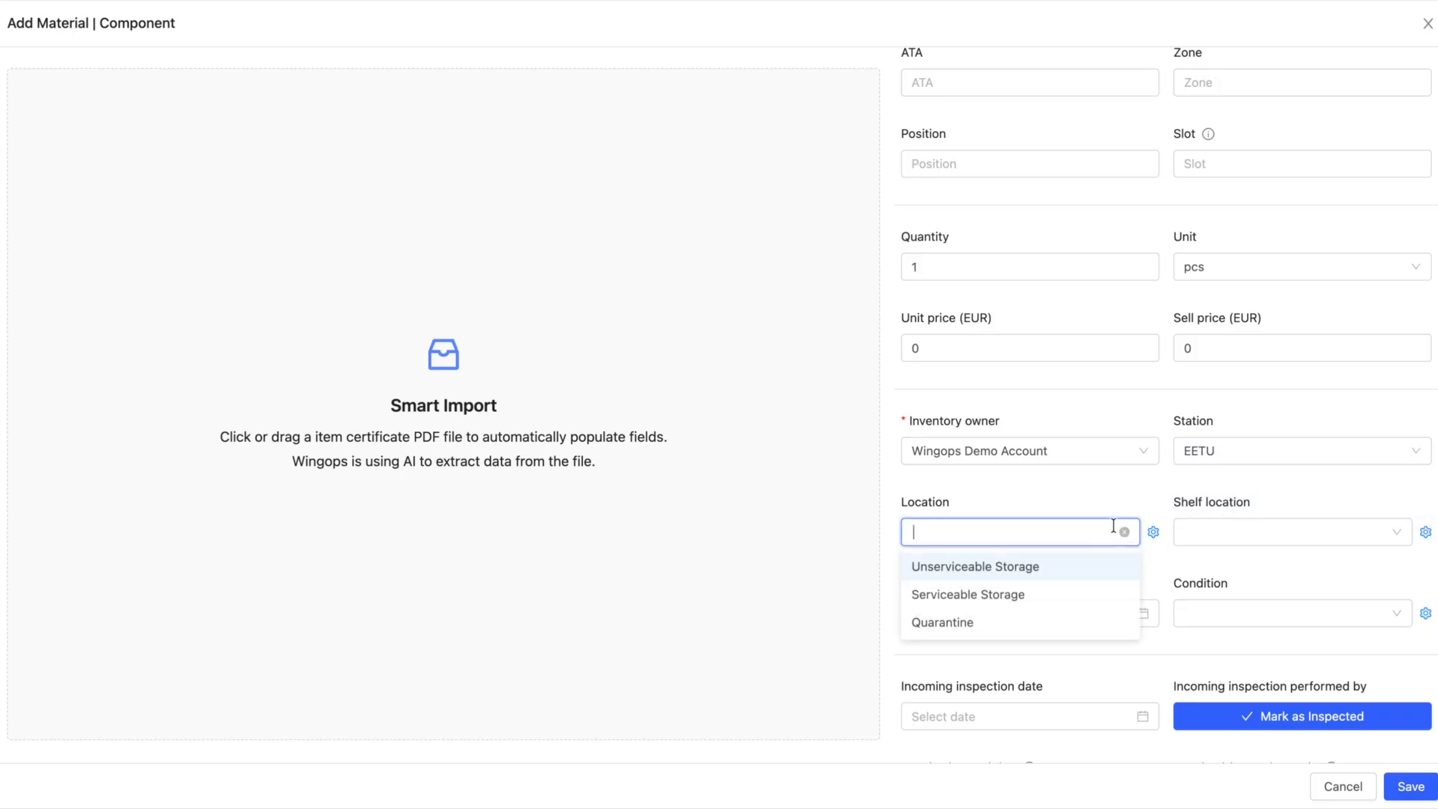
click(1071, 595)
click(1216, 532)
click(1220, 561)
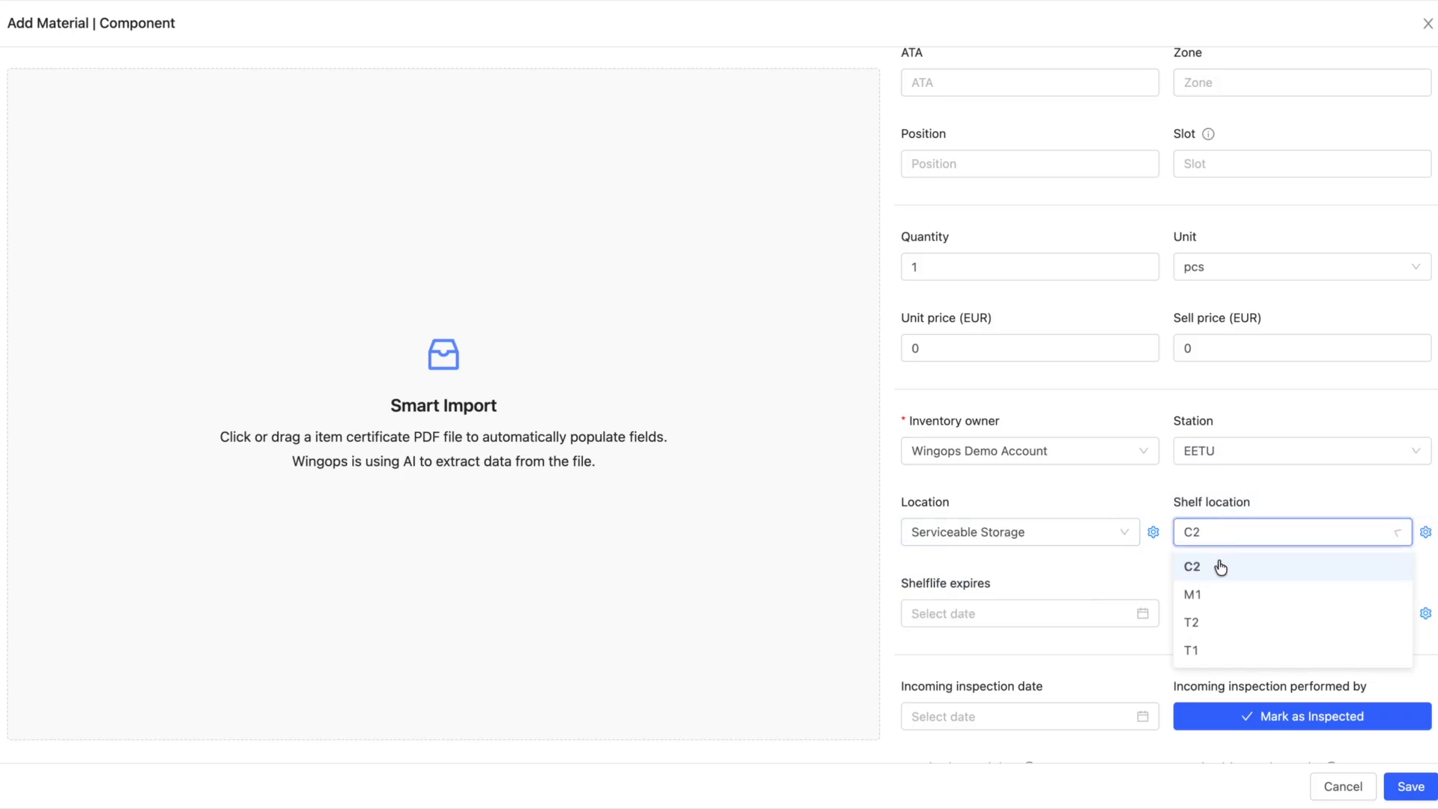
- Set the propeller's condition to Used
scroll(1218, 562, down, 3)
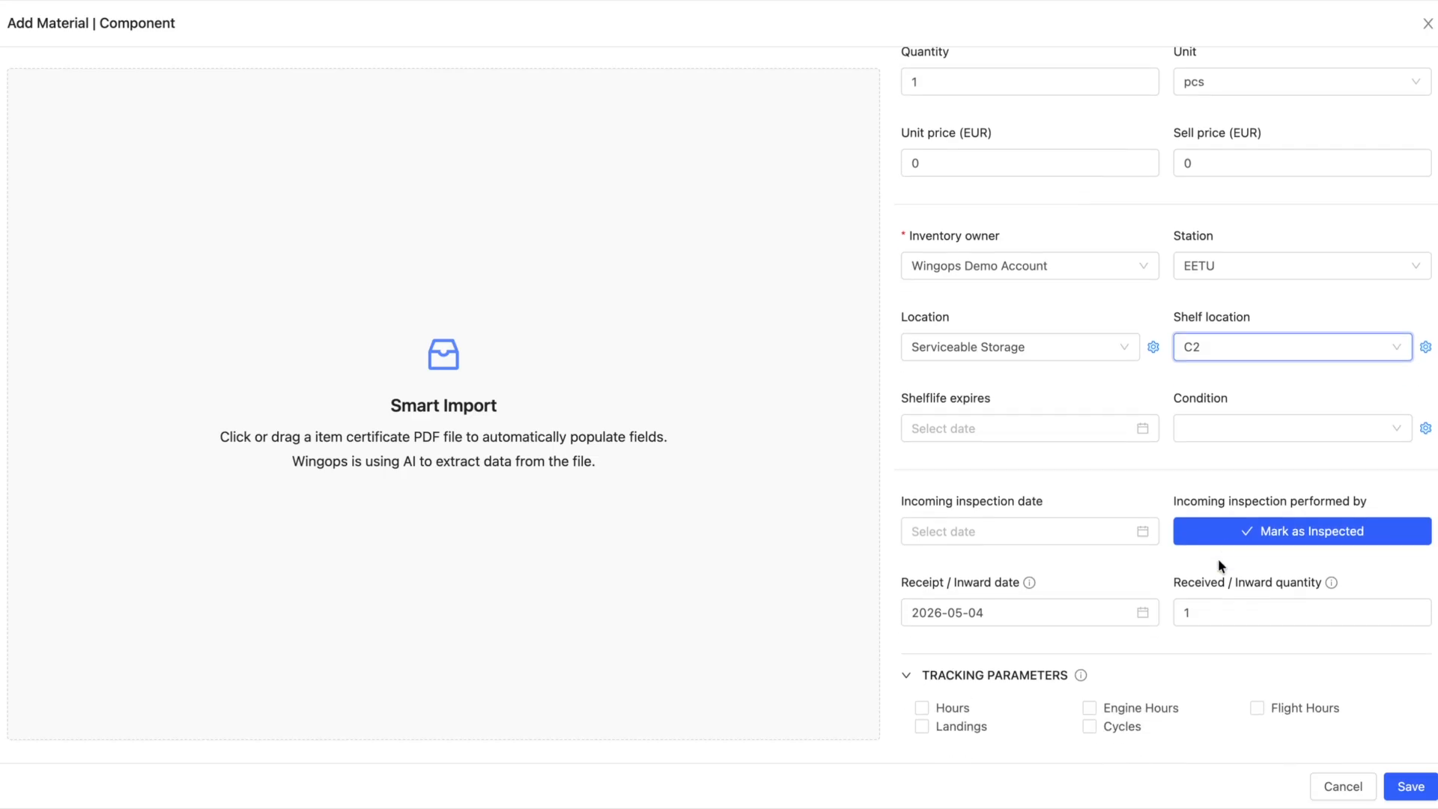
click(1261, 436)
click(1261, 490)
- Set the incoming inspection date to 2026-05-04 and mark the propeller as inspected
scroll(1259, 485, down, 2)
scroll(1262, 488, down, 2)
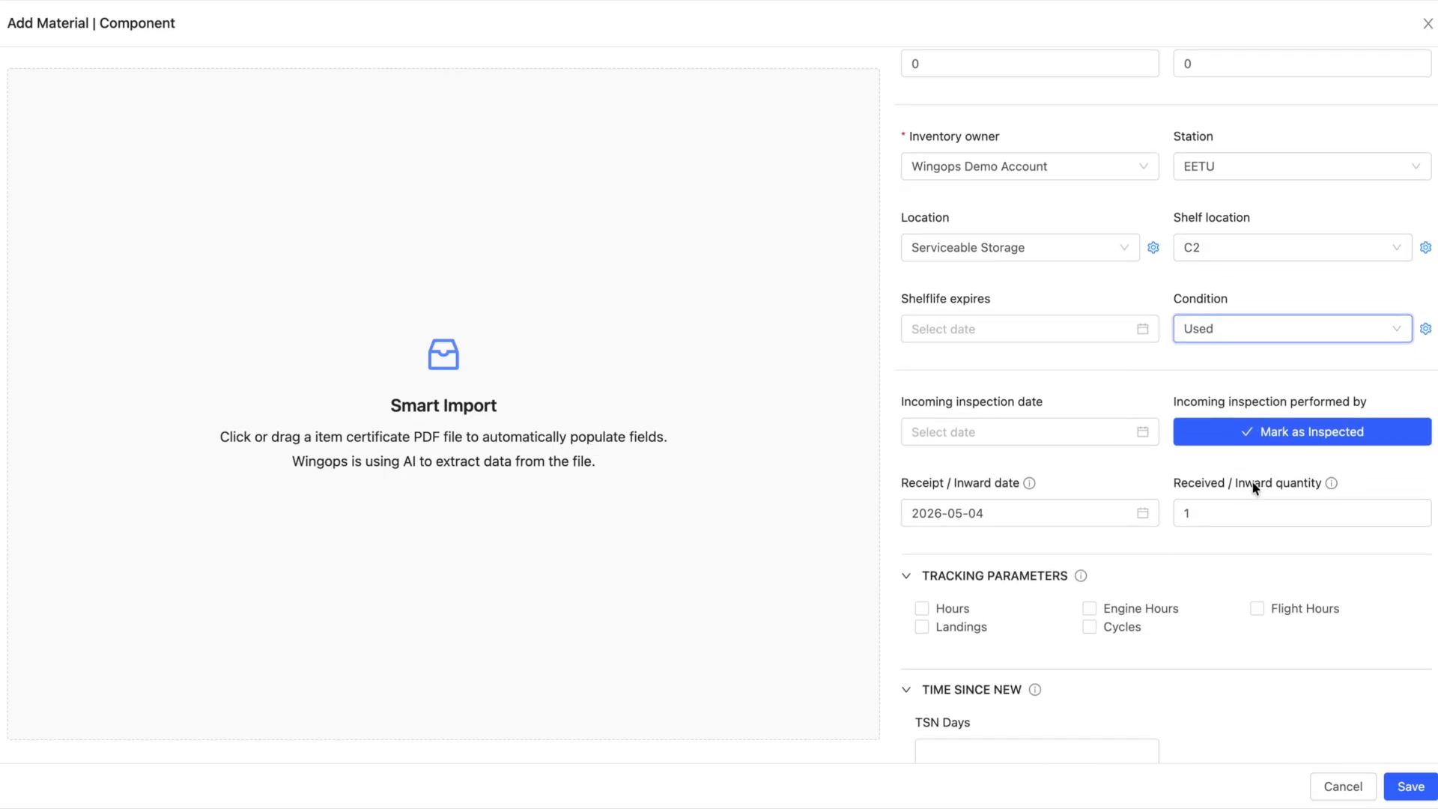
click(1102, 434)
key(Return)
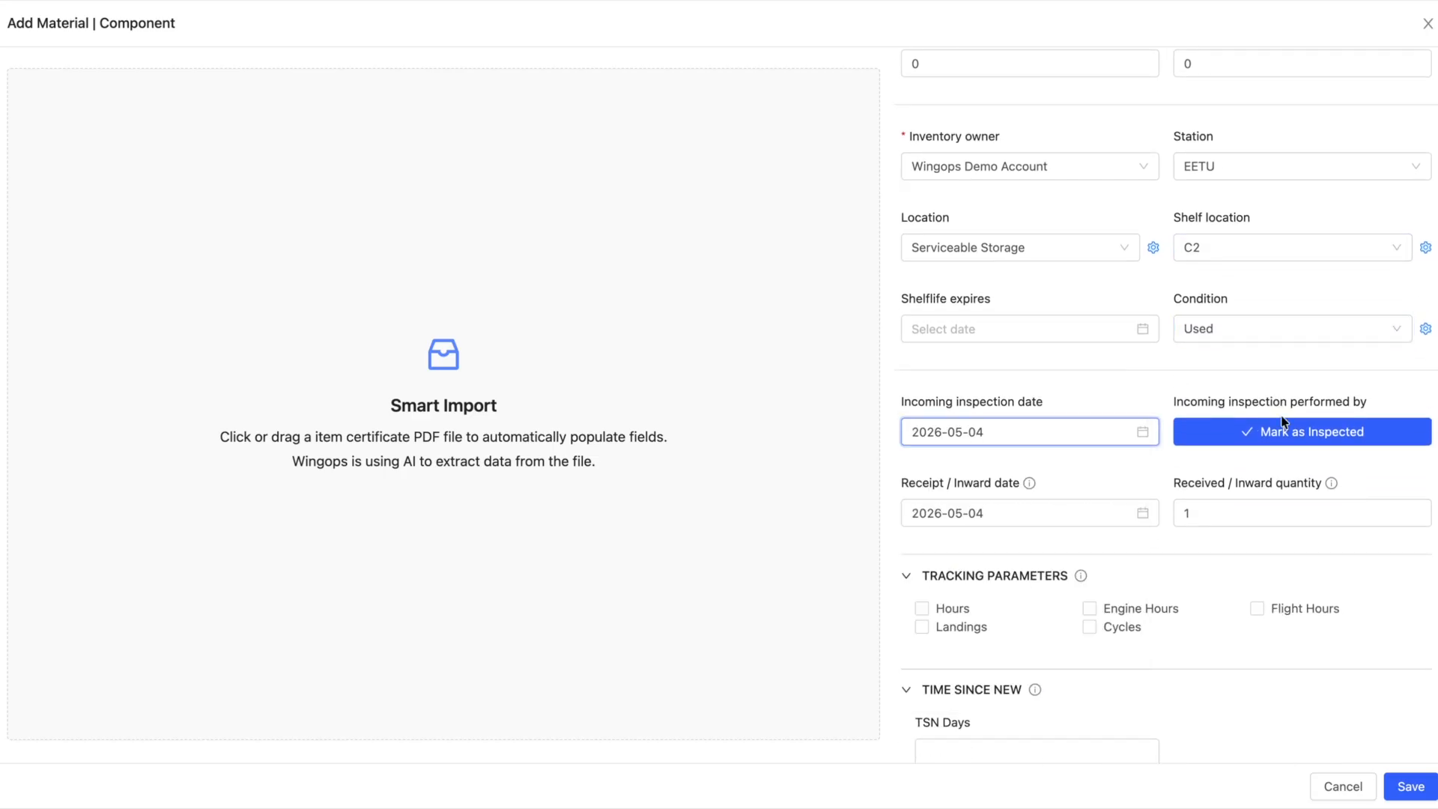
click(1285, 437)
- Enable Flight Hours as a tracking parameter and set the TSN flight hours to 100
scroll(1280, 480, down, 4)
click(1279, 443)
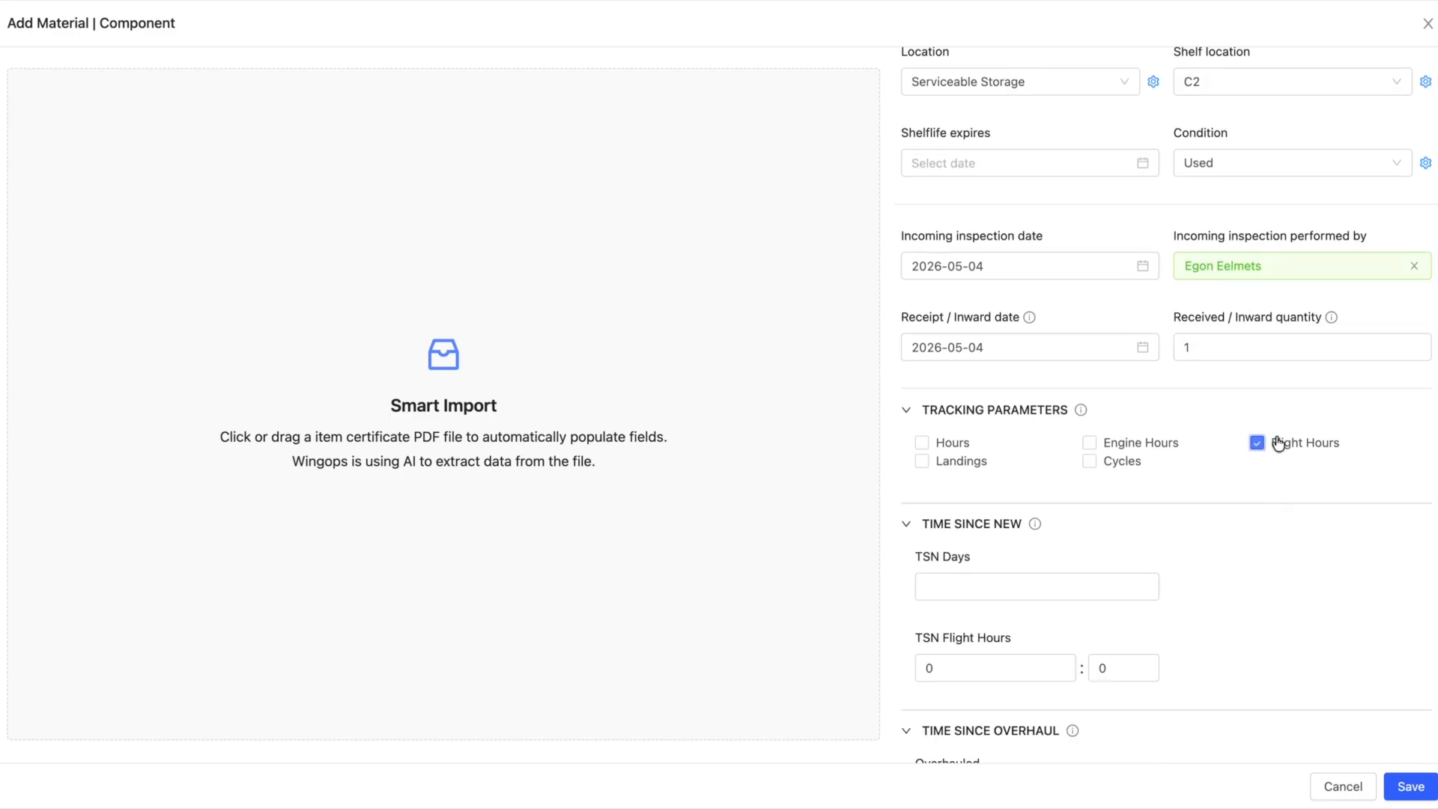
click(998, 669)
text(100)
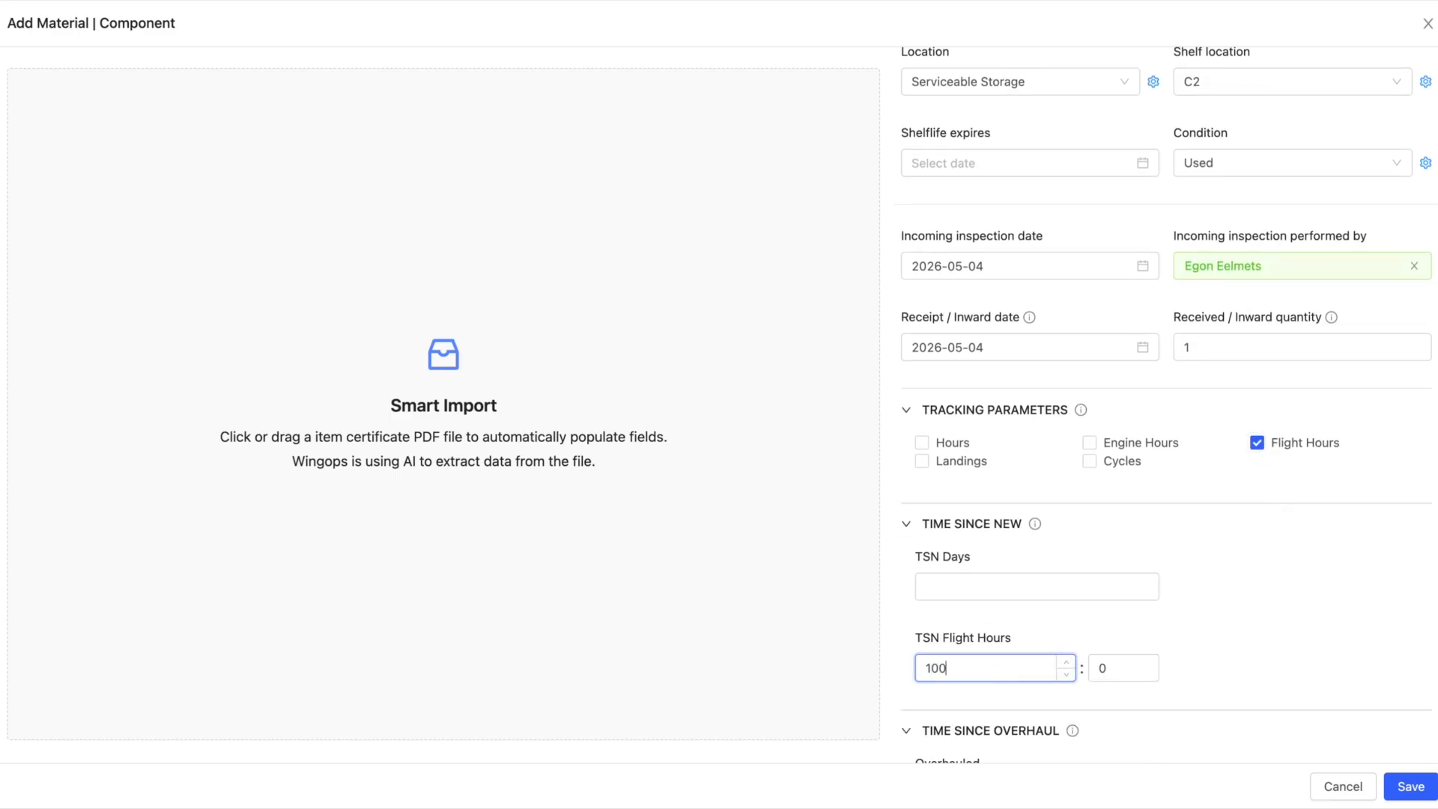
- Save the new Hartzell Propeller component to the warehouse
scroll(1087, 622, down, 5)
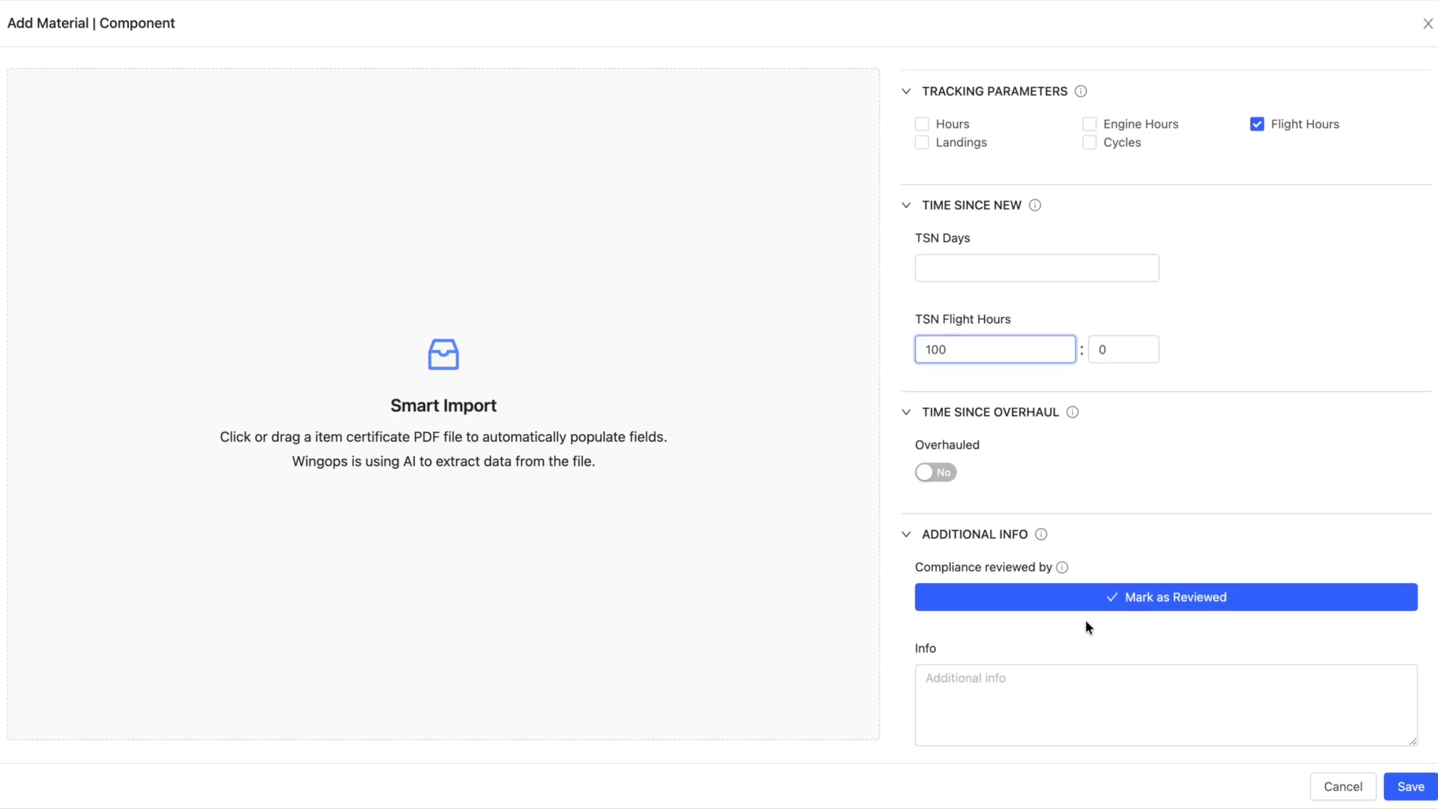
scroll(1125, 483, down, 6)
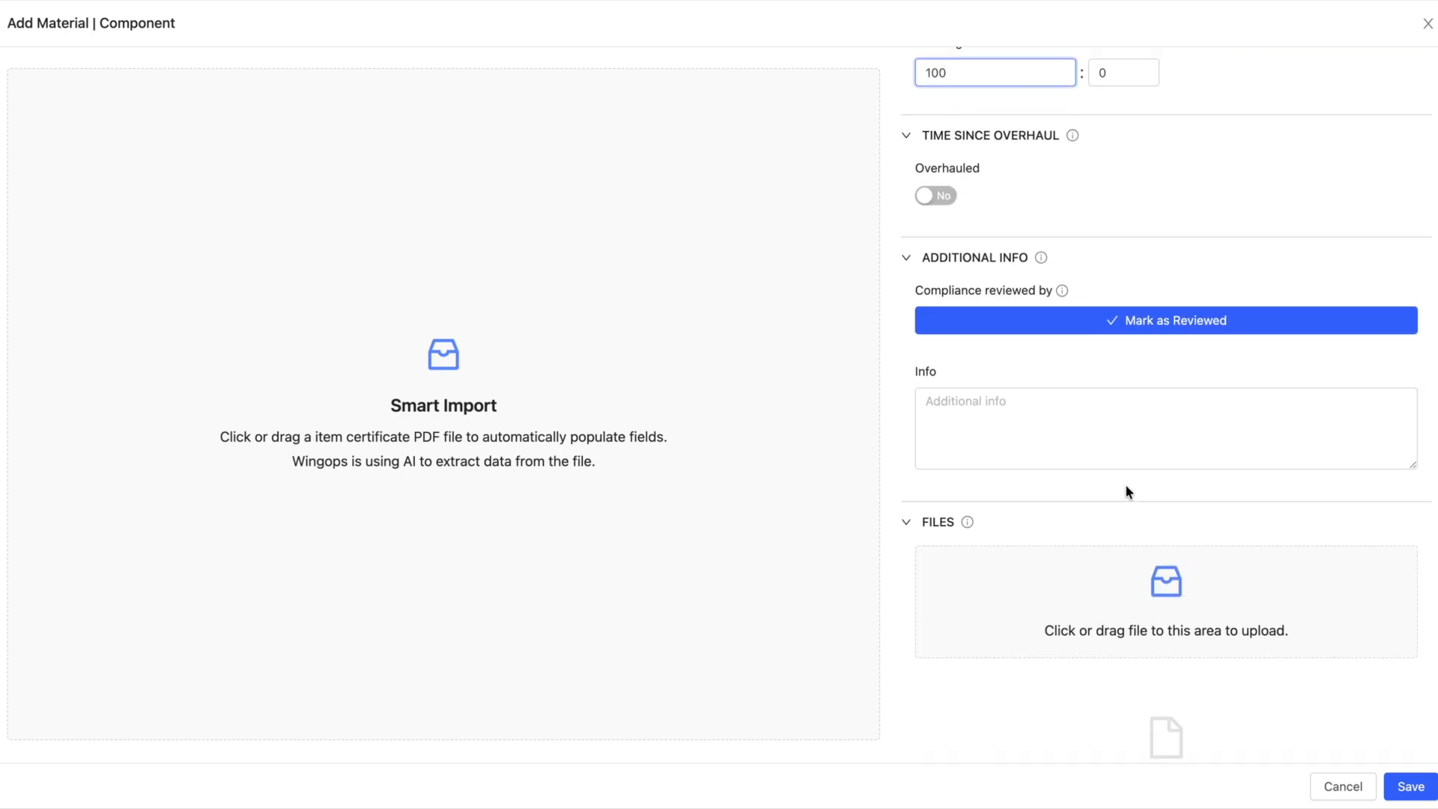
click(1411, 786)
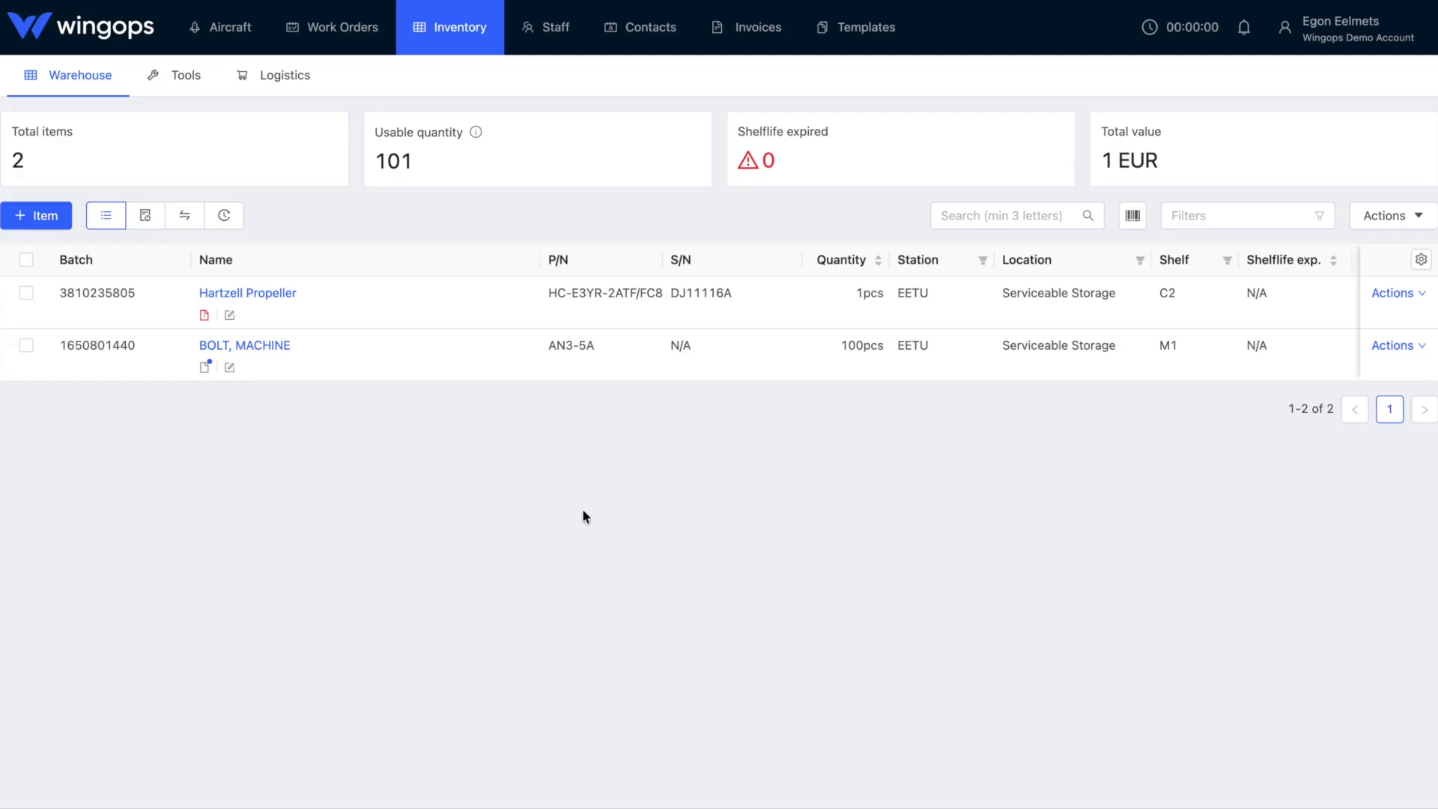
- Attach the file EASA FORM 1 - 1125-075 -2-2.pdf to the Hartzell Propeller item
click(204, 315)
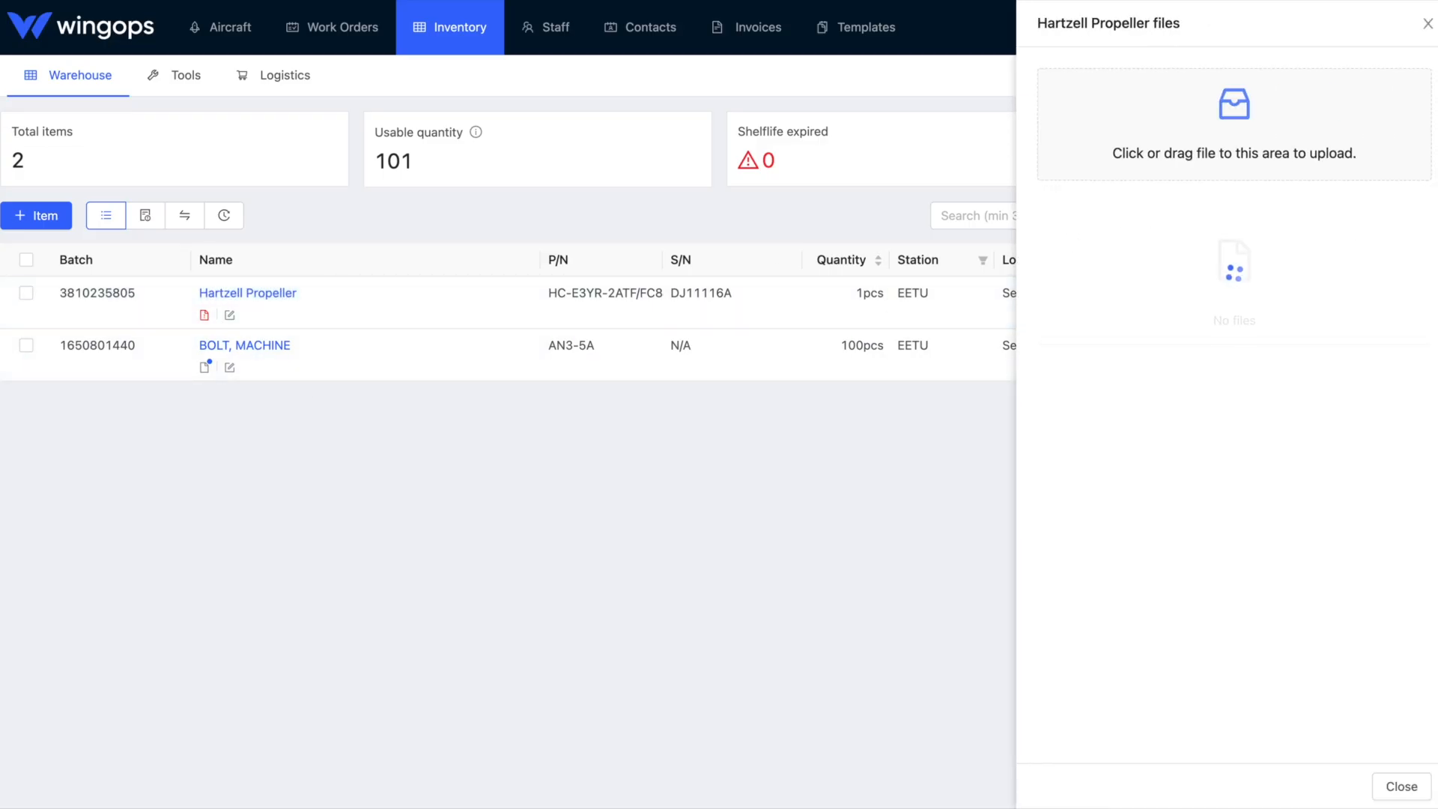
drag(184, 216, 1157, 137)
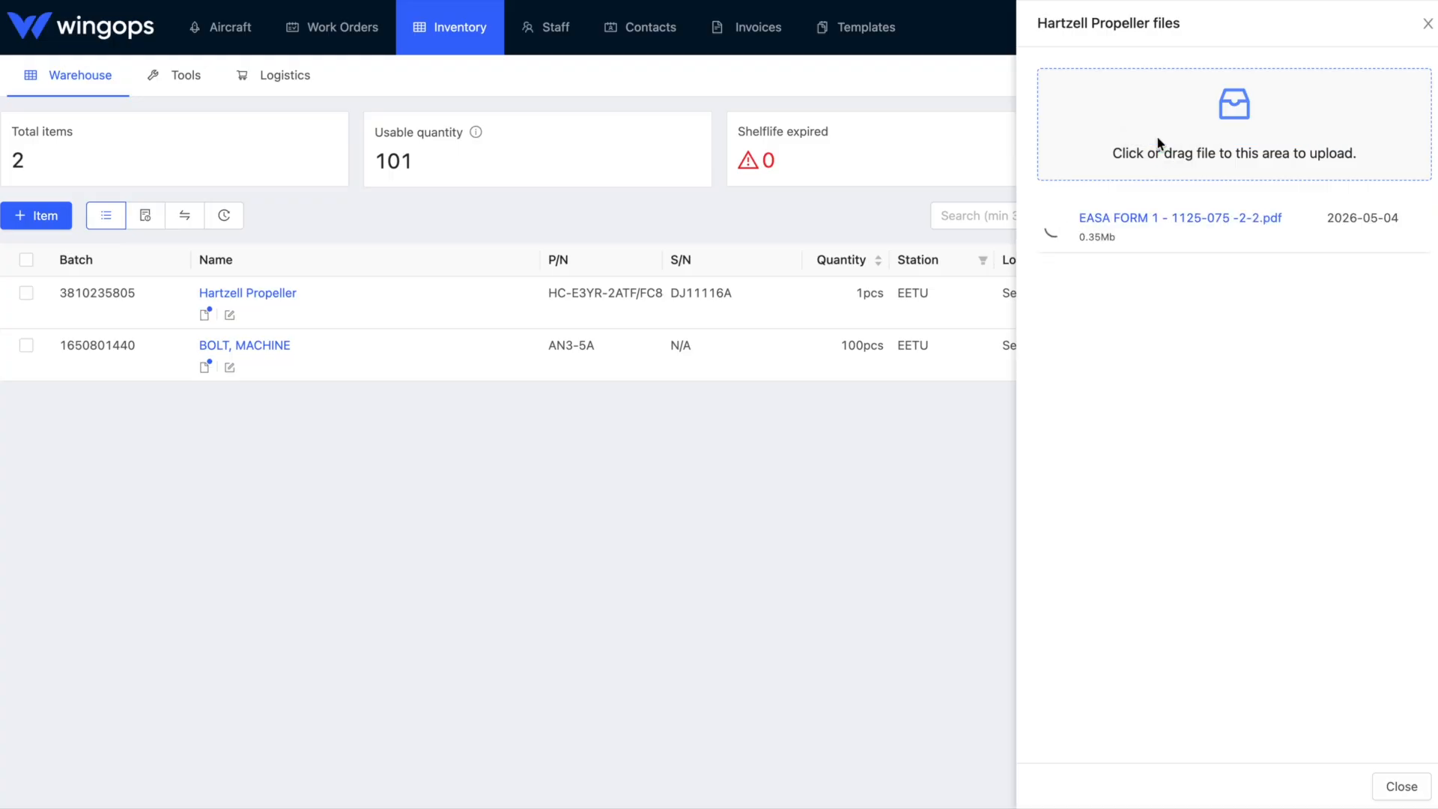
click(1426, 24)
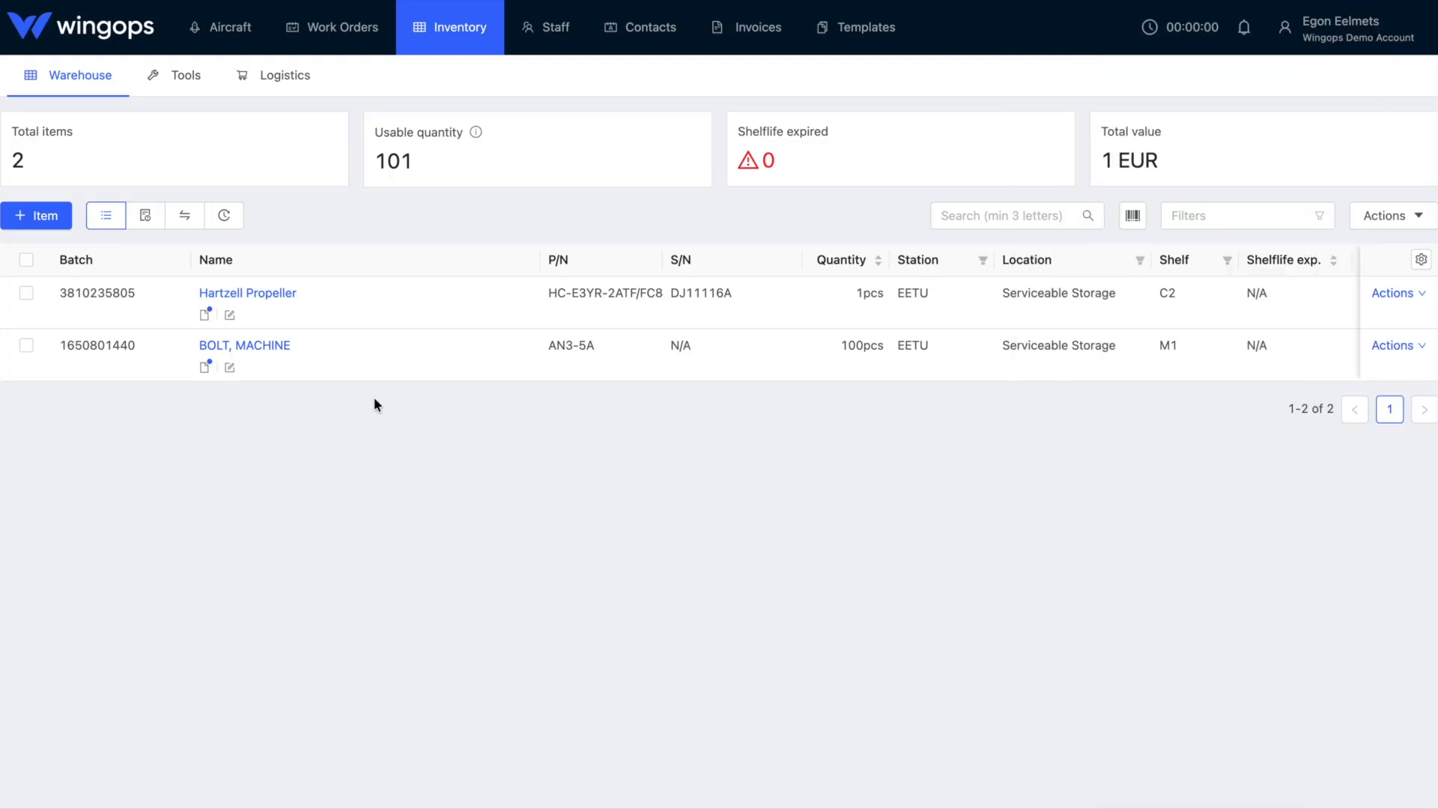
- Review the Hartzell Propeller's details along with its subcomponents, logbook, files and notes, and activity history
click(272, 300)
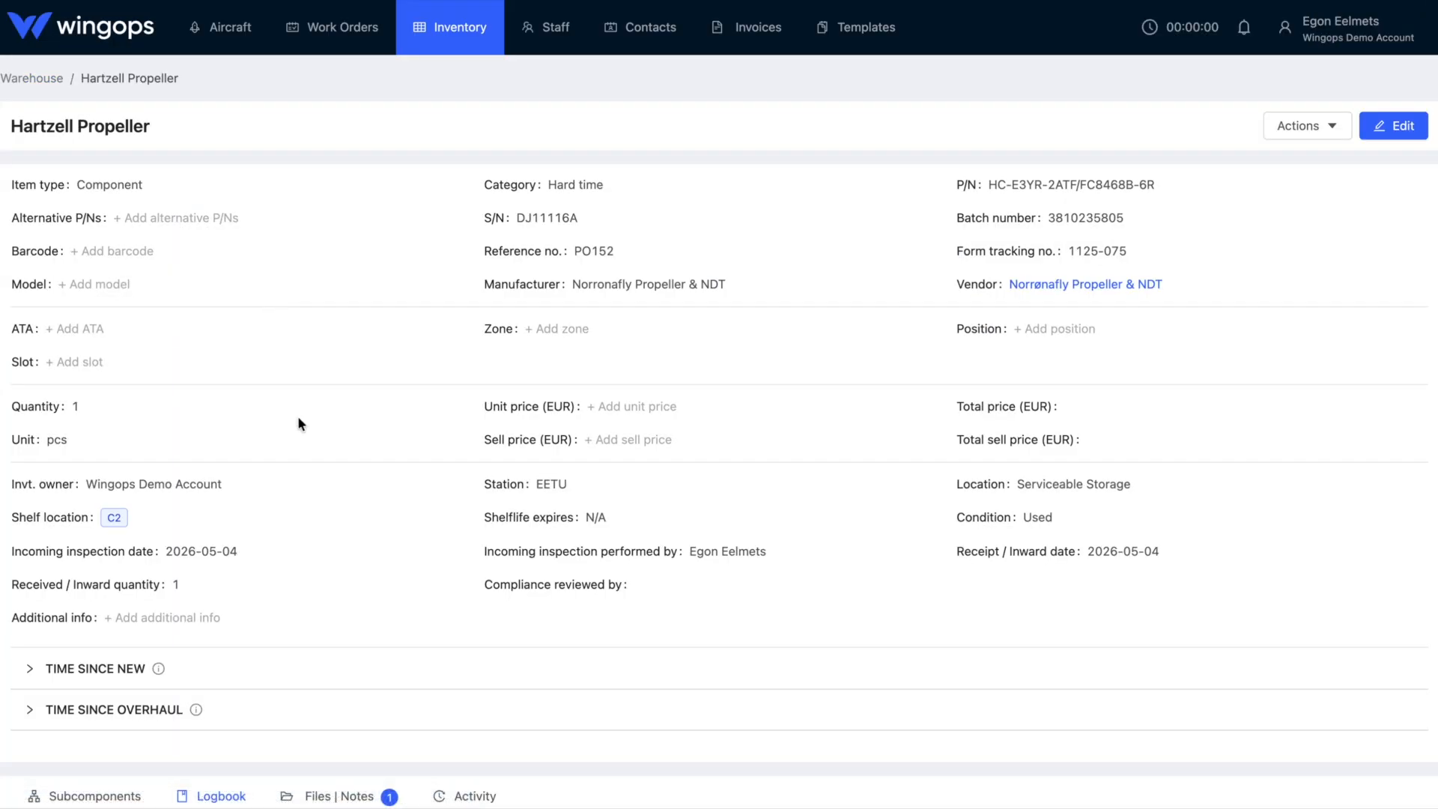
scroll(298, 421, down, 3)
click(142, 629)
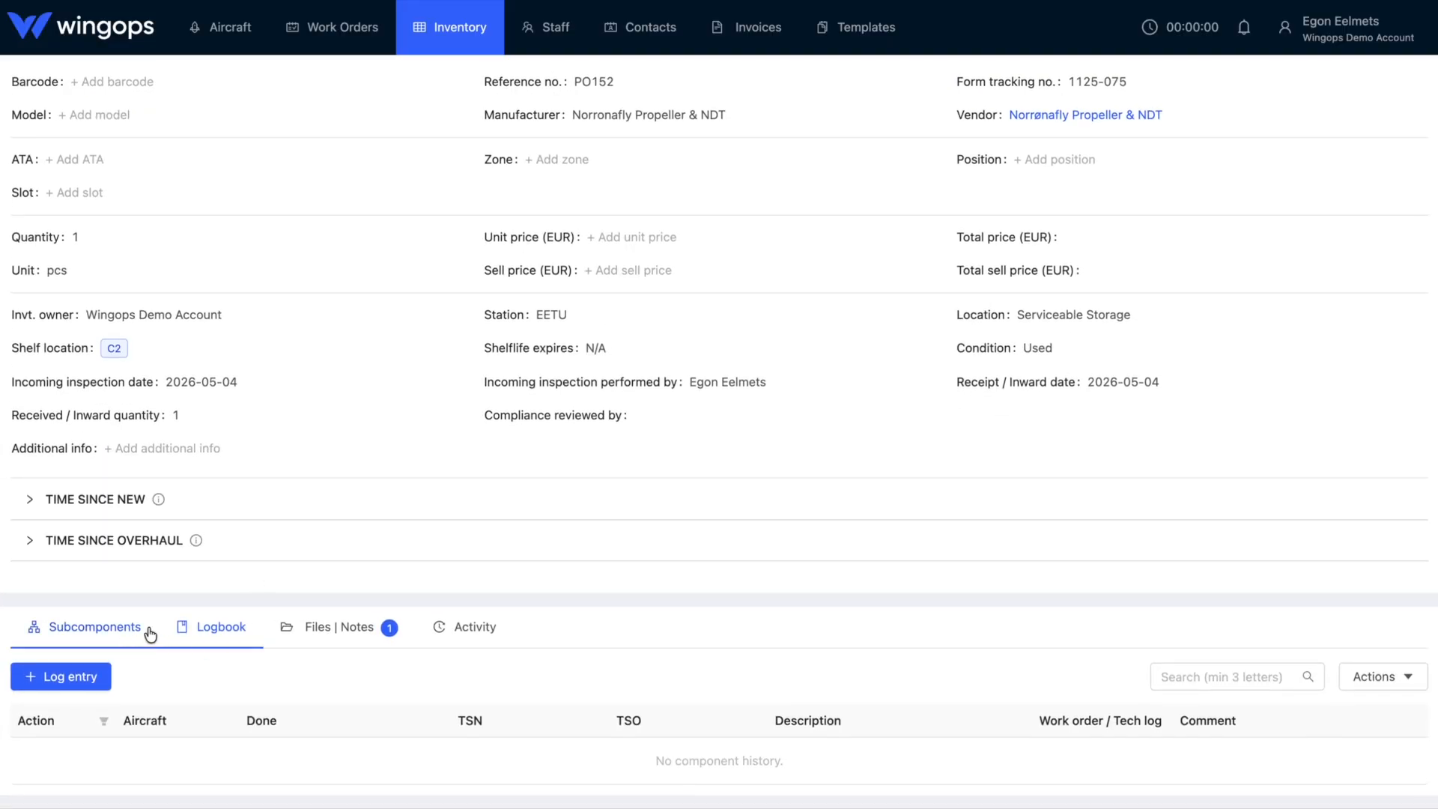
scroll(505, 604, down, 2)
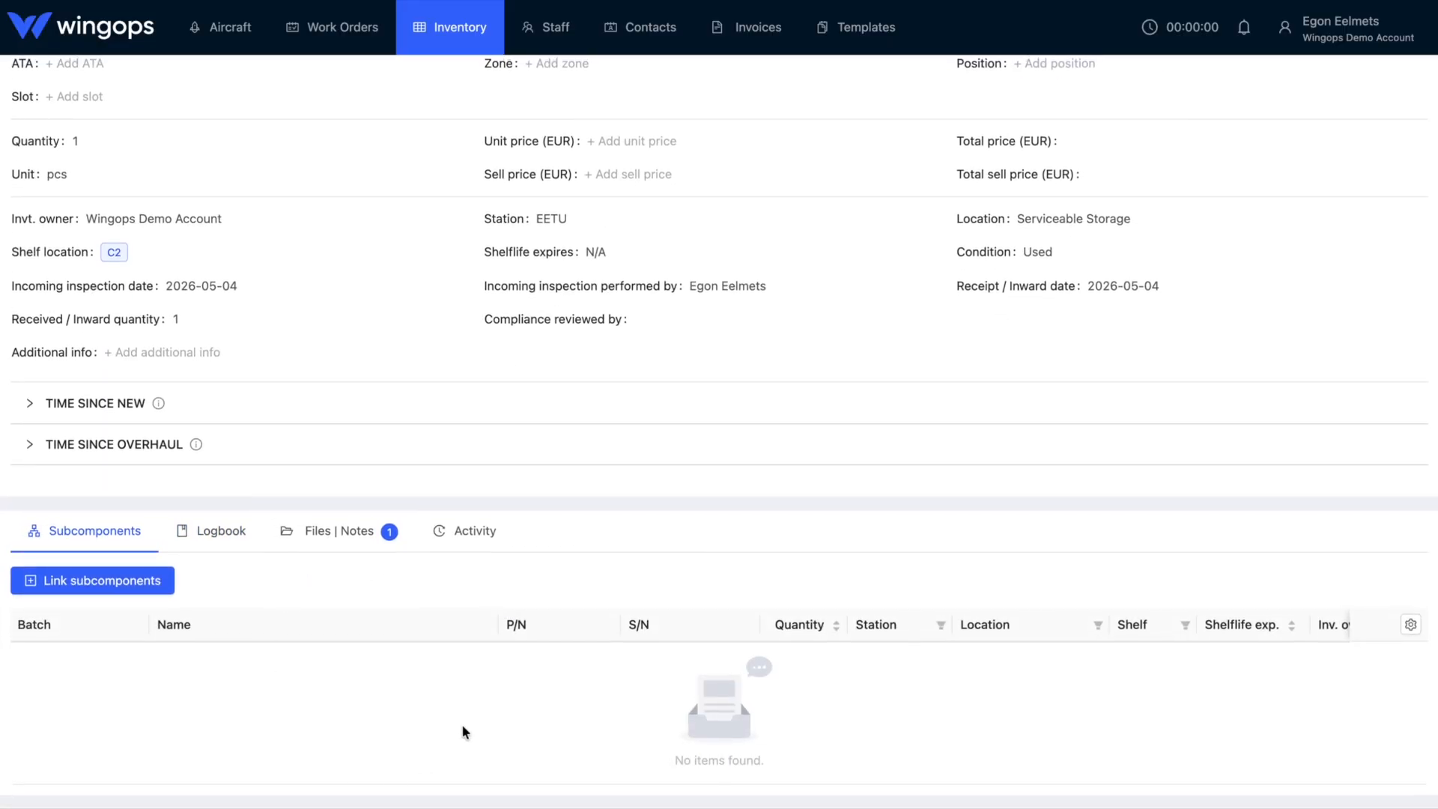
click(221, 531)
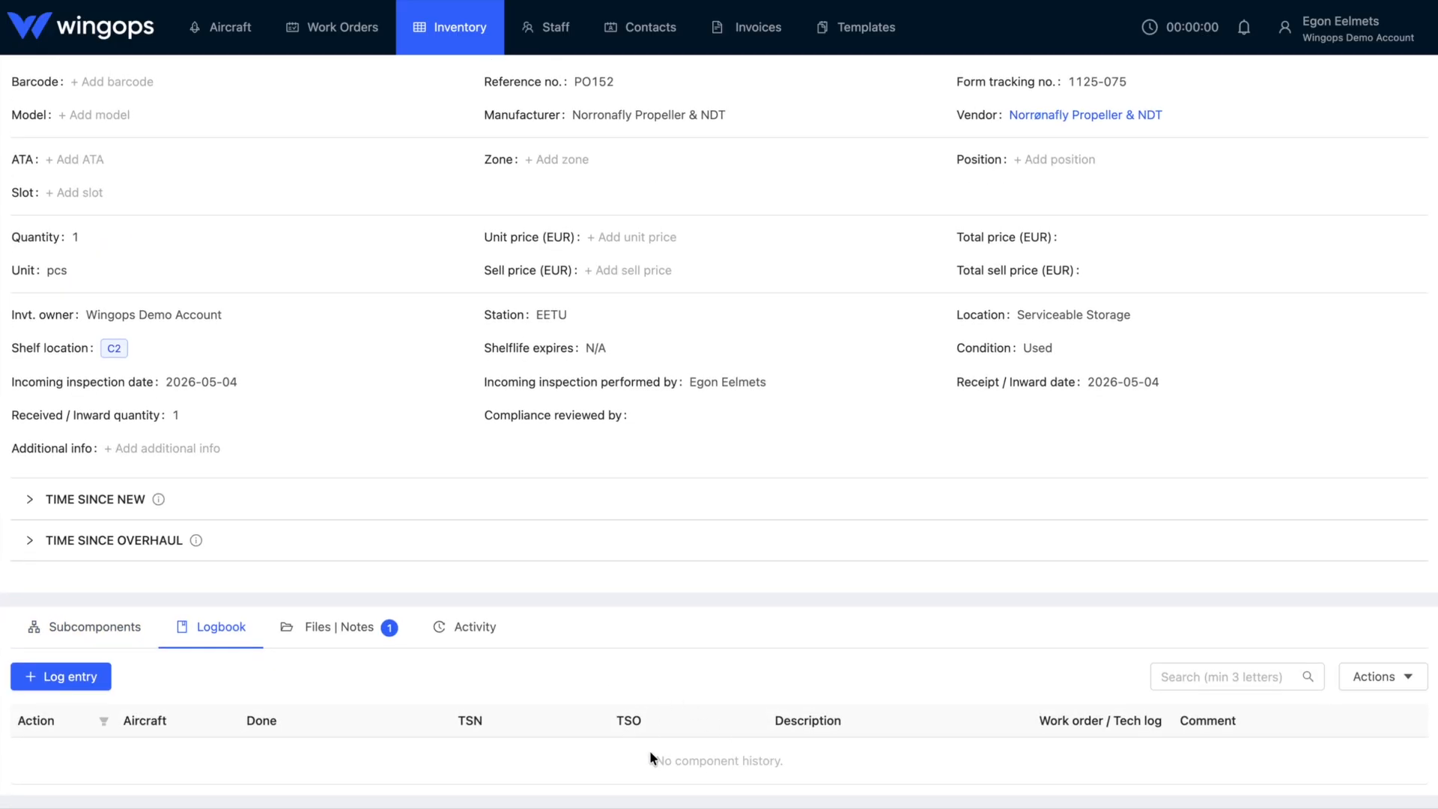
click(384, 647)
scroll(565, 695, down, 4)
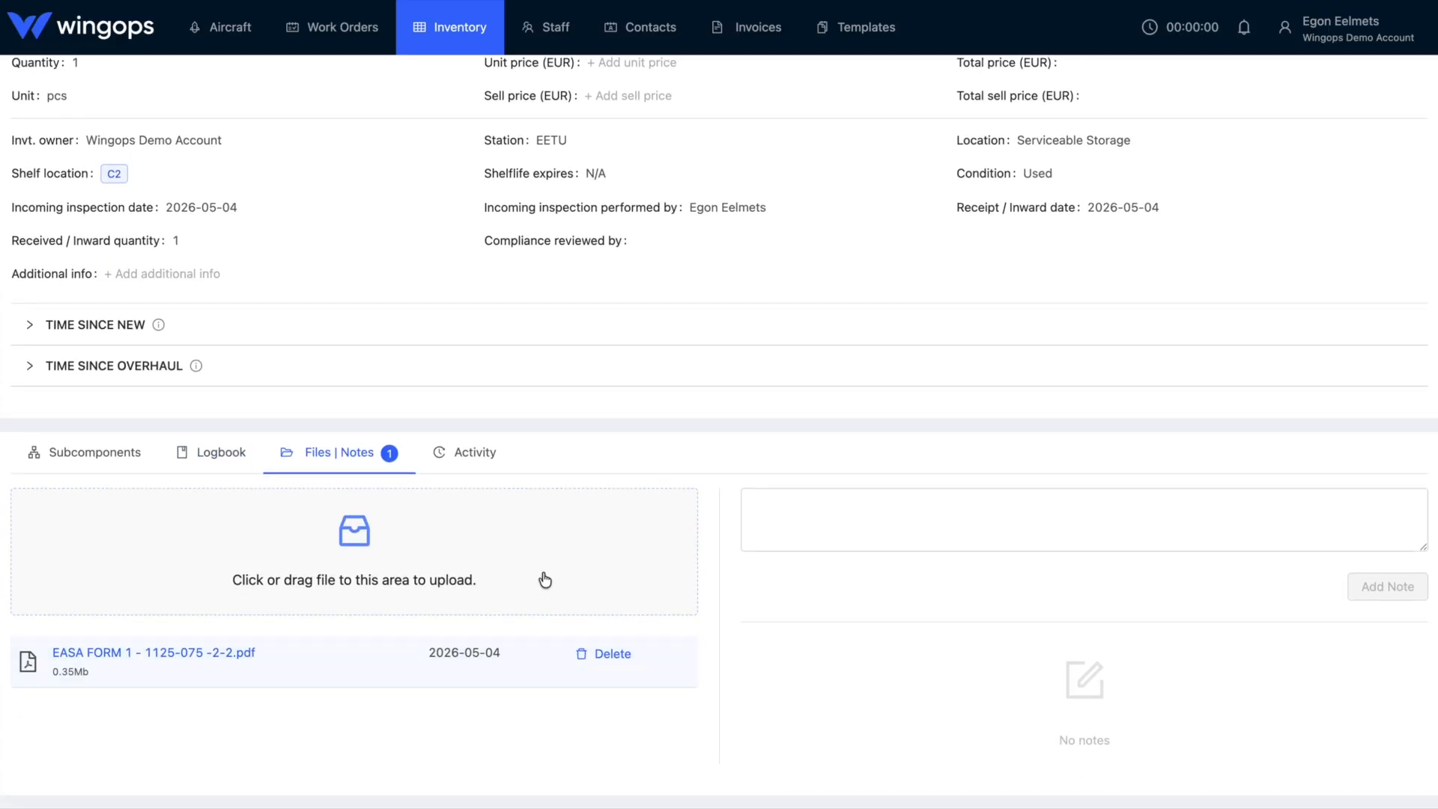
click(479, 453)
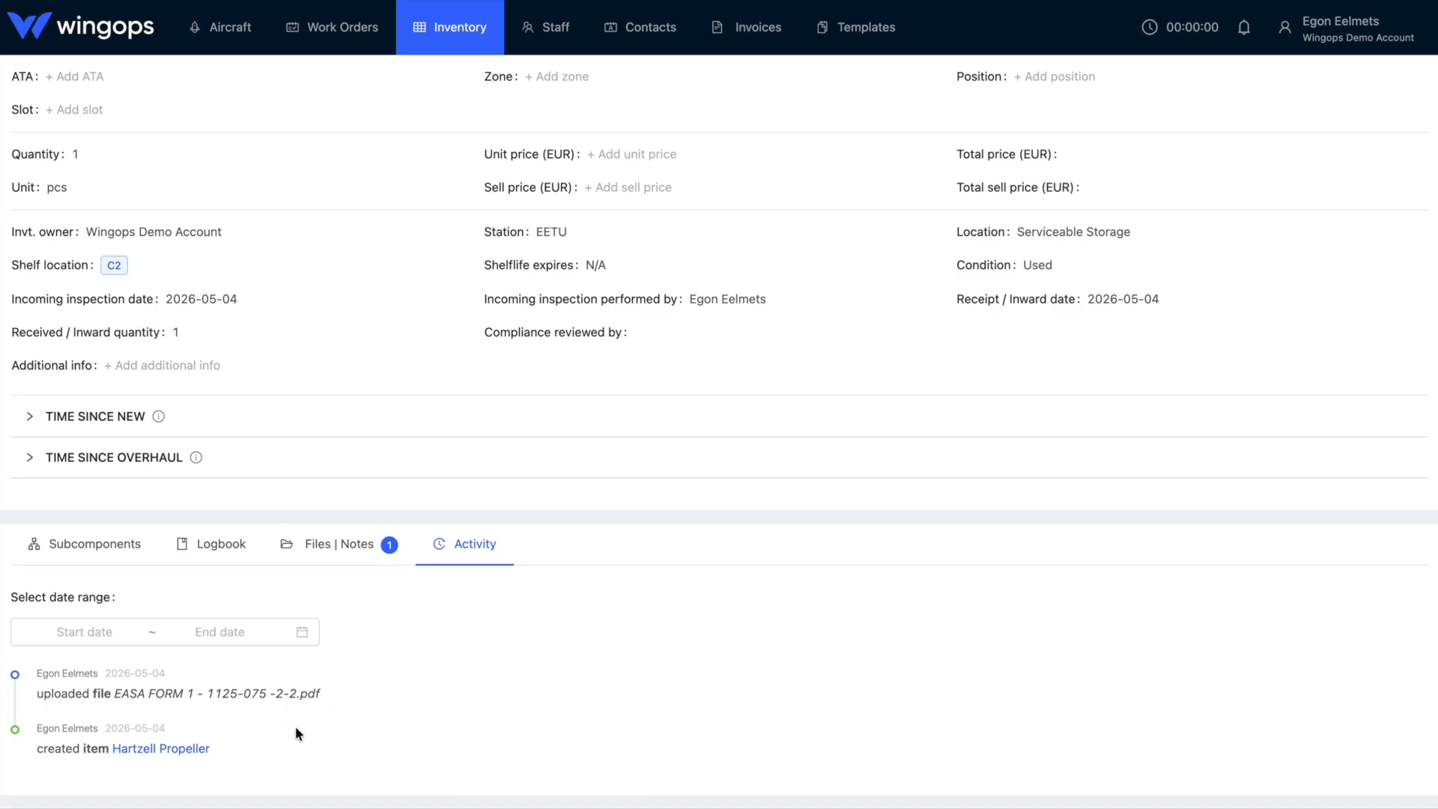
- Export an EASA Form 1 PDF for the Hartzell Propeller using the prefilled form values
scroll(629, 515, up, 3)
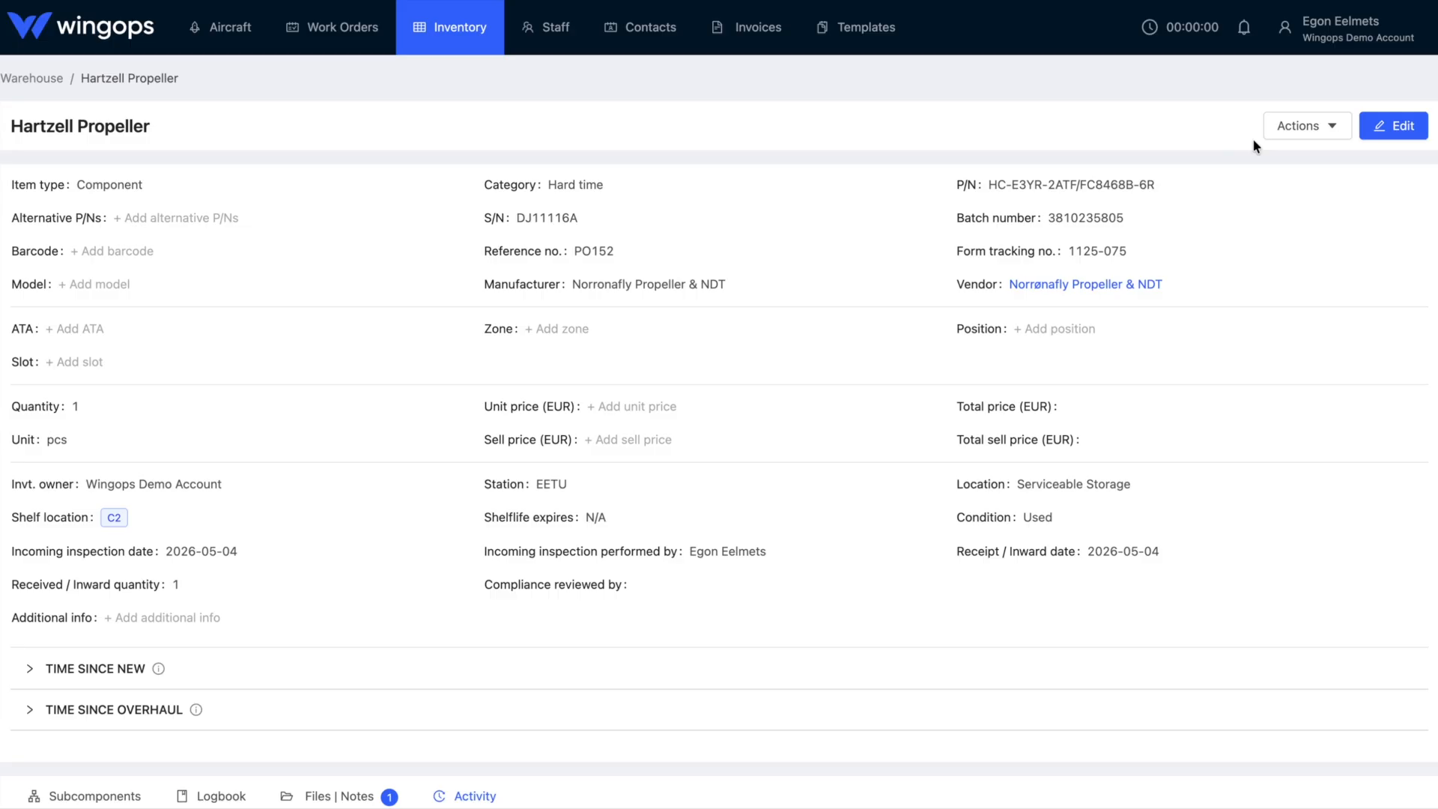
click(1301, 128)
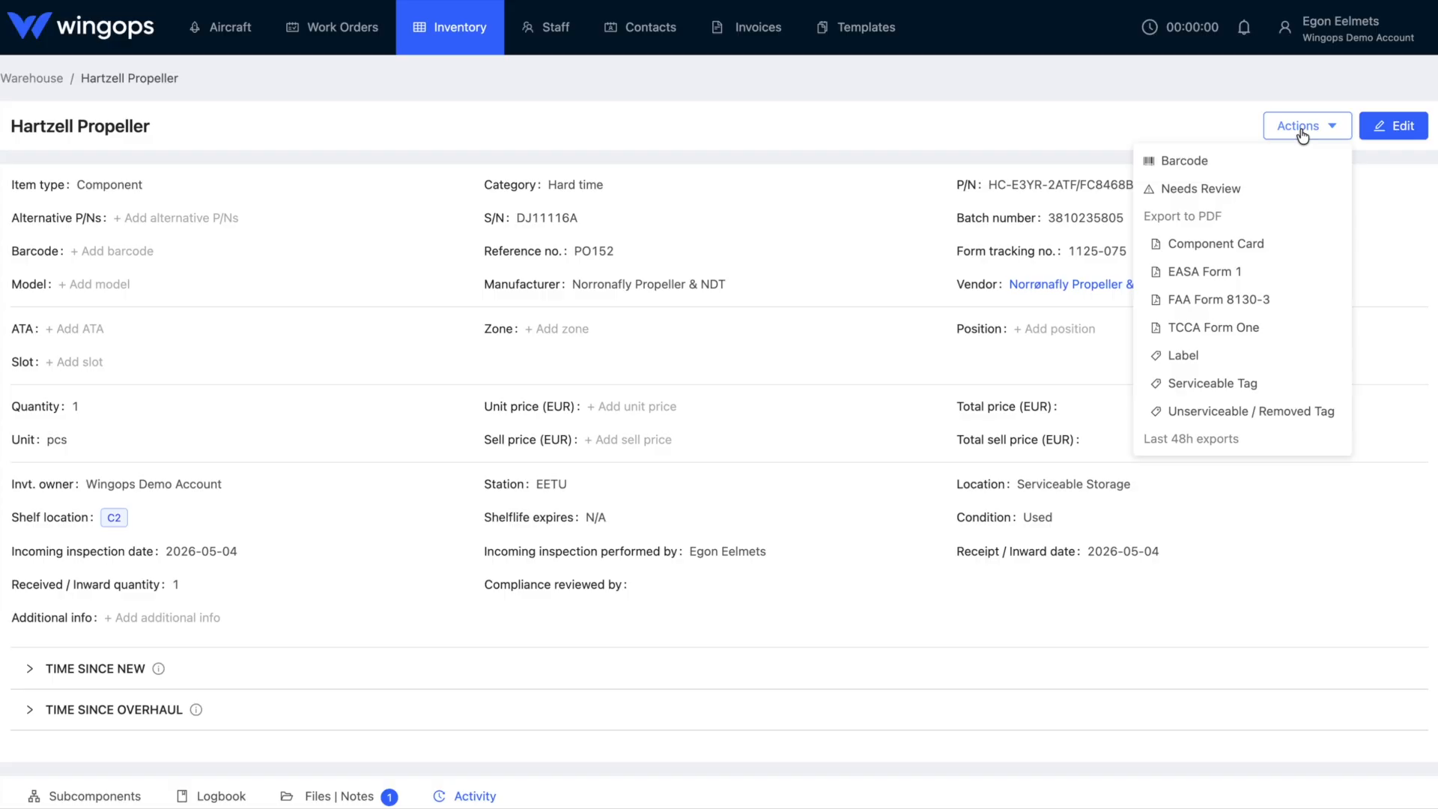
click(1243, 282)
click(744, 346)
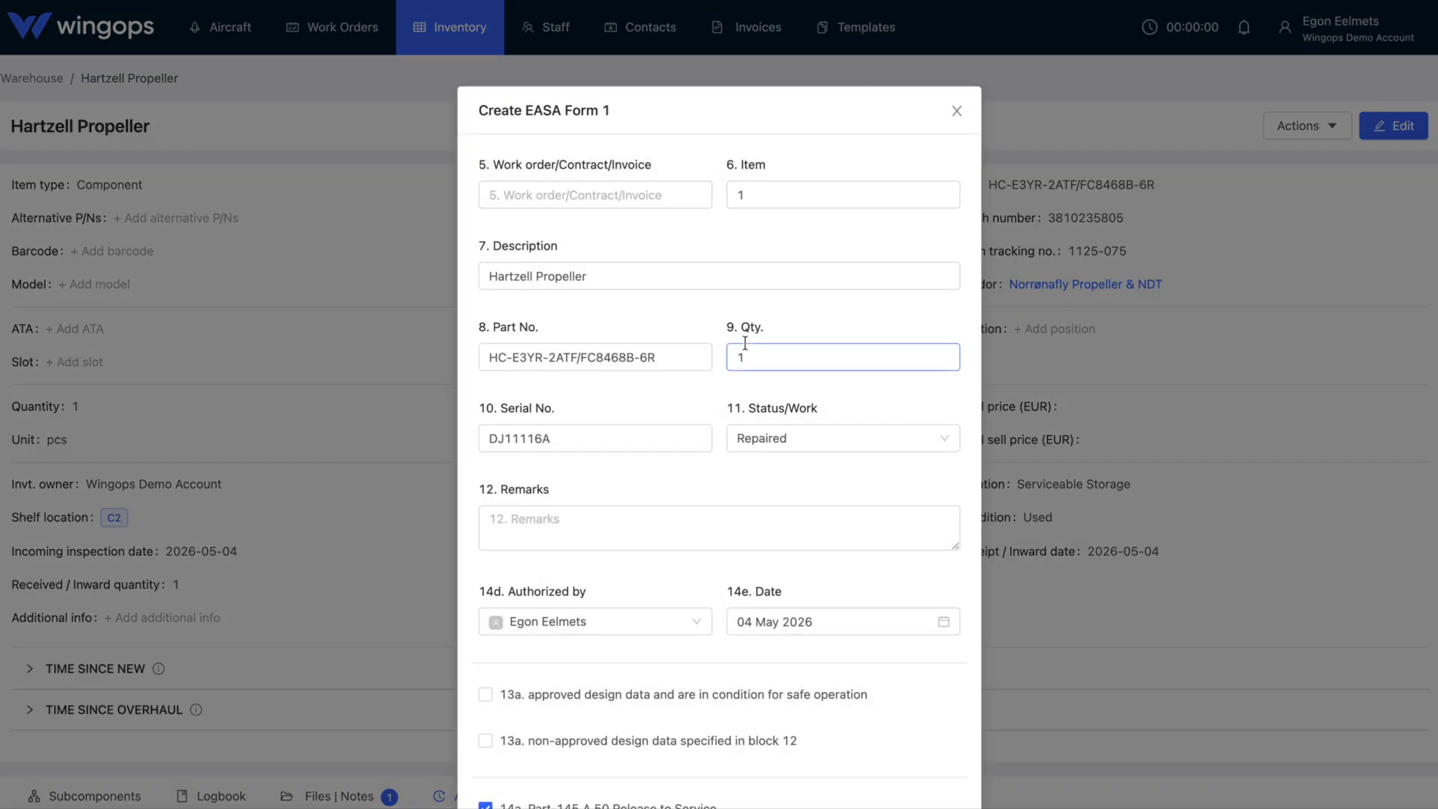
scroll(745, 341, down, 1)
scroll(745, 342, down, 3)
click(923, 765)
- Preview the generated EASA Form 1 PDF, then close it and dismiss its notification
click(180, 751)
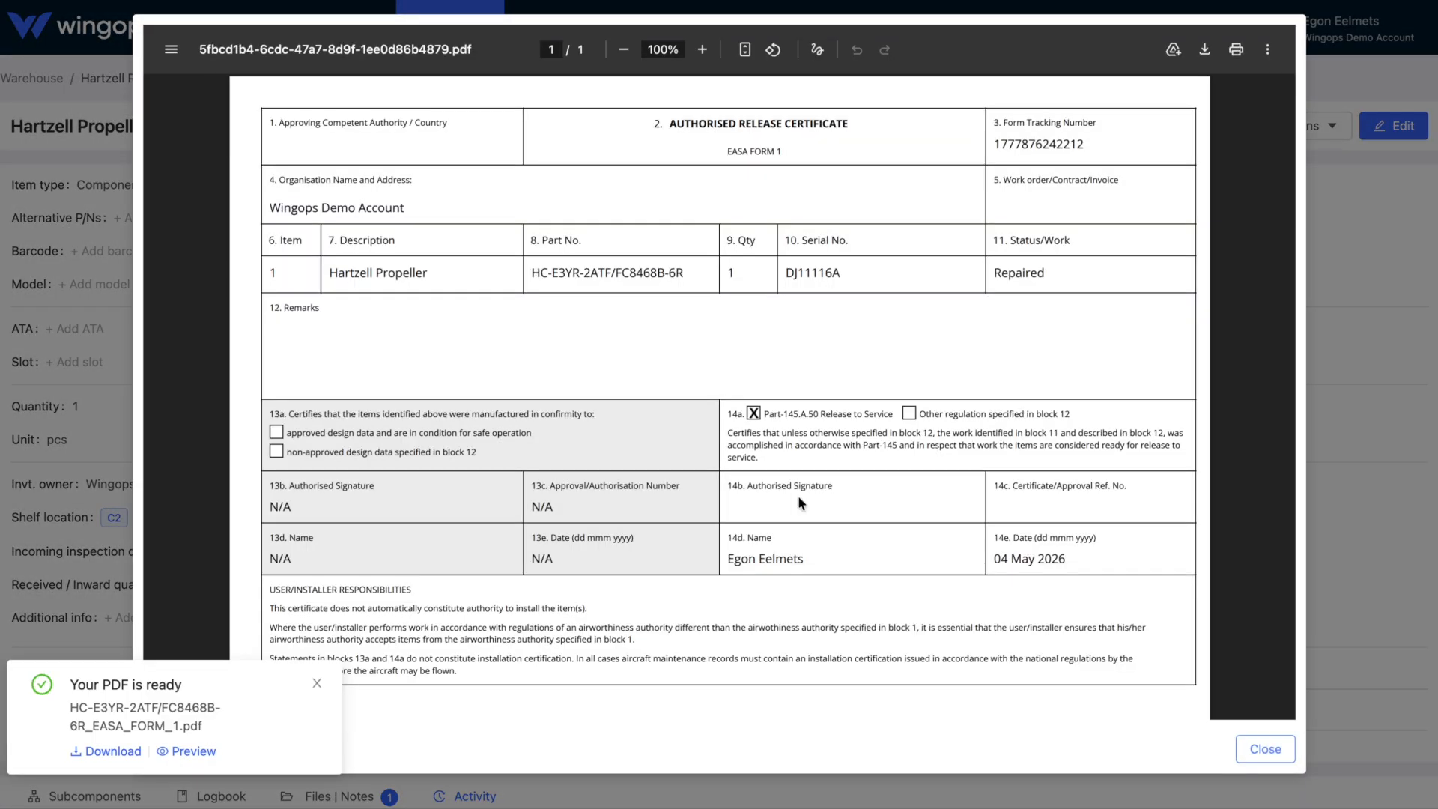
scroll(799, 501, down, 1)
scroll(799, 503, up, 1)
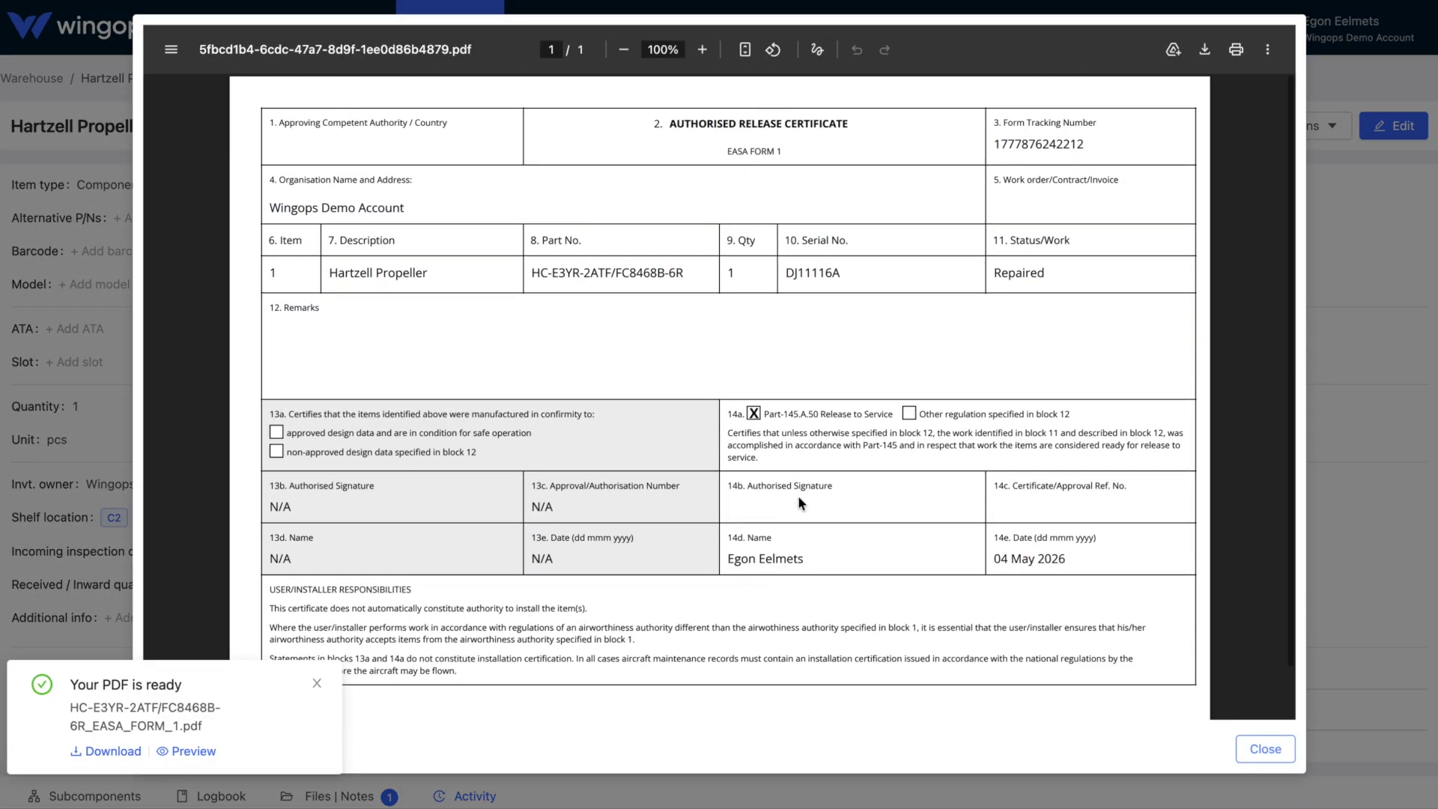
click(1267, 751)
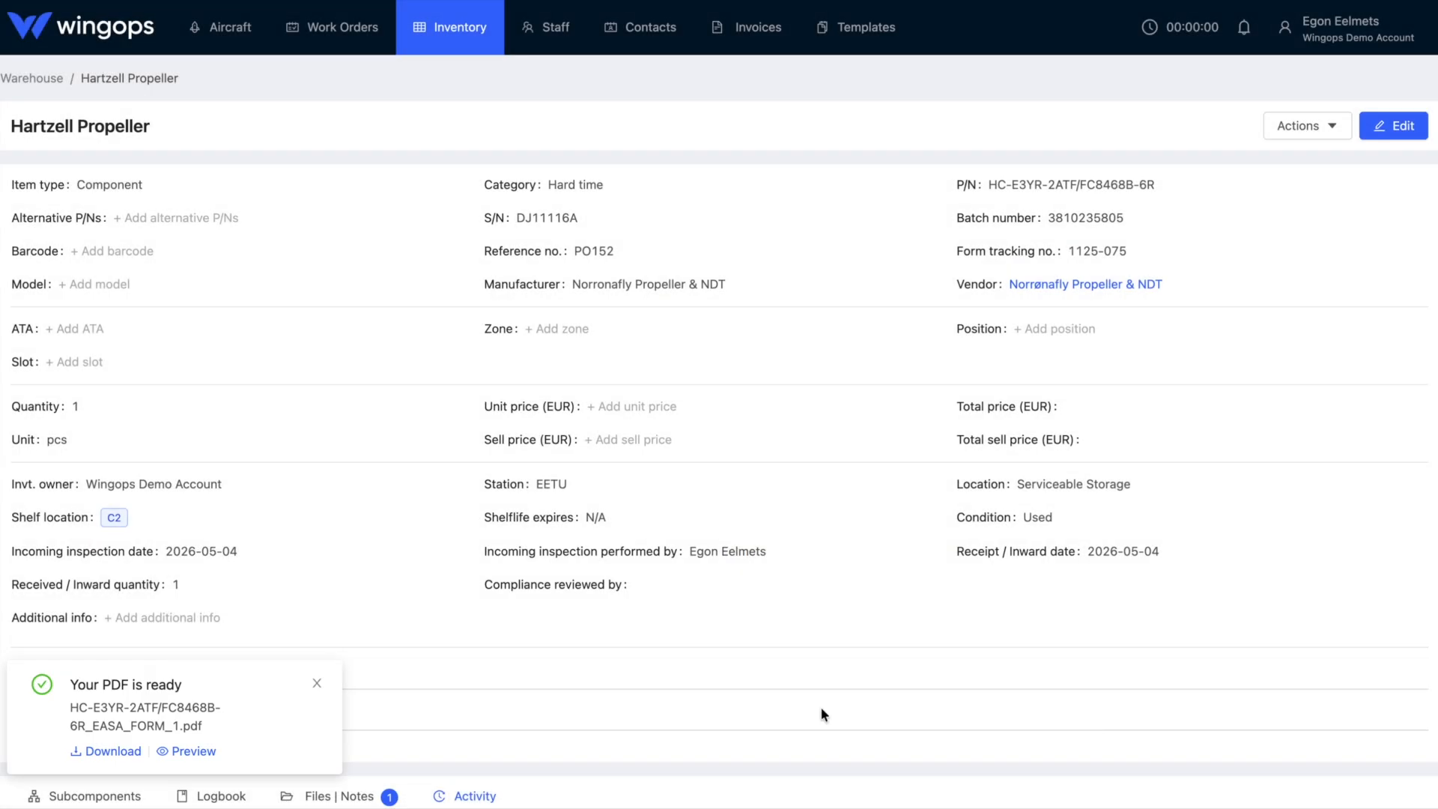
click(316, 685)
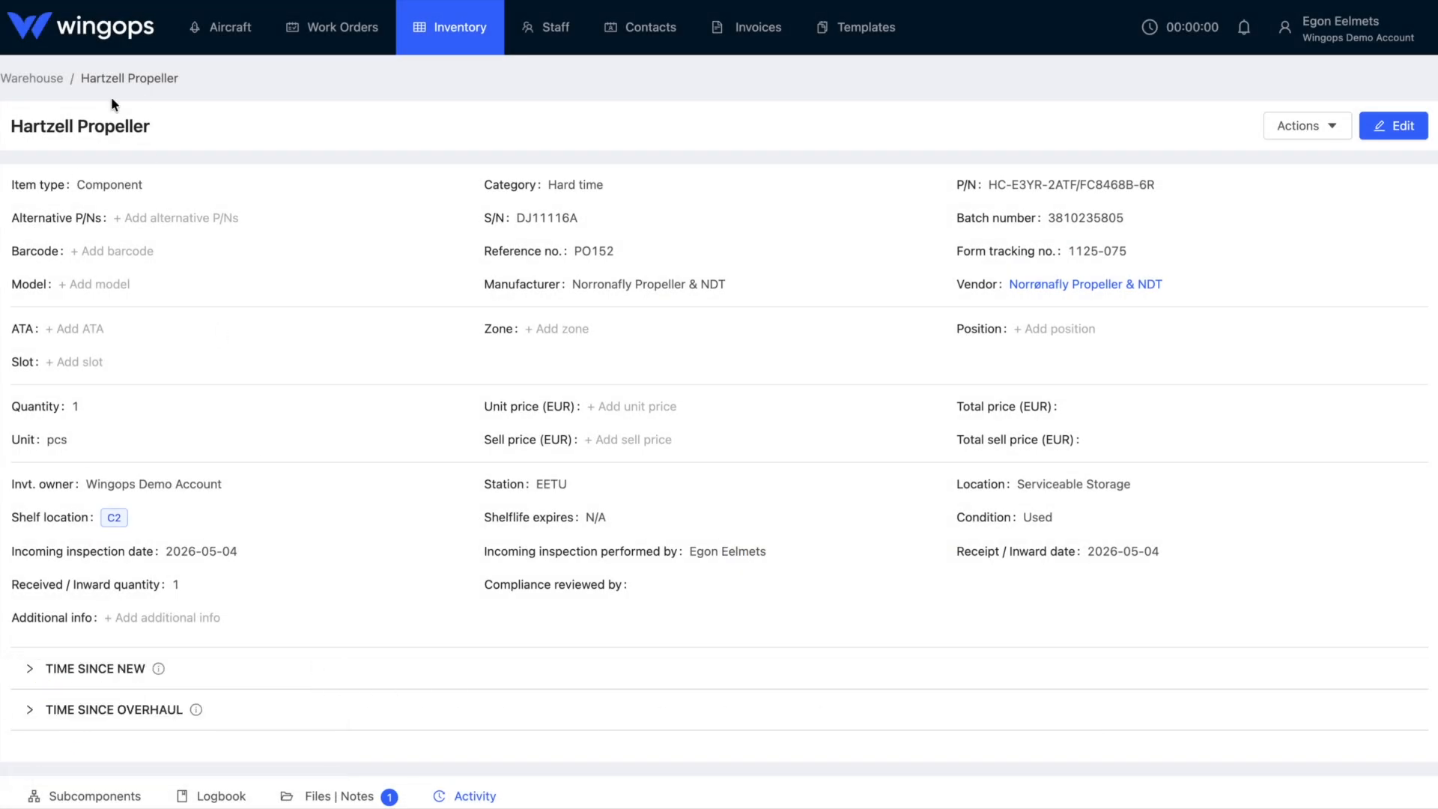
- Export serviceable tags to PDF for both the Hartzell Propeller and the machine bolt from the warehouse list
click(32, 79)
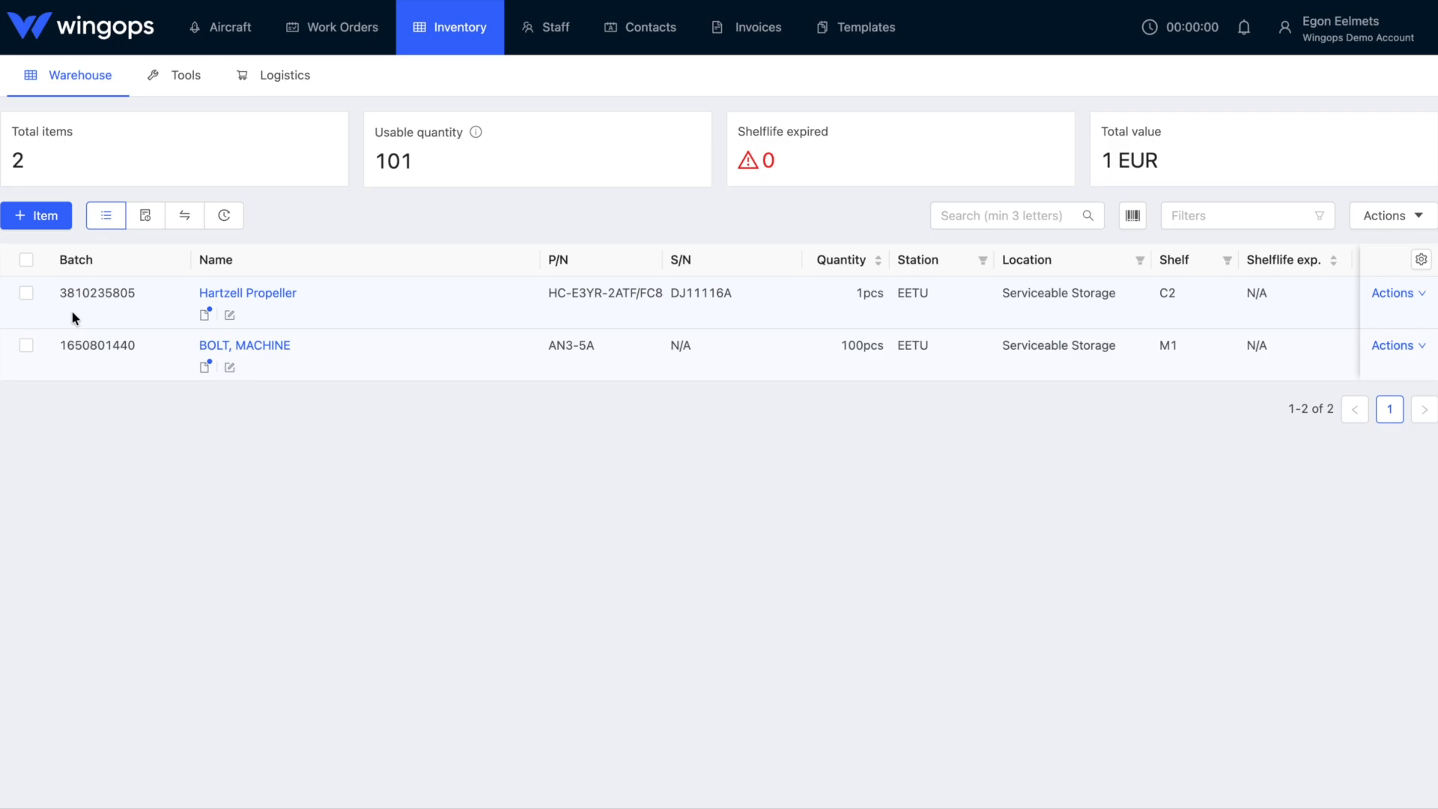
click(26, 293)
click(26, 345)
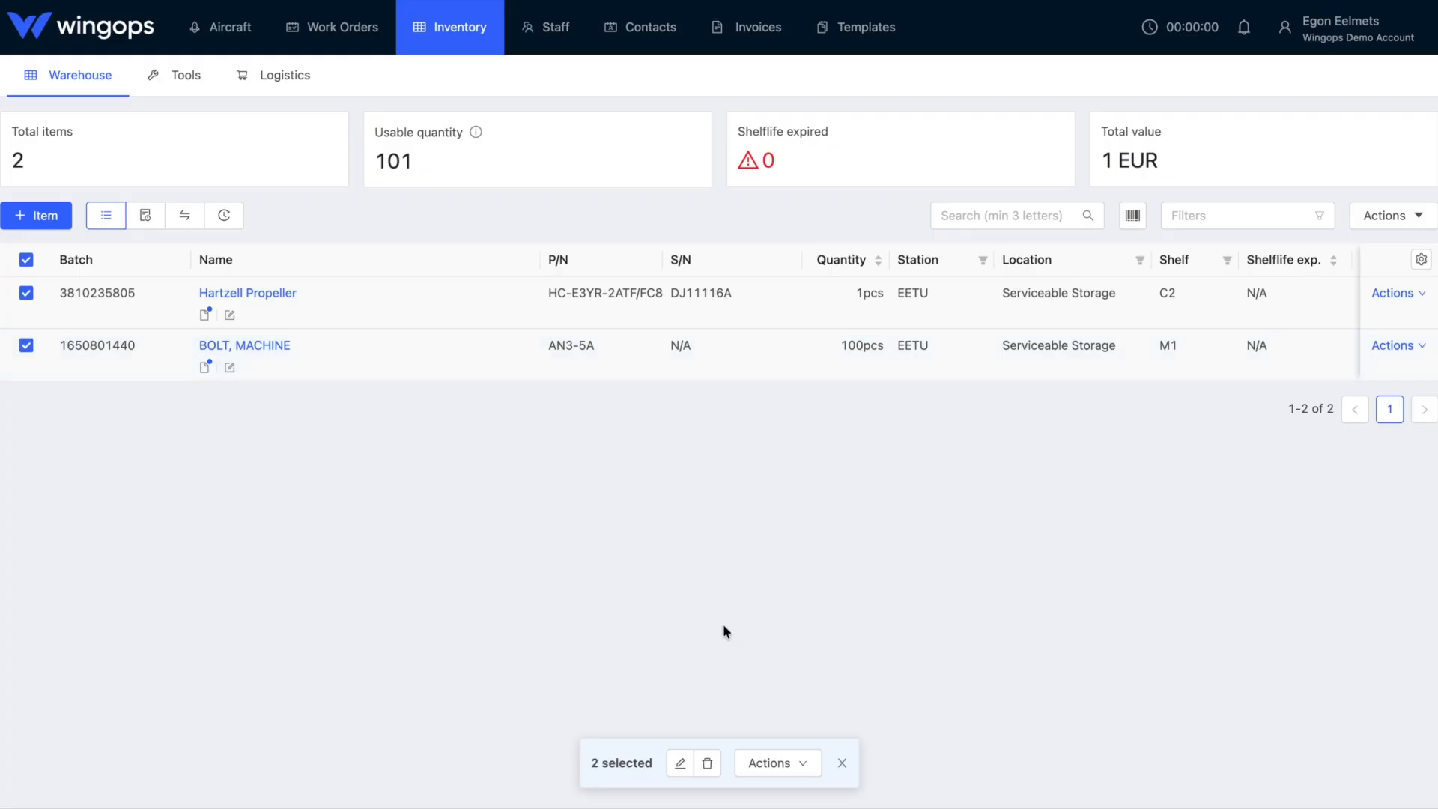
click(811, 770)
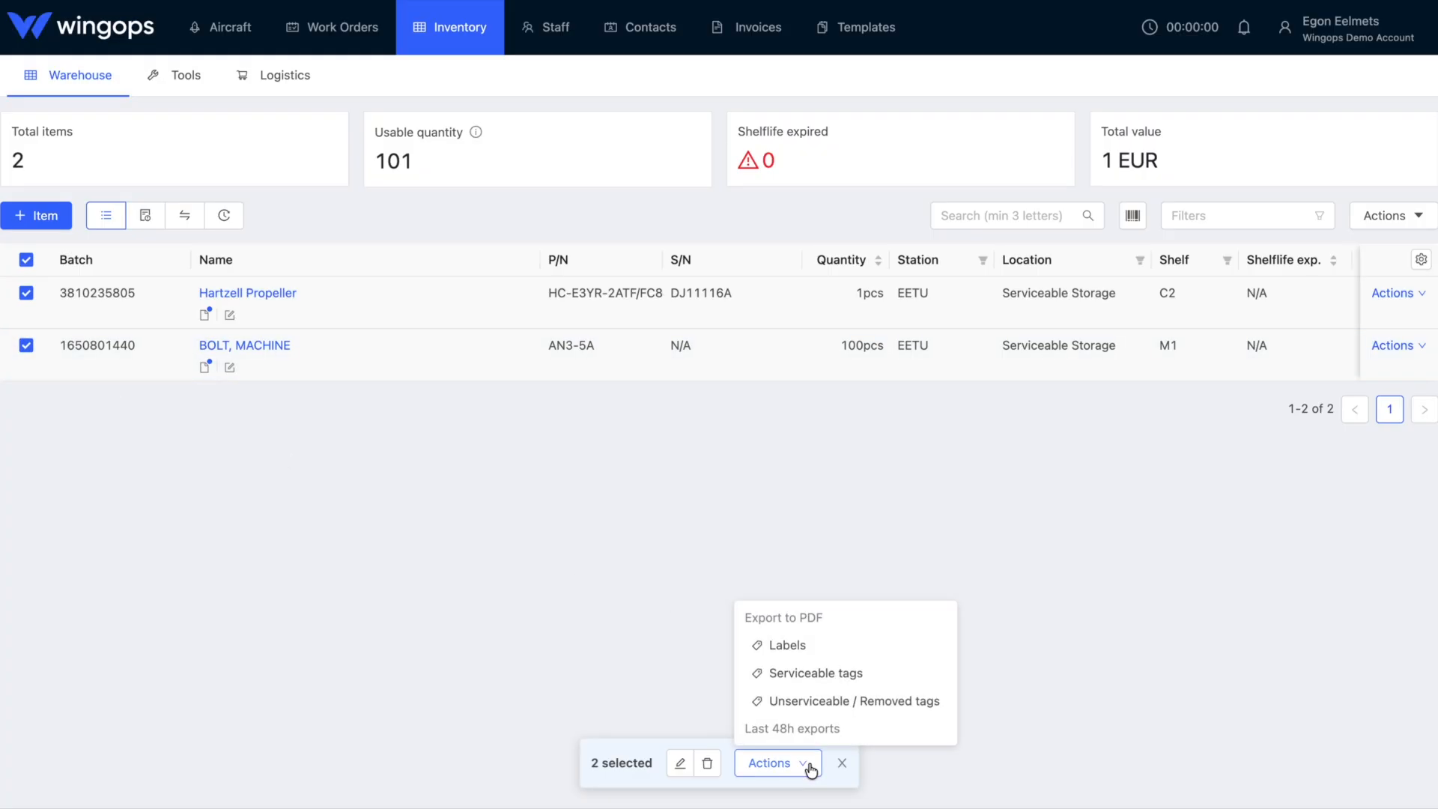
click(841, 674)
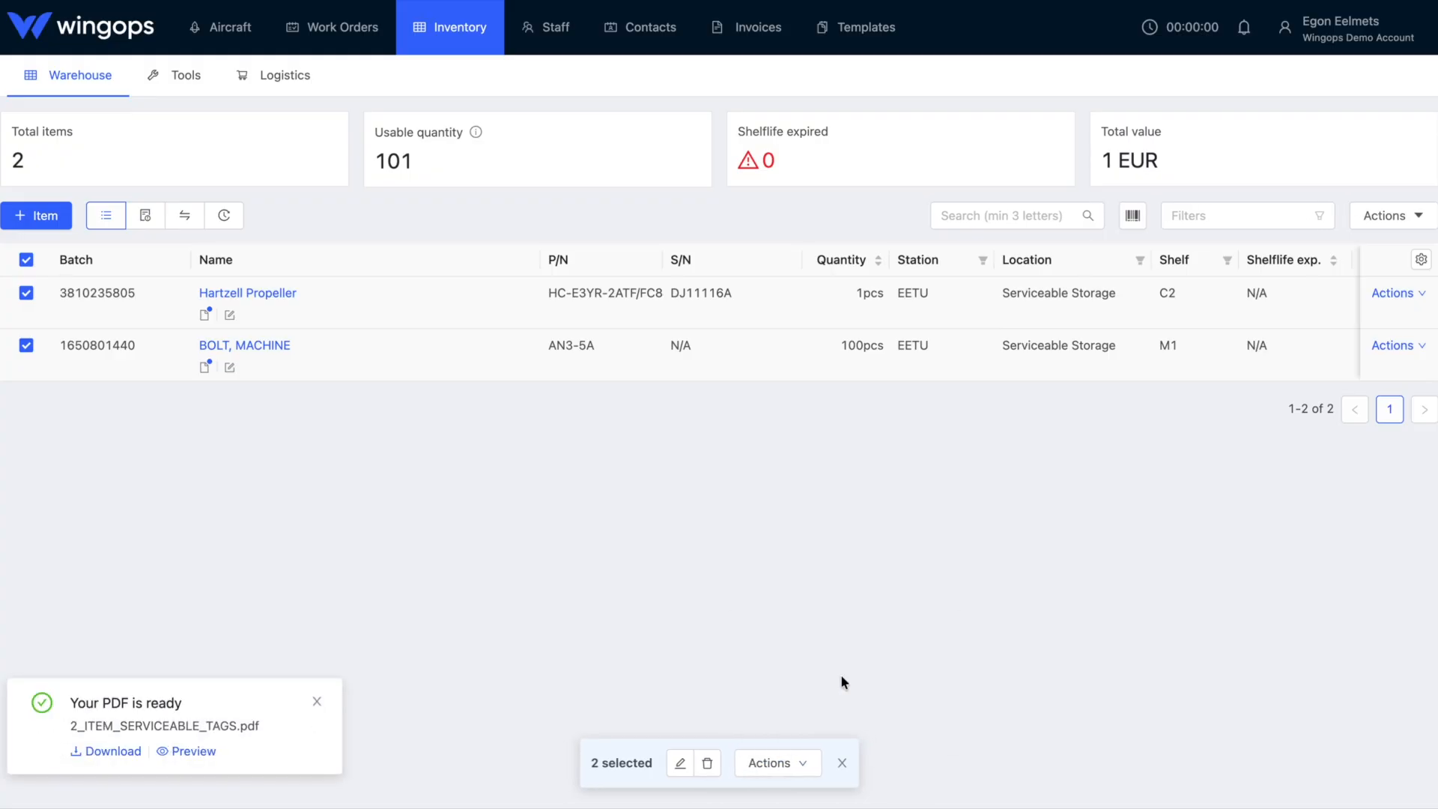
- Preview the exported serviceable tags PDF through to its second page
click(187, 751)
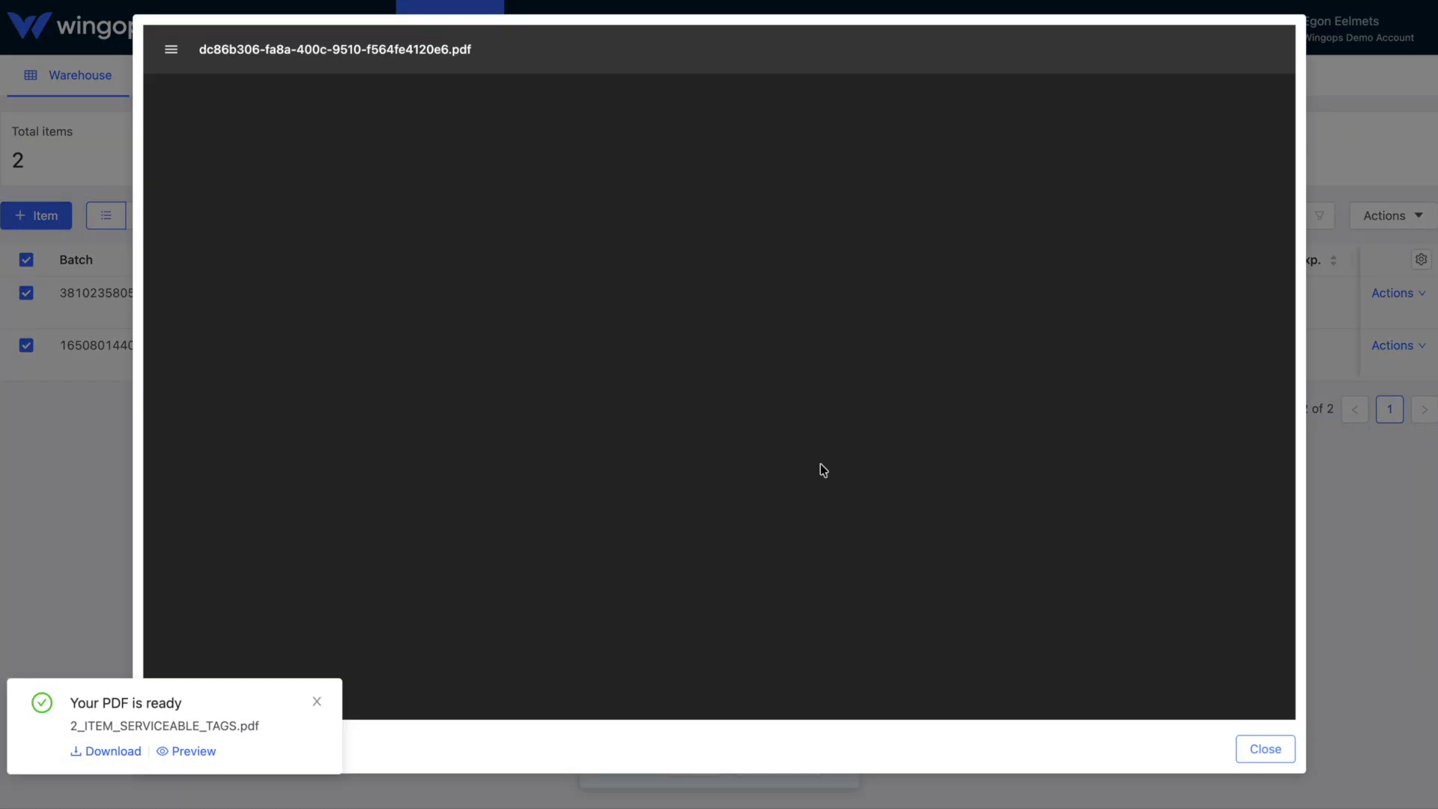
scroll(822, 470, down, 3)
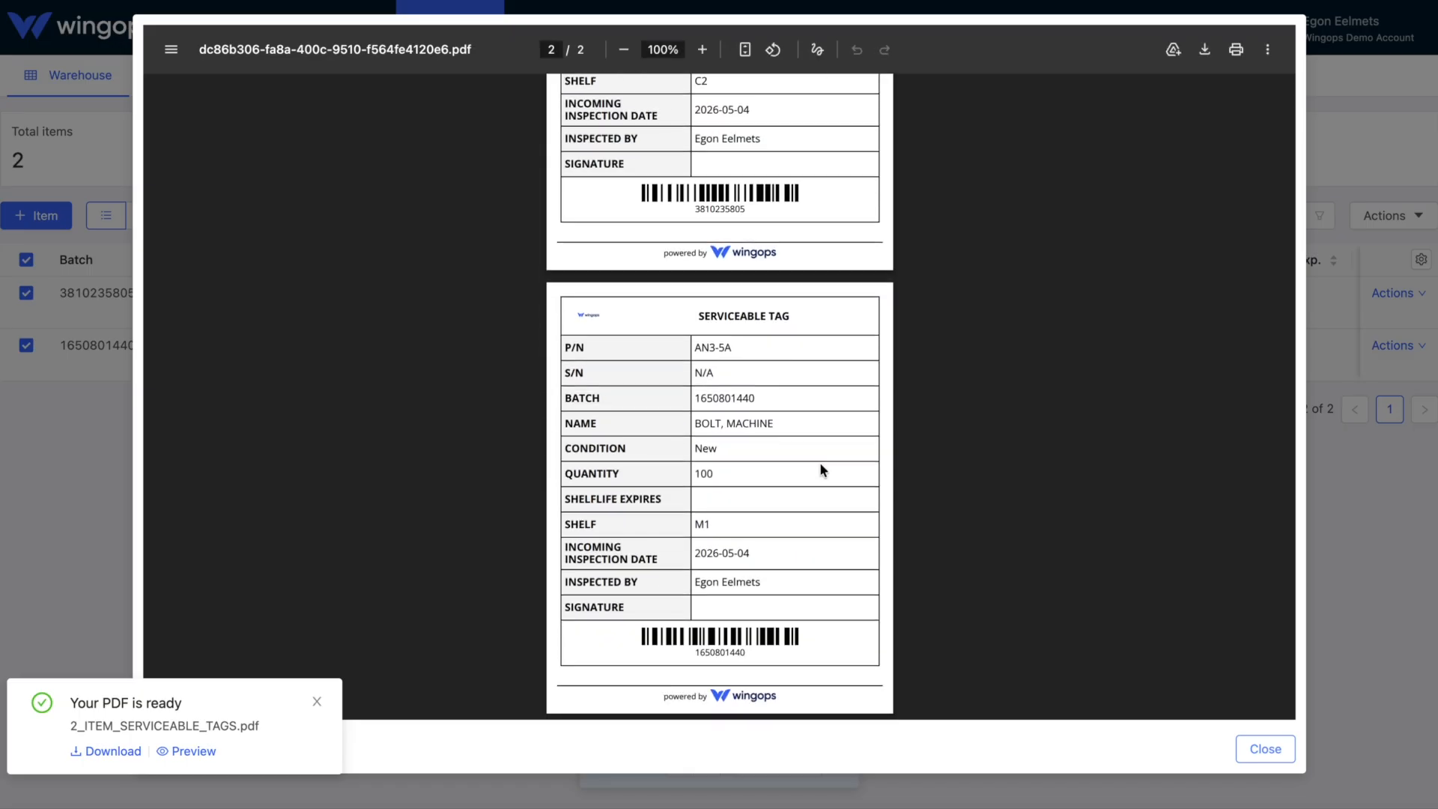
- Close the serviceable tags preview, then clear the selection of both items and the PDF notification
scroll(821, 470, up, 3)
click(1251, 746)
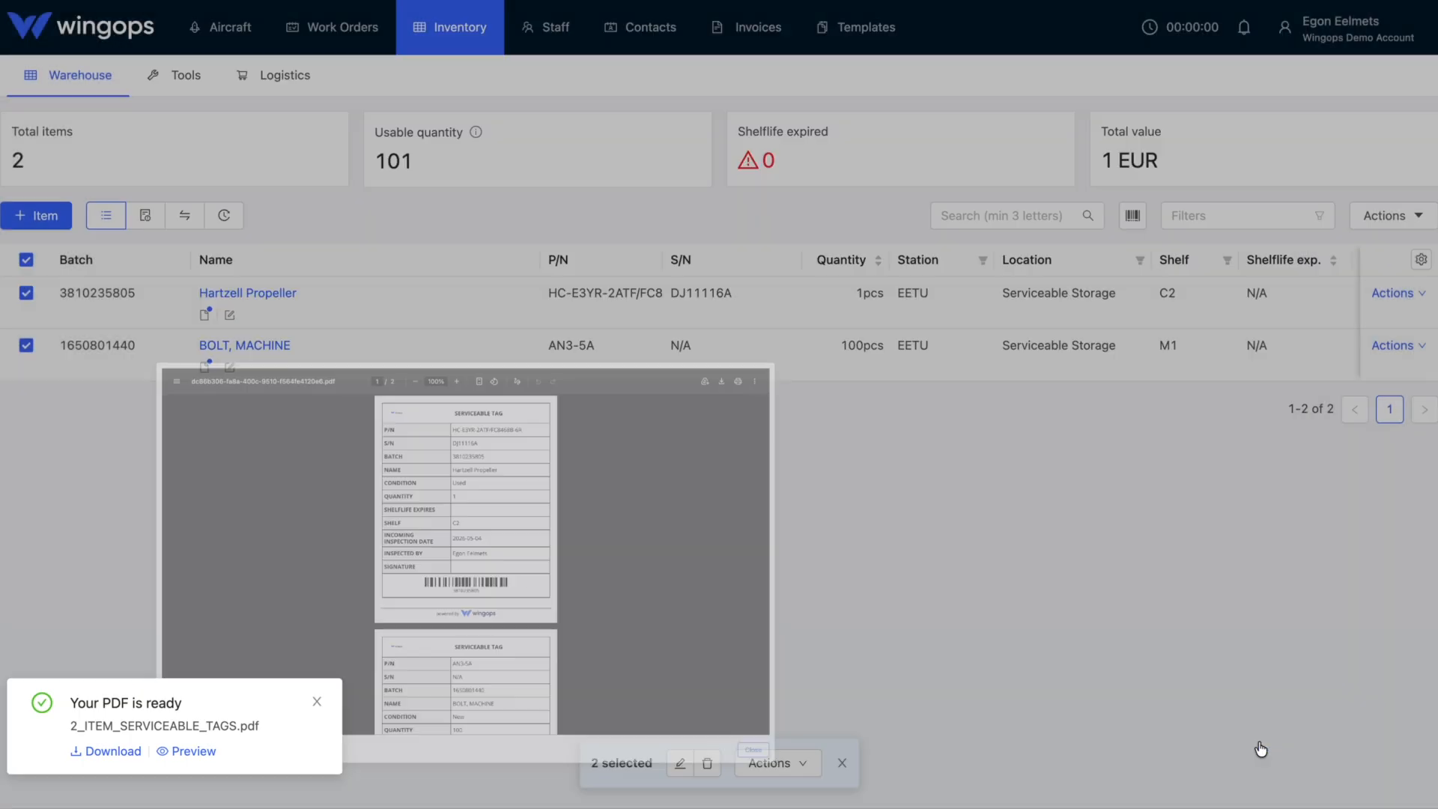
click(801, 764)
click(841, 762)
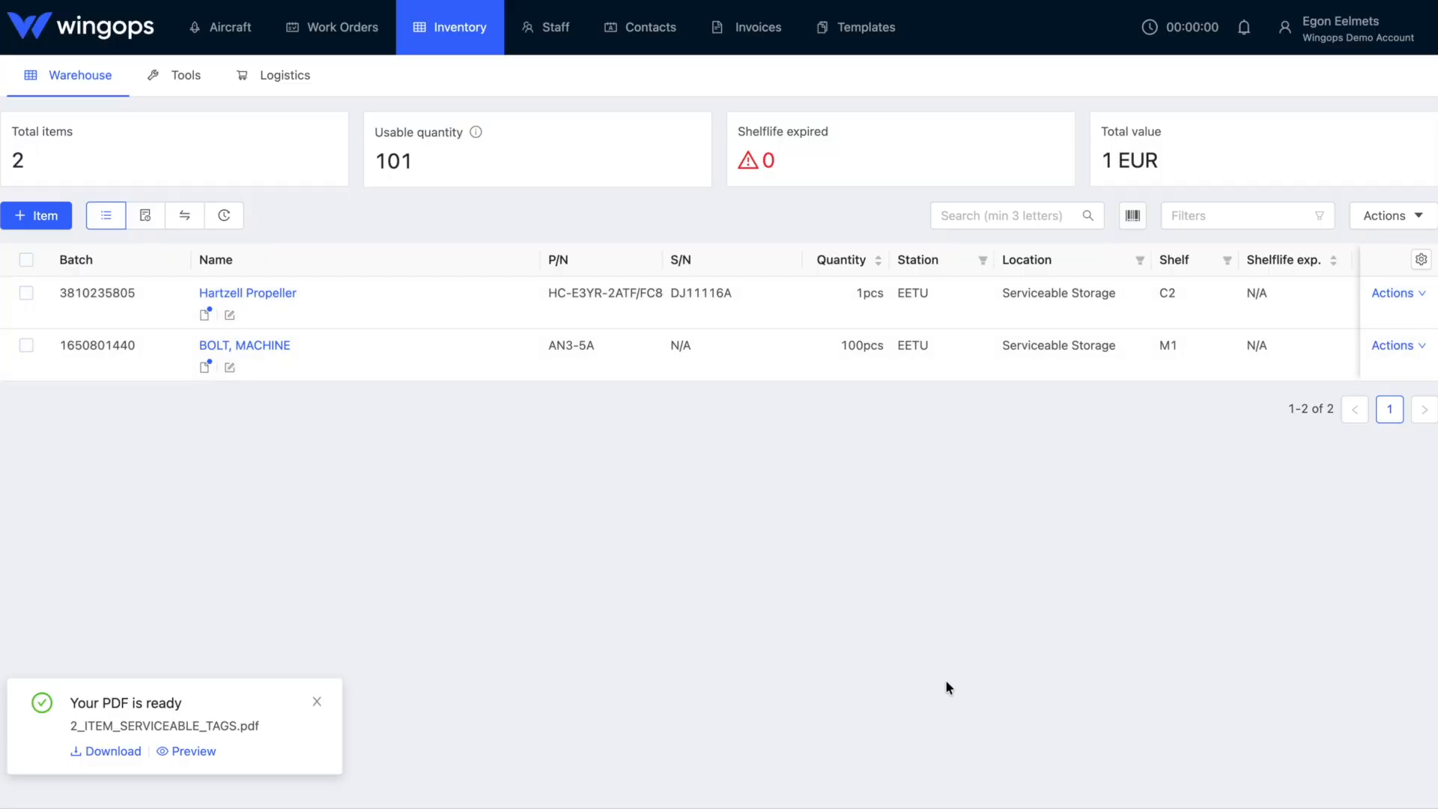
click(317, 701)
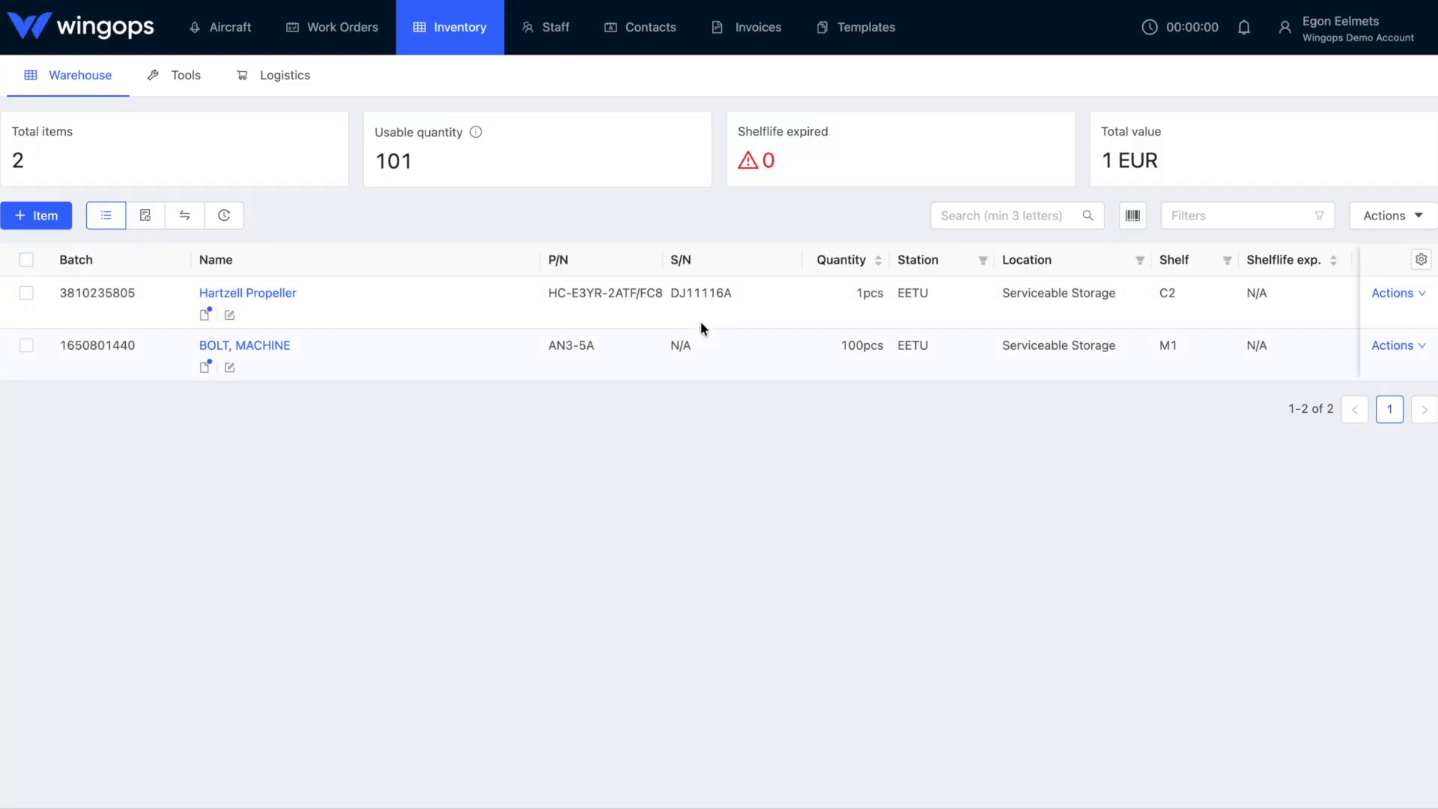
- Narrow the Name column in the warehouse list and review which table columns can be shown
drag(545, 261, 508, 260)
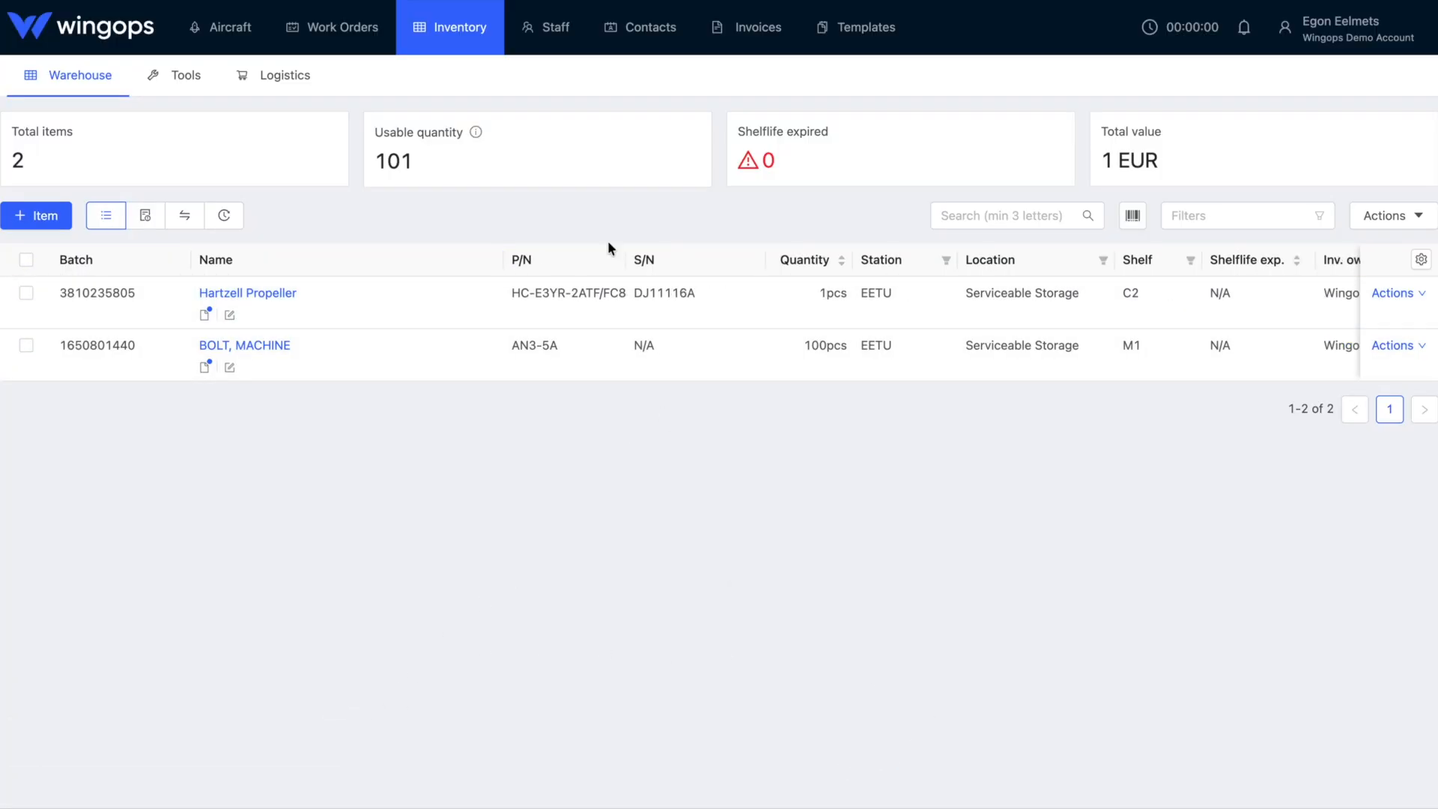
click(1373, 226)
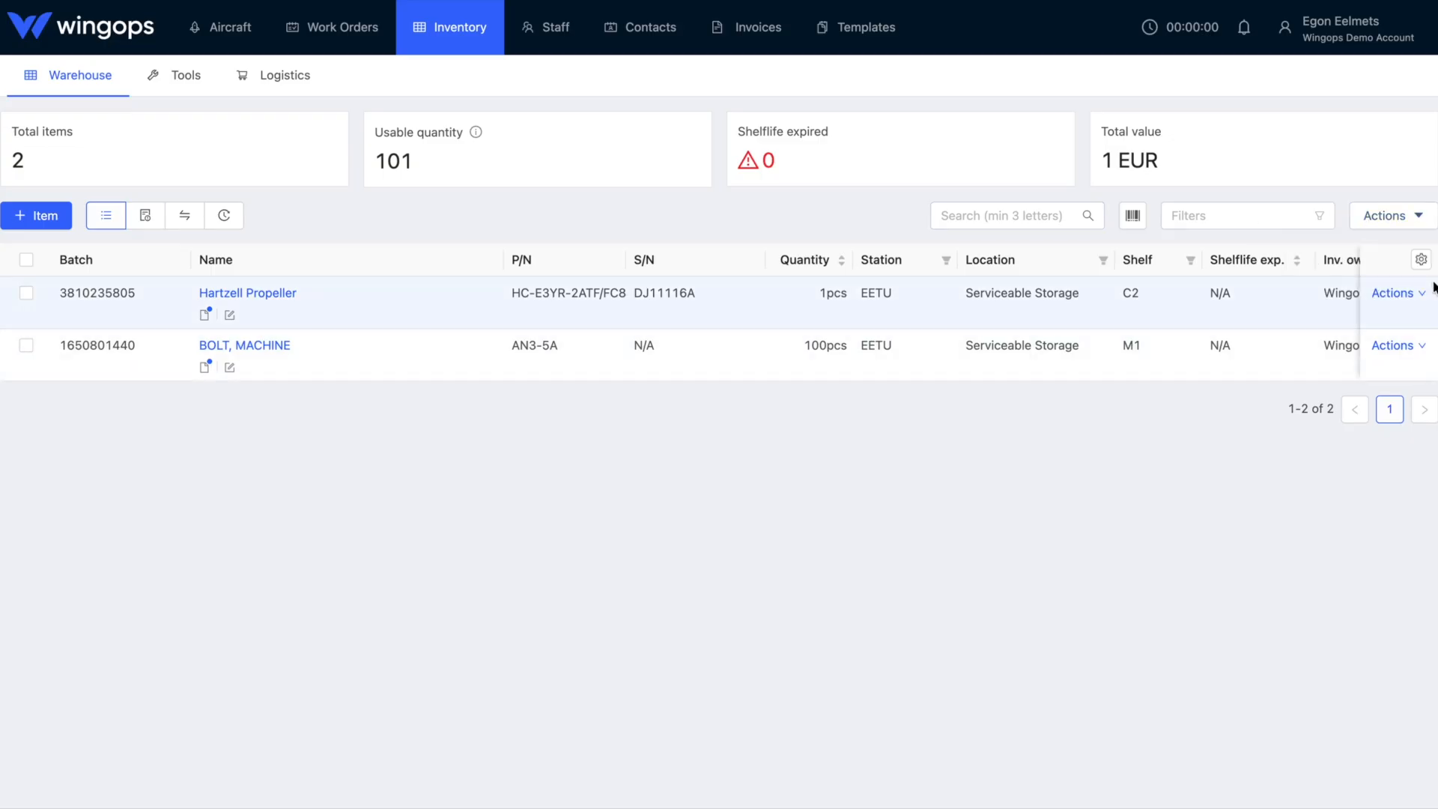
click(1421, 260)
scroll(847, 469, down, 3)
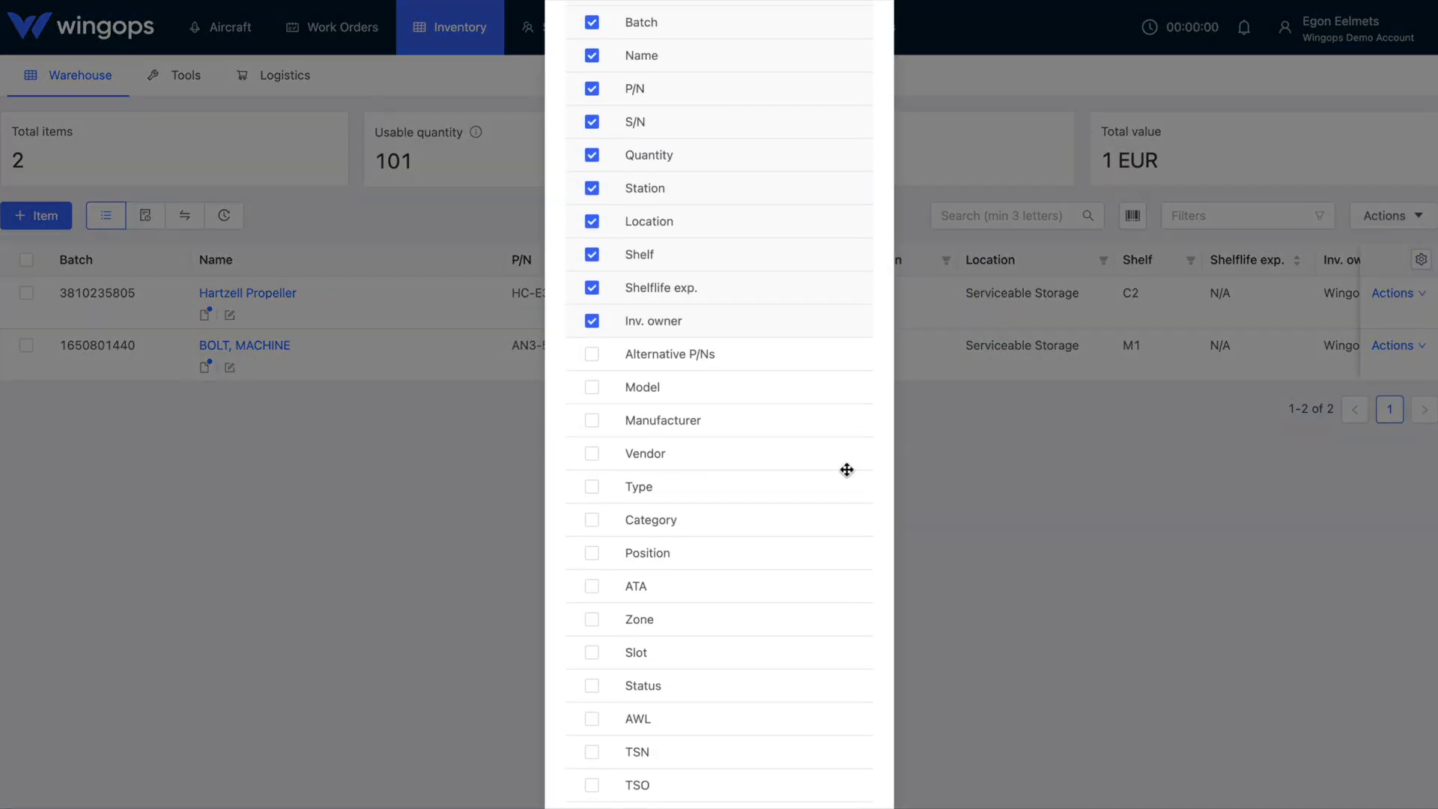
mouse_move(719, 353)
mouse_down()
mouse_move(718, 322)
mouse_move(719, 349)
mouse_up()
scroll(744, 483, down, 10)
click(851, 765)
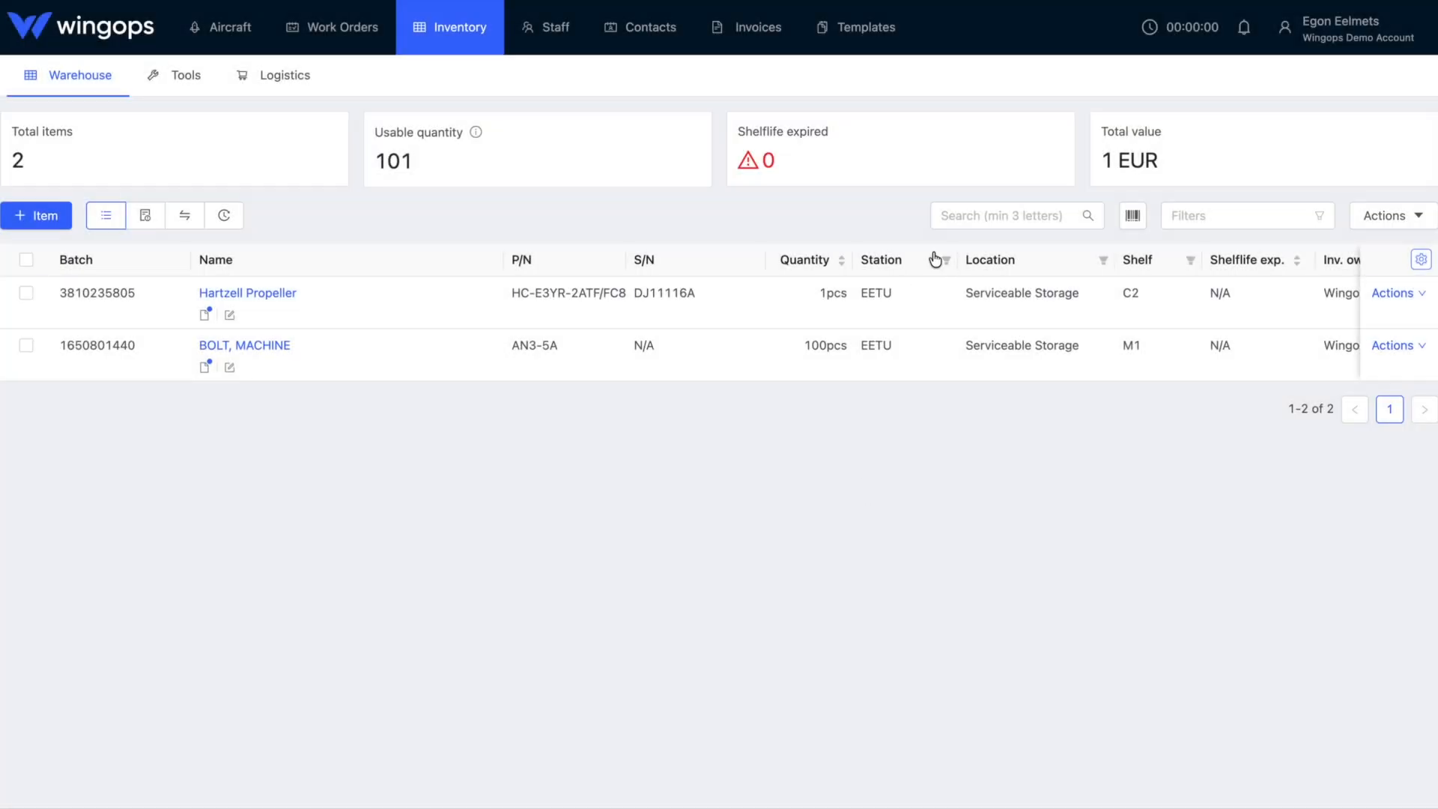
- Sort the warehouse list by quantity in ascending order and check the Location filter without applying it
click(842, 262)
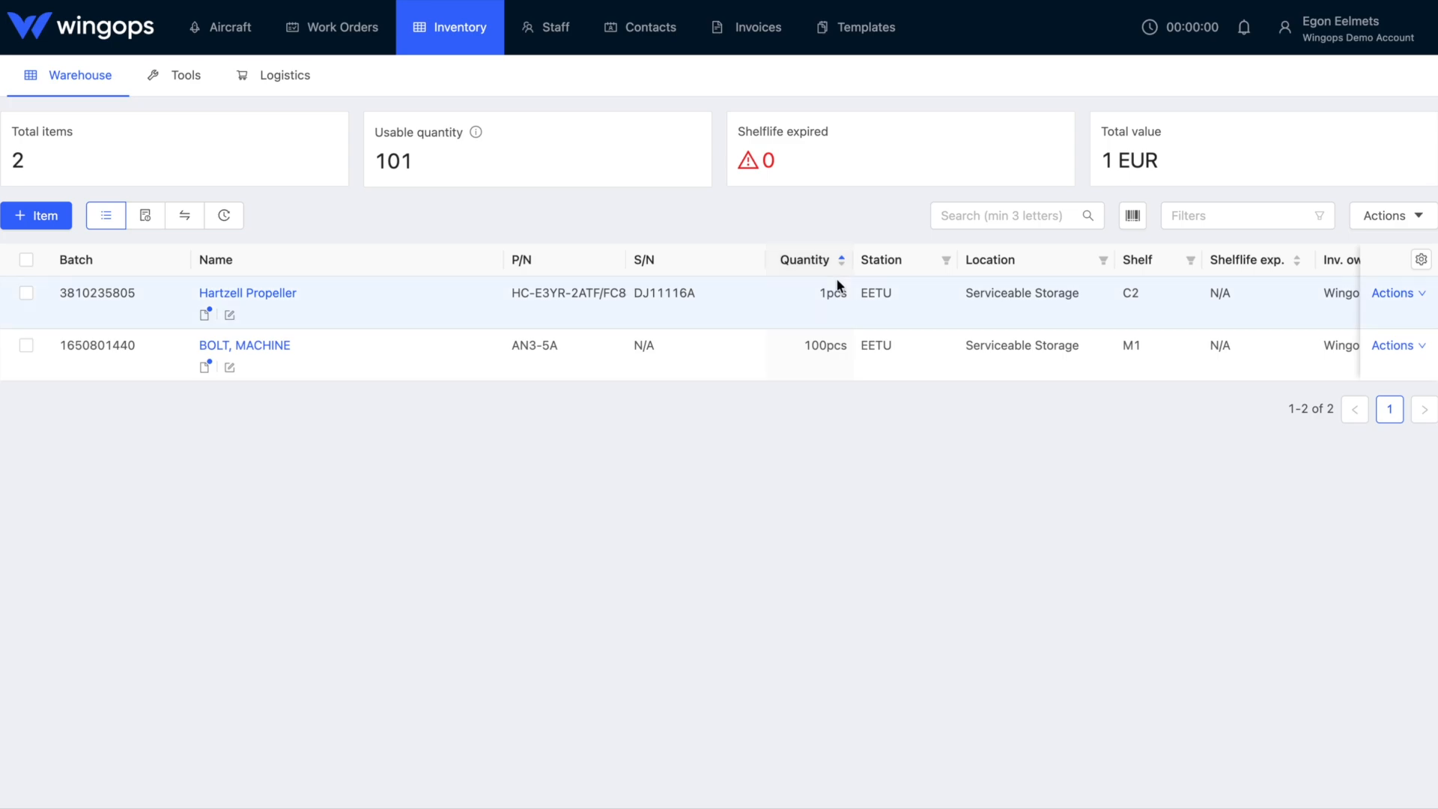
click(1103, 262)
click(1026, 510)
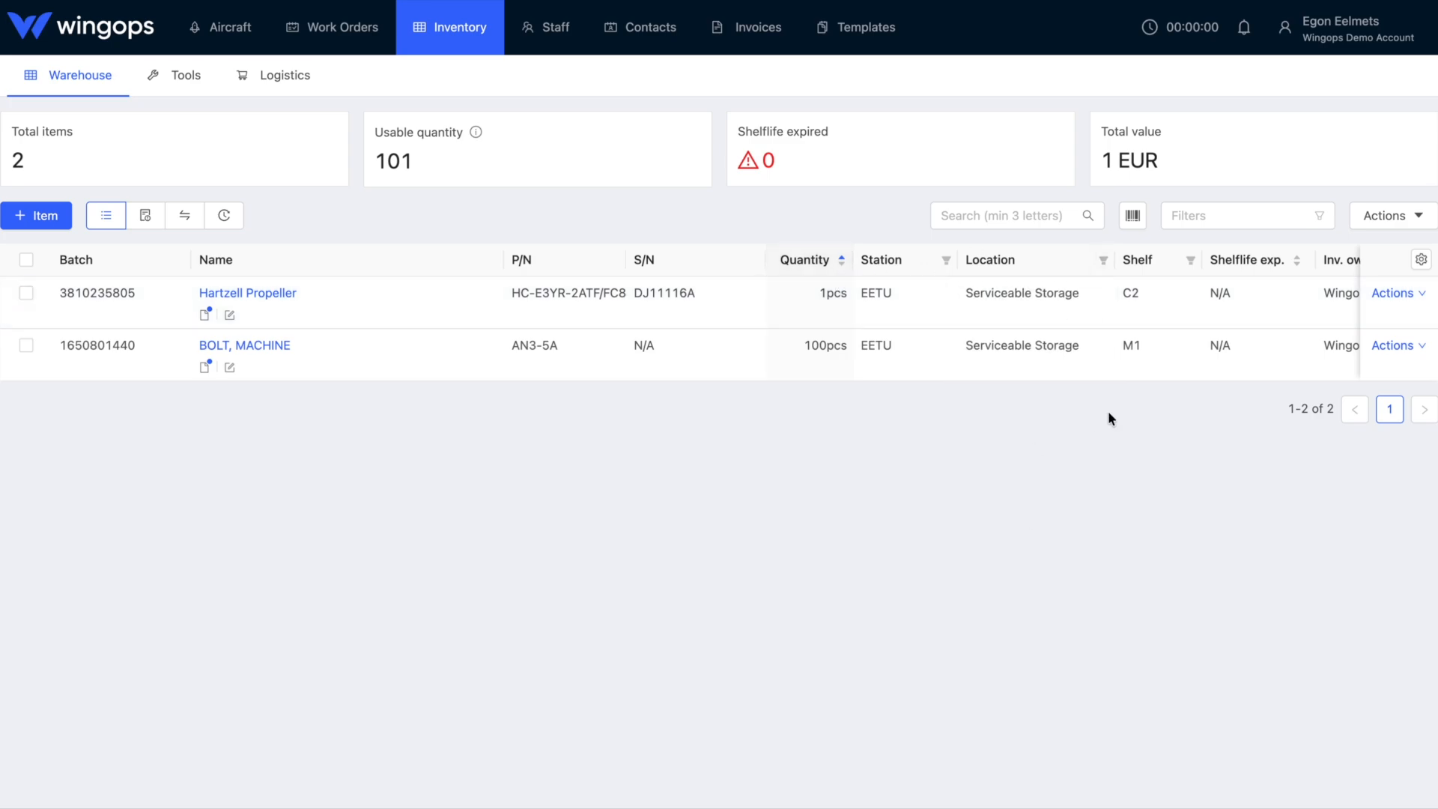
- Open the Inventory settings and review the warehouse's item locations, shelf locations, units and item conditions
click(1339, 32)
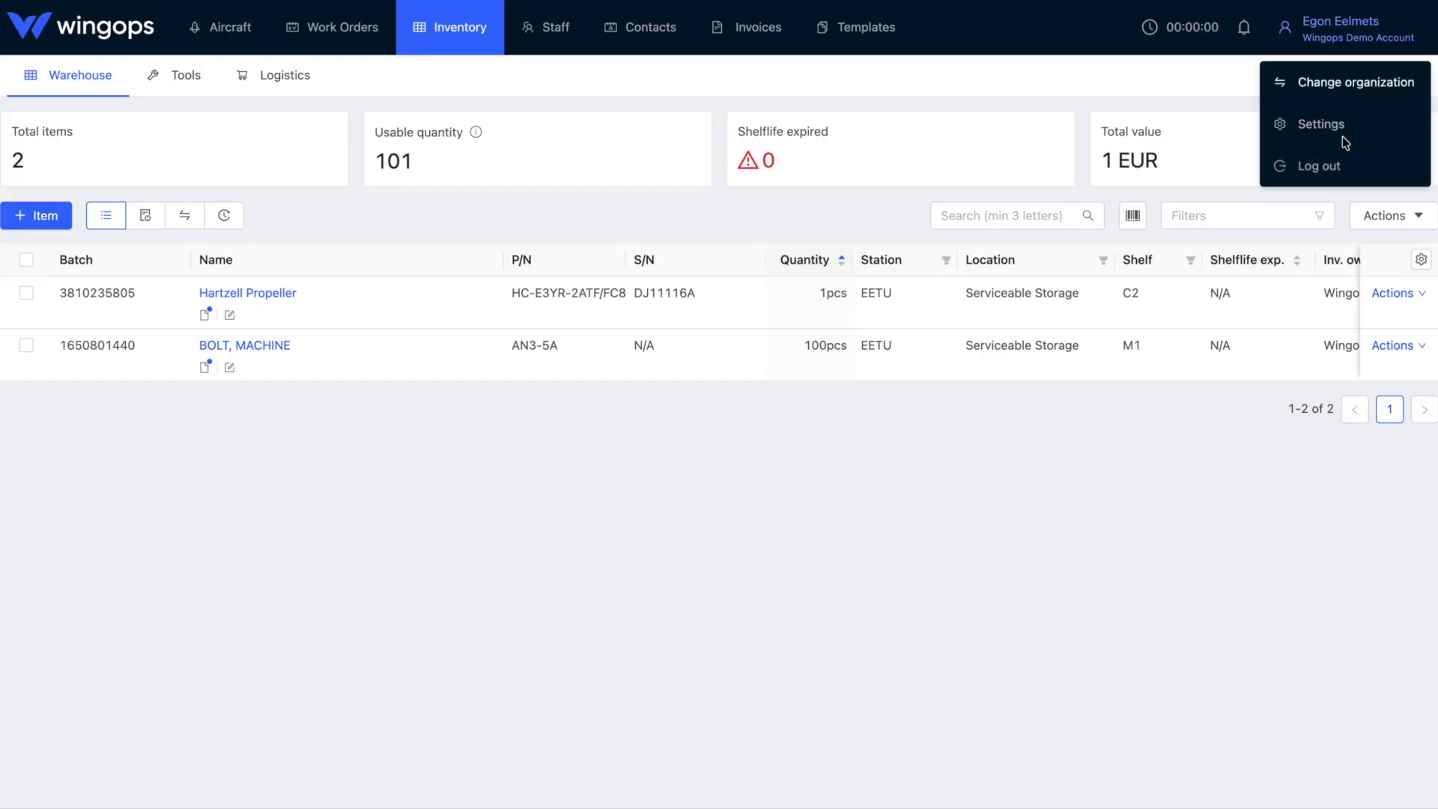
click(1325, 127)
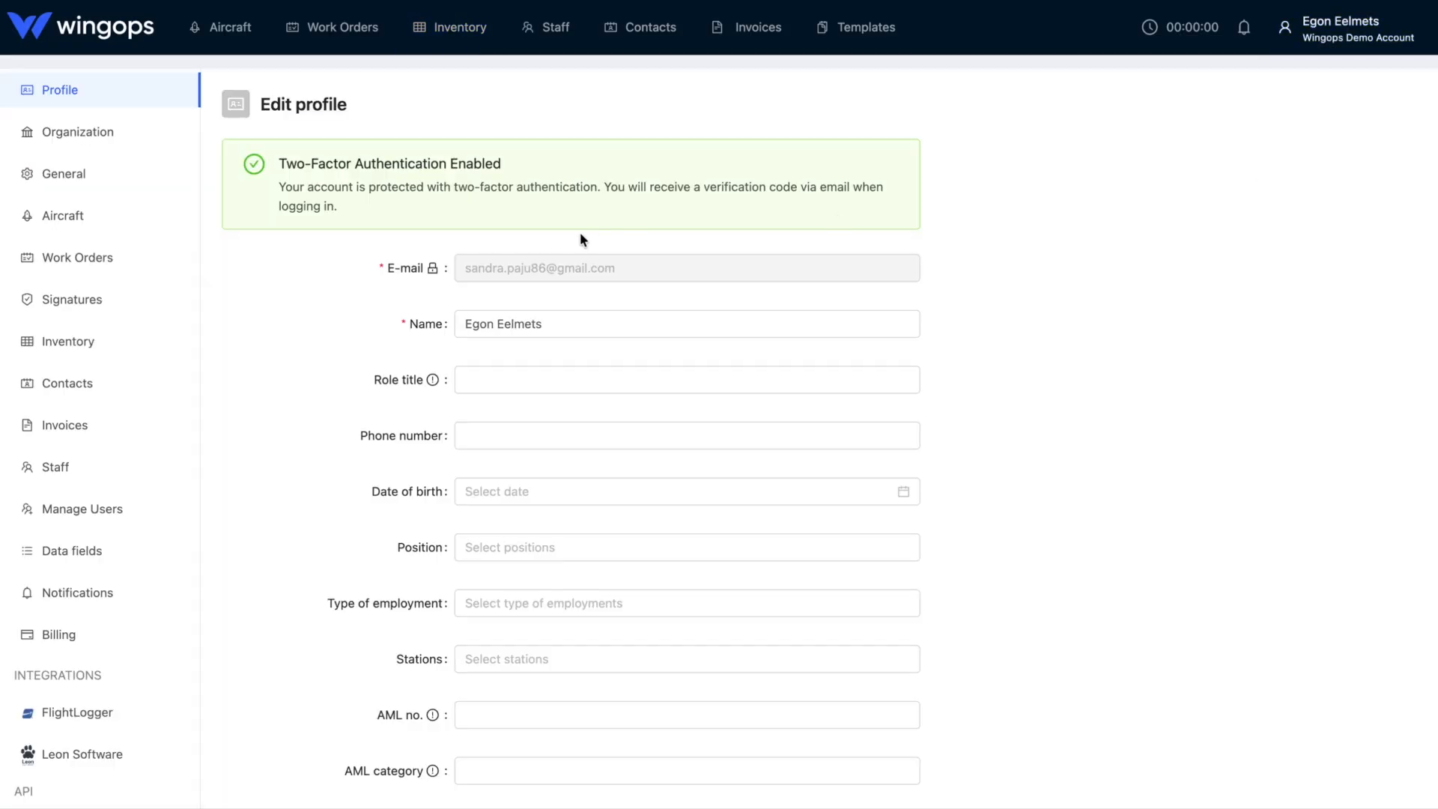
click(75, 344)
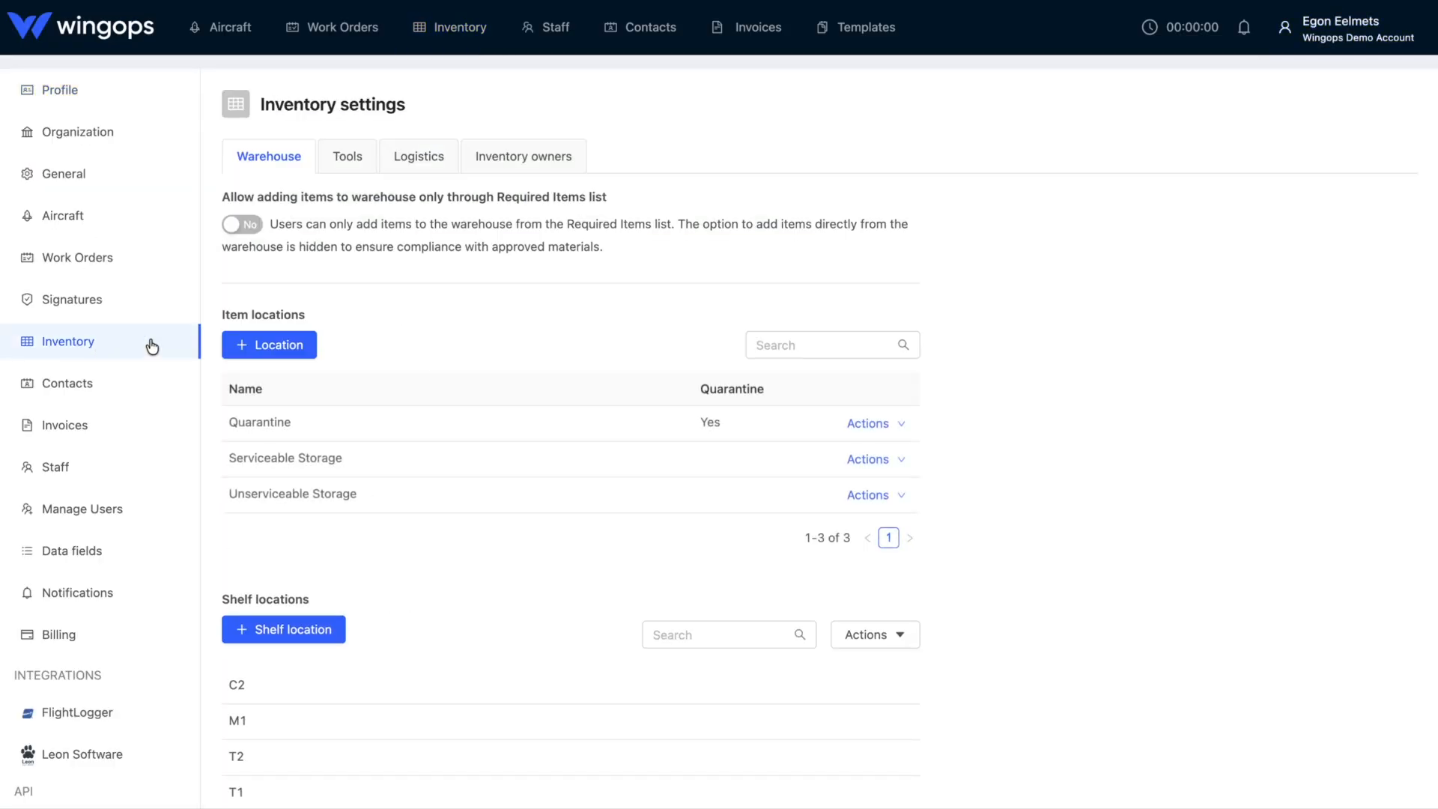
scroll(575, 464, down, 2)
scroll(574, 459, down, 15)
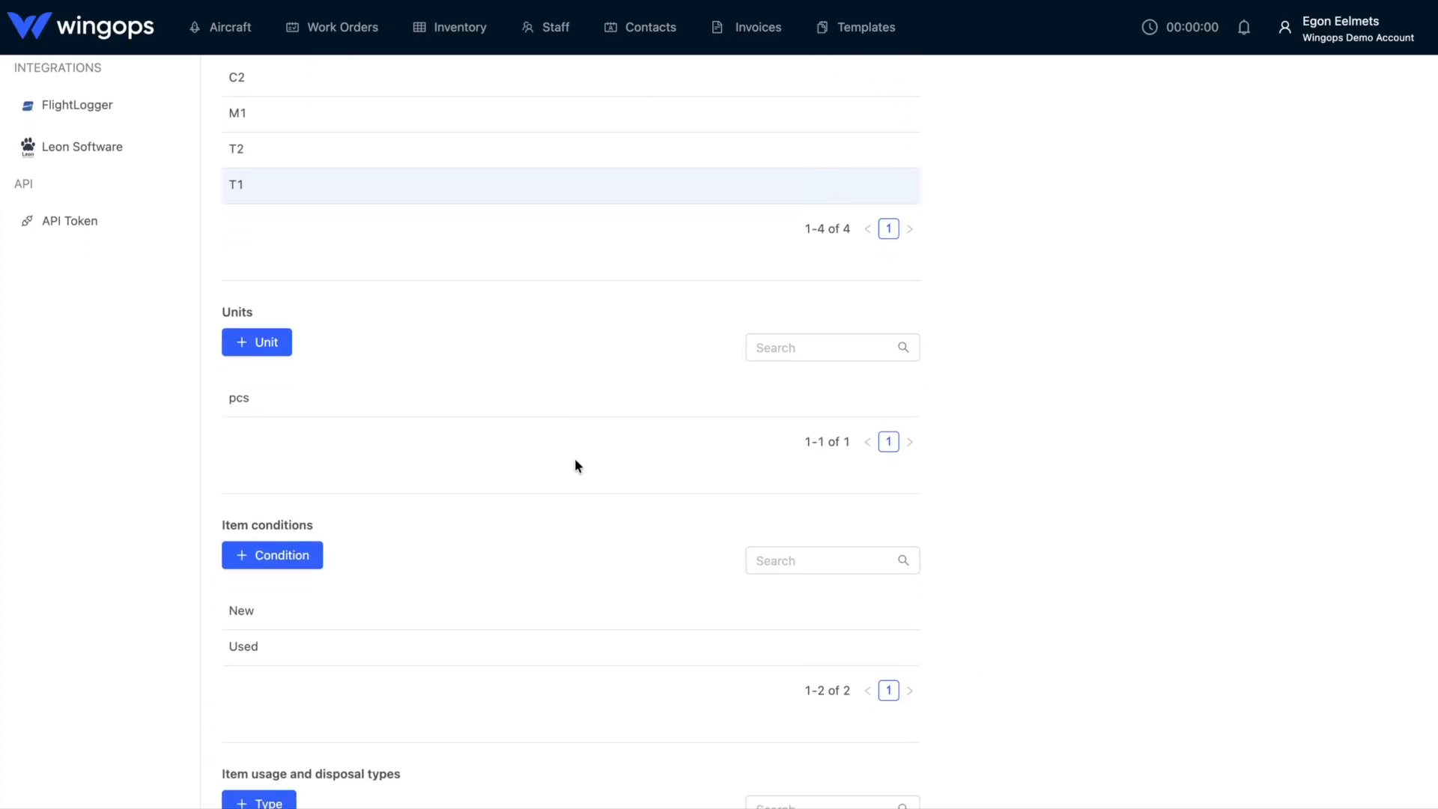
click(409, 302)
- Examine the PDF titles, widths, fields and footers for the serviceable and unserviceable tags in the warehouse settings
scroll(481, 348, down, 1)
scroll(480, 345, down, 5)
click(378, 566)
scroll(379, 569, down, 10)
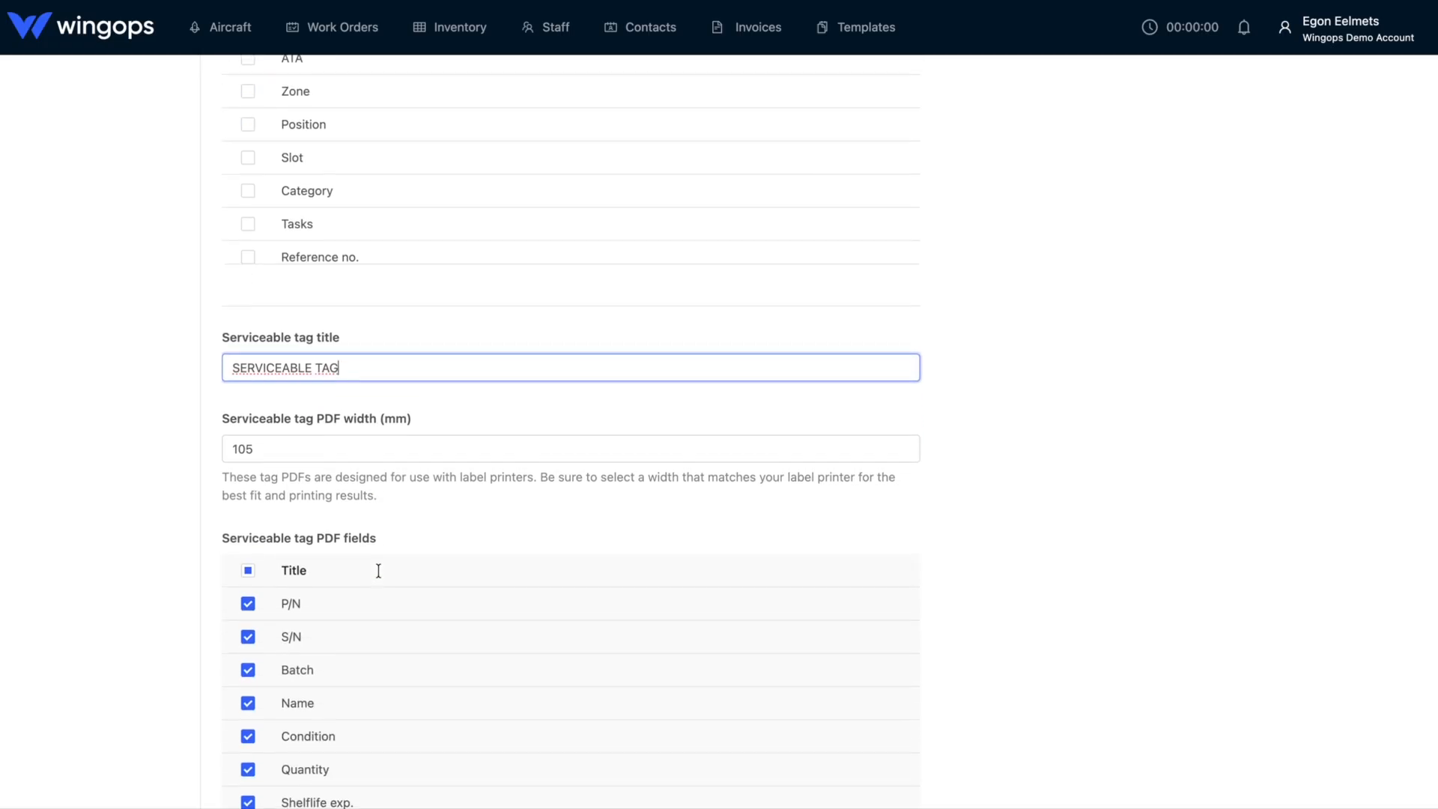
scroll(912, 608, down, 5)
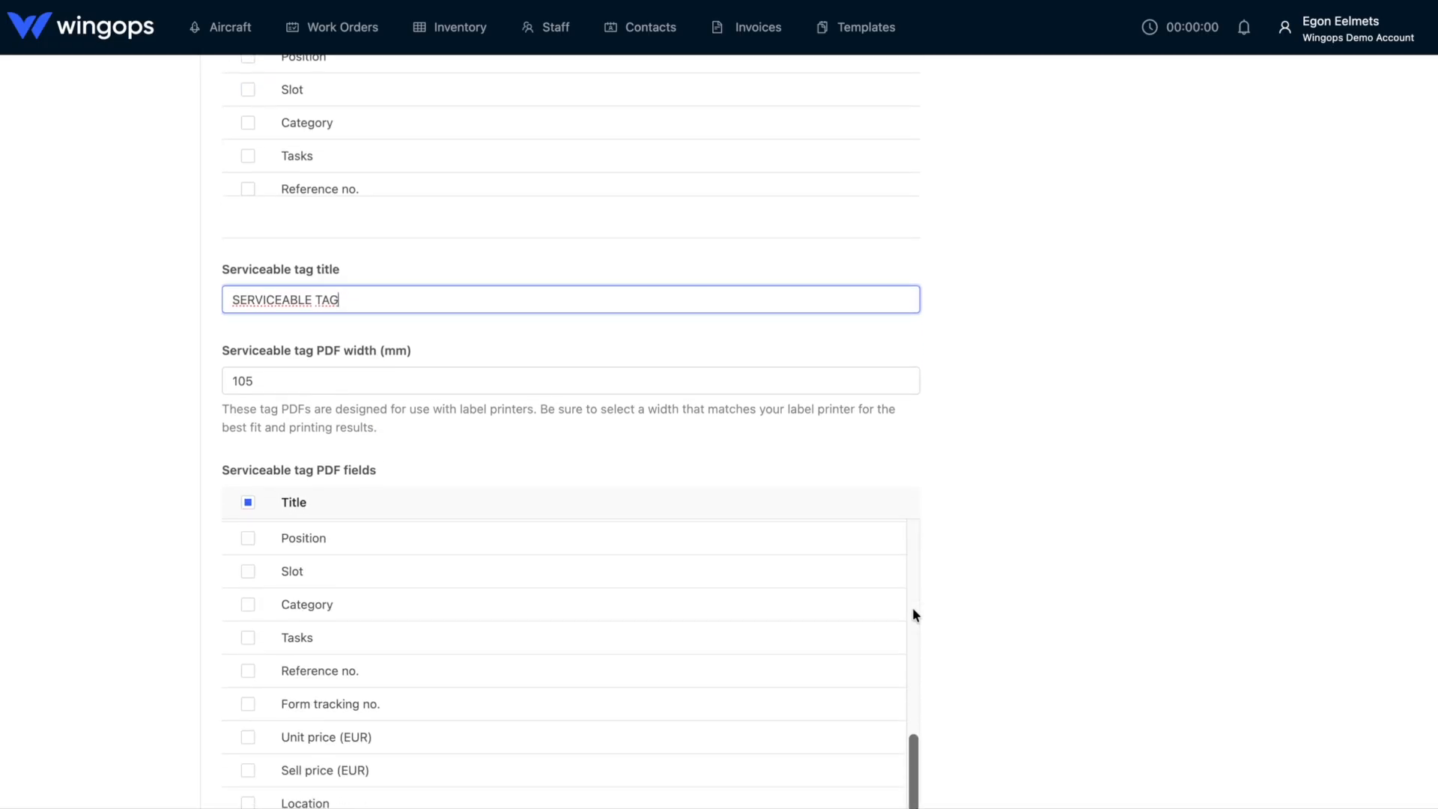
scroll(973, 558, down, 4)
scroll(974, 556, down, 11)
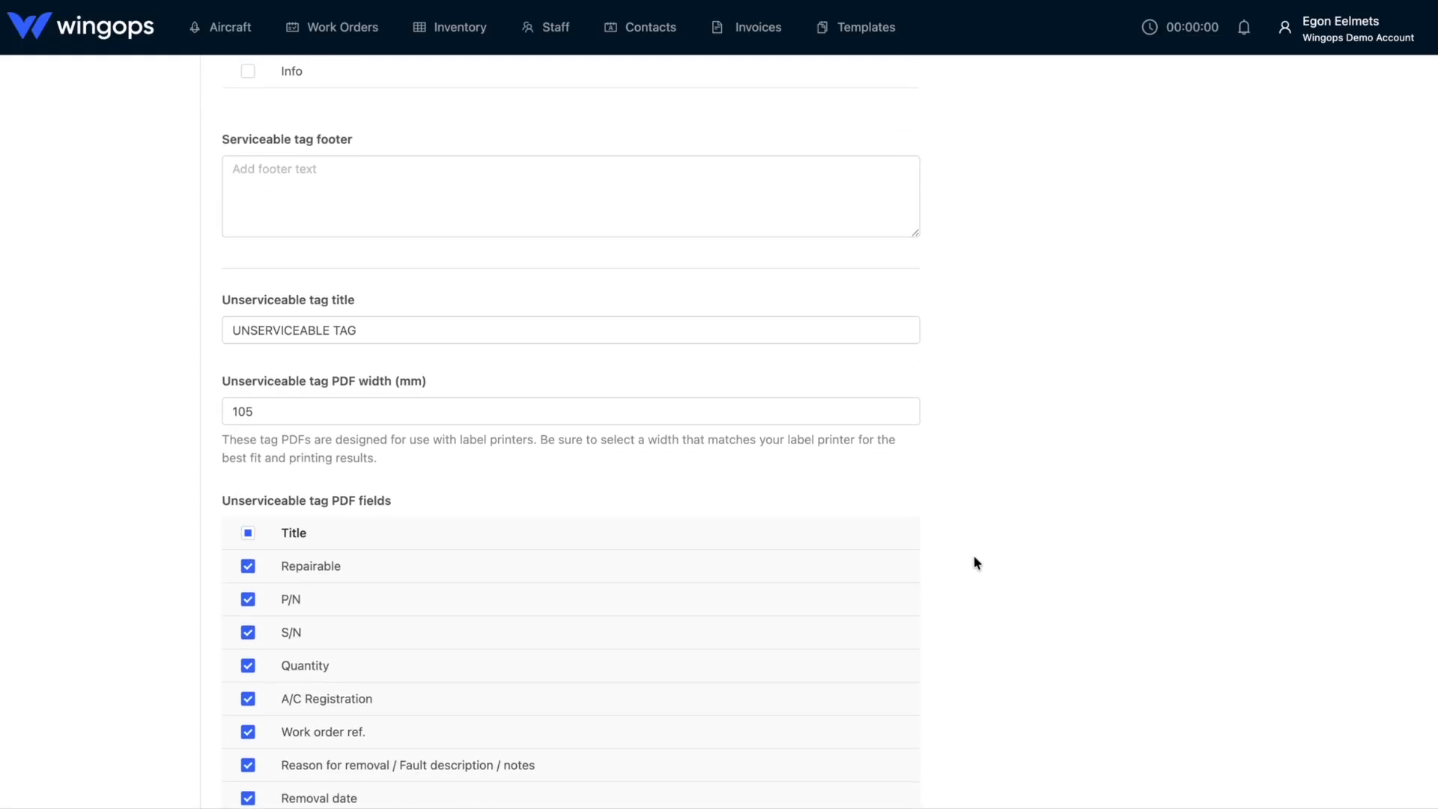
scroll(761, 443, down, 10)
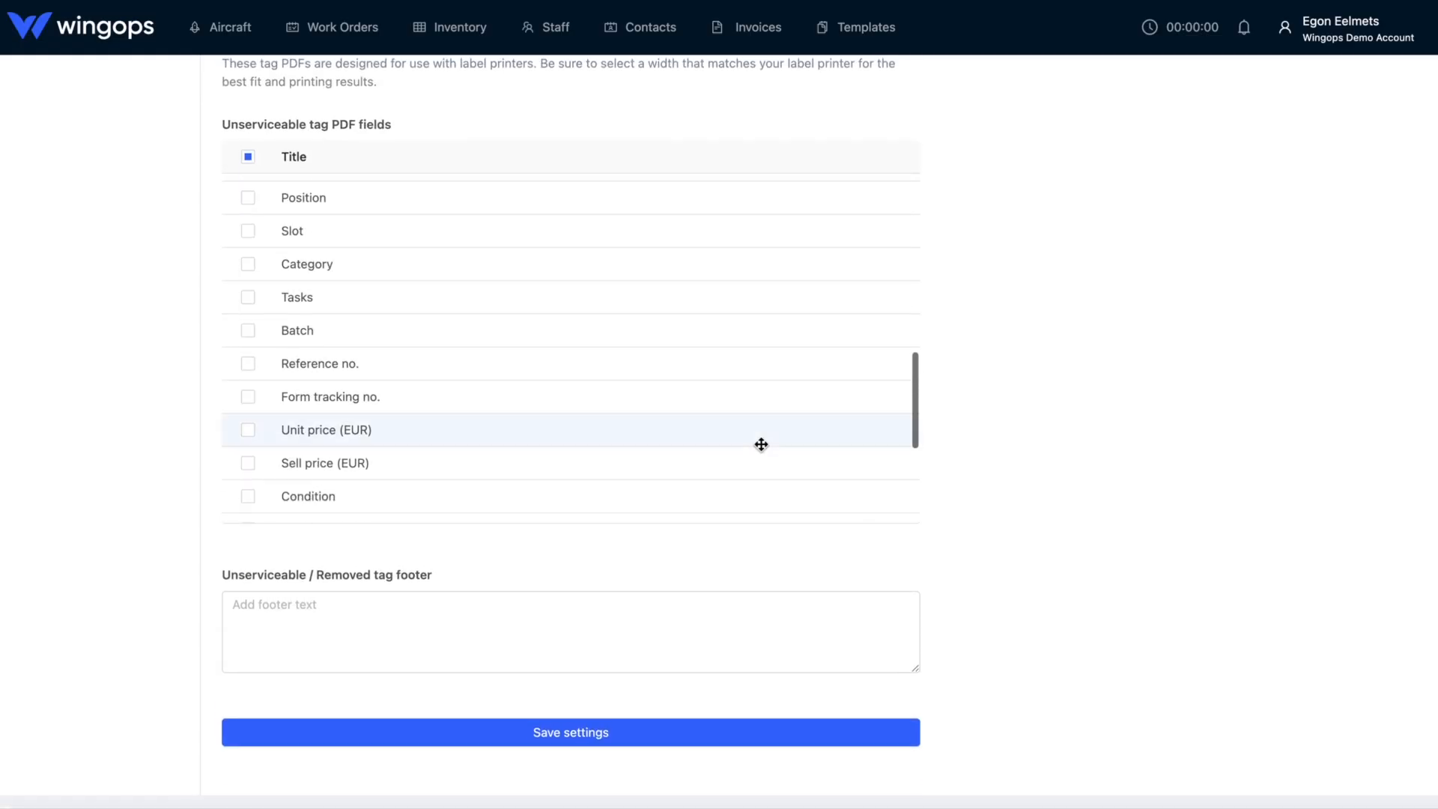
- Open the Data fields settings for inventory materials and components
scroll(761, 443, up, 10)
scroll(1108, 372, up, 20)
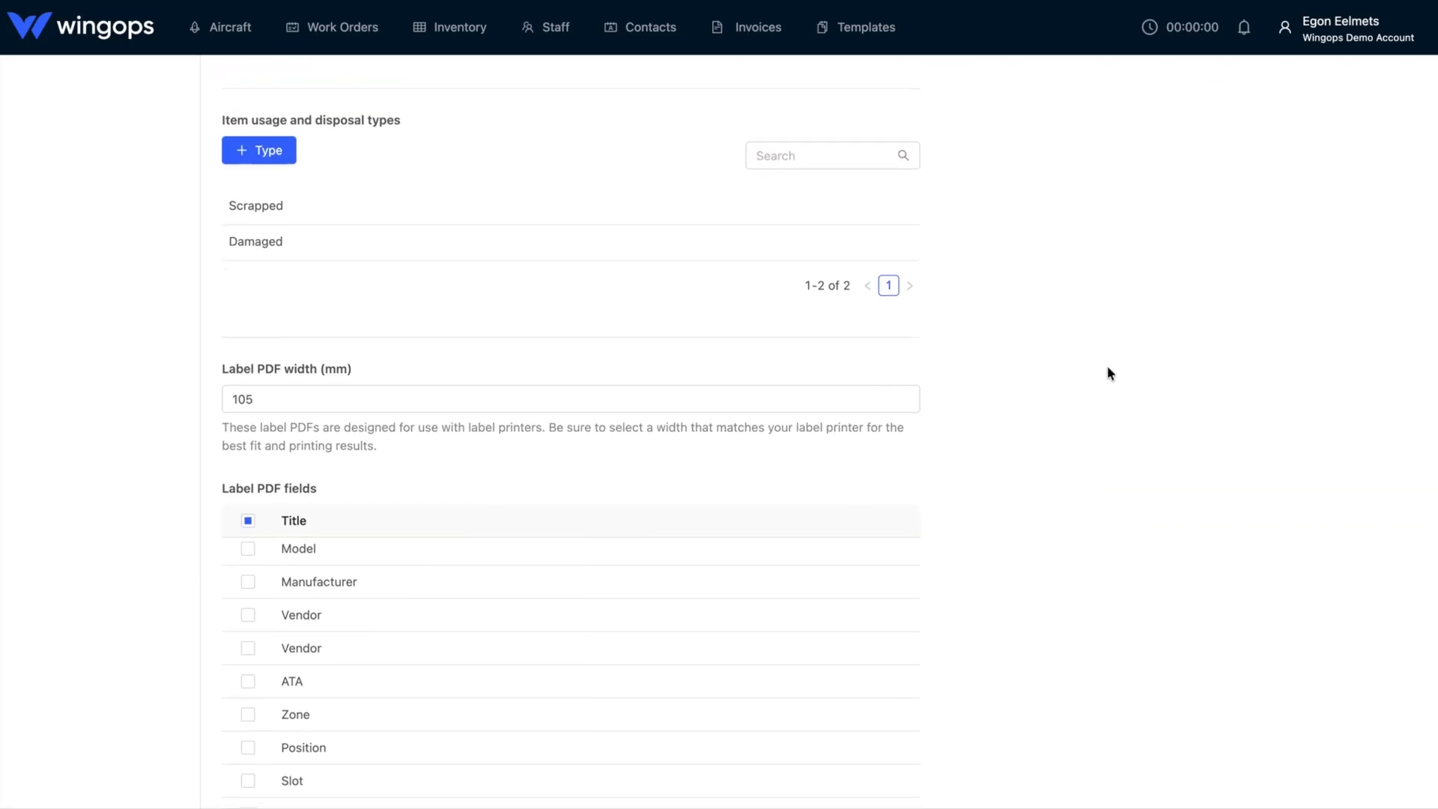
scroll(1108, 372, up, 7)
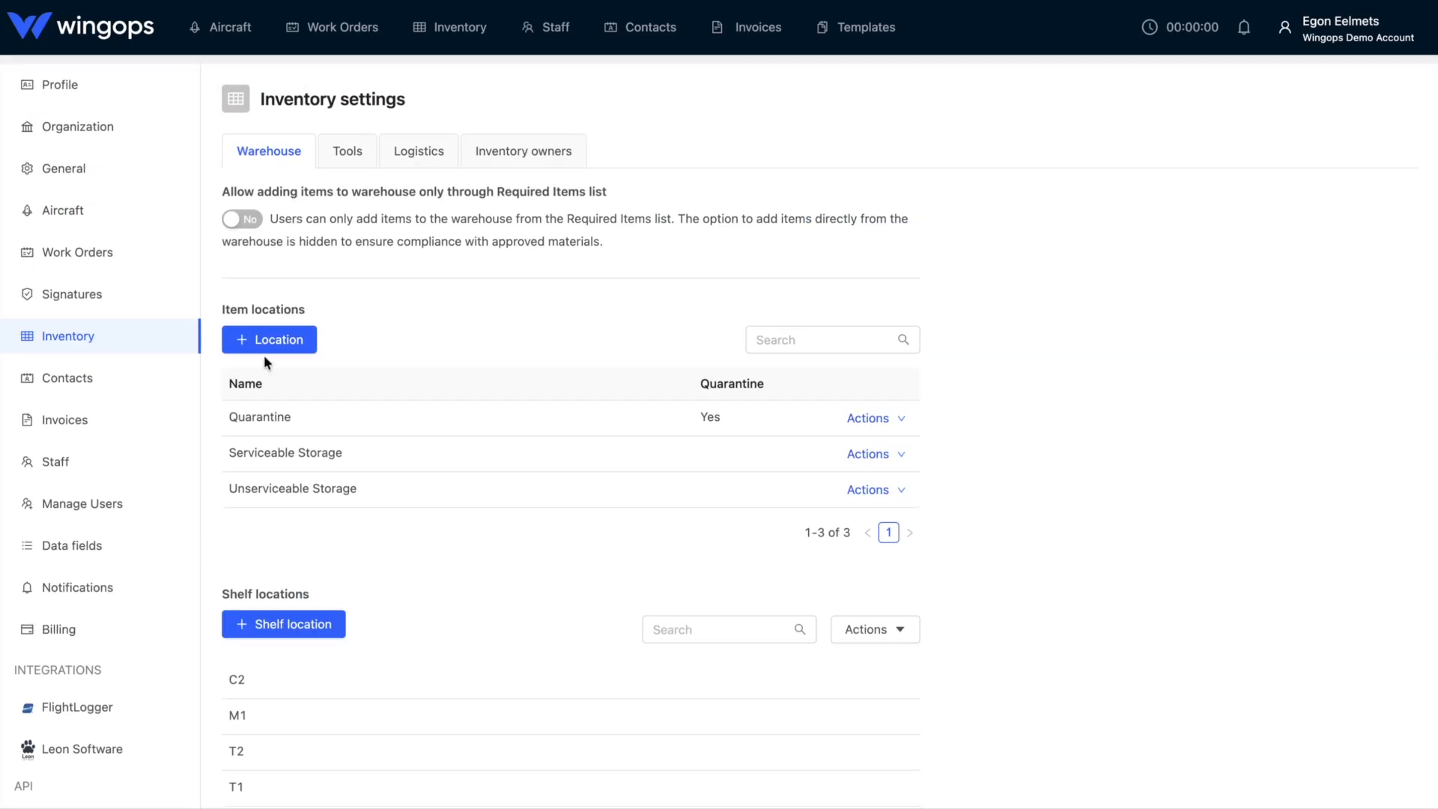
click(85, 551)
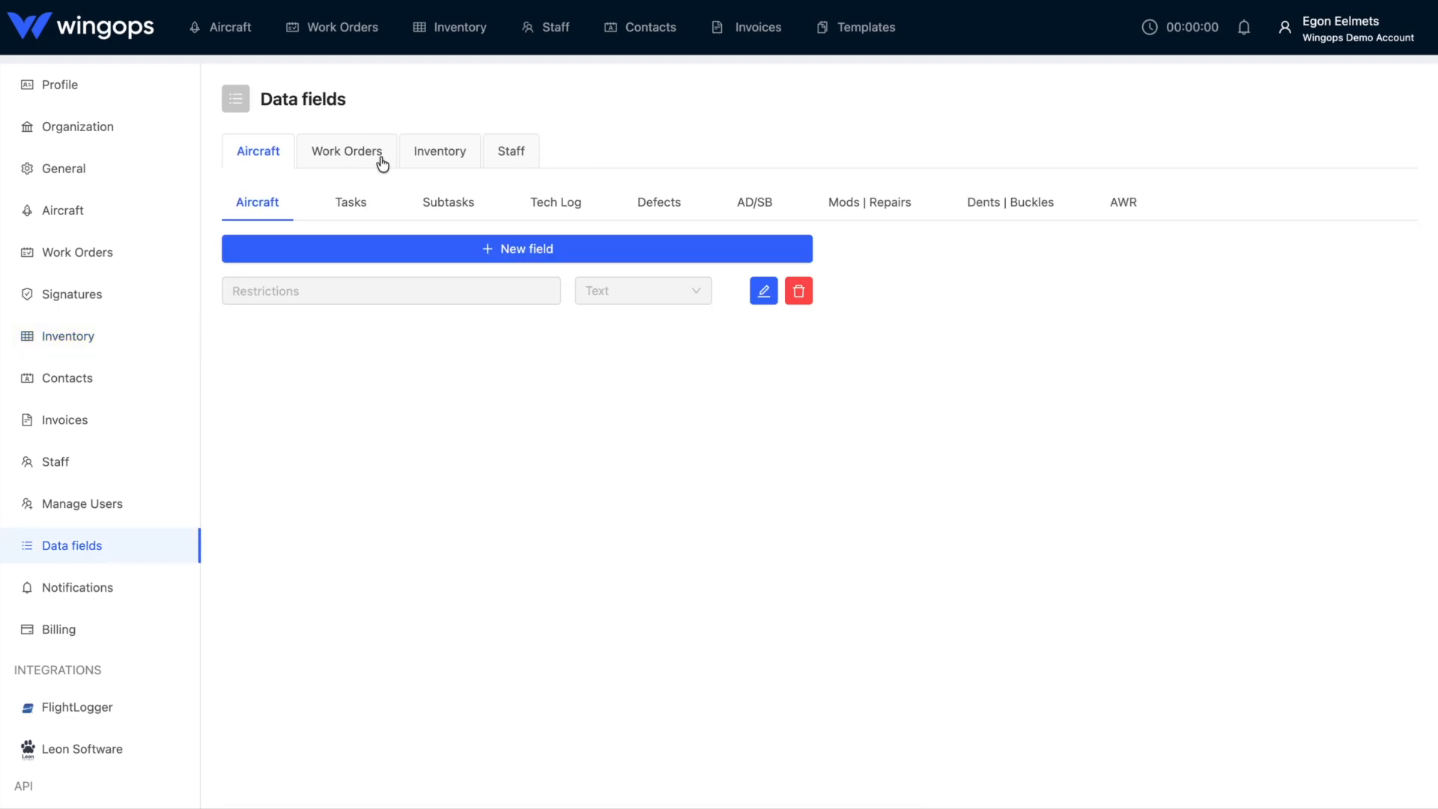
click(440, 152)
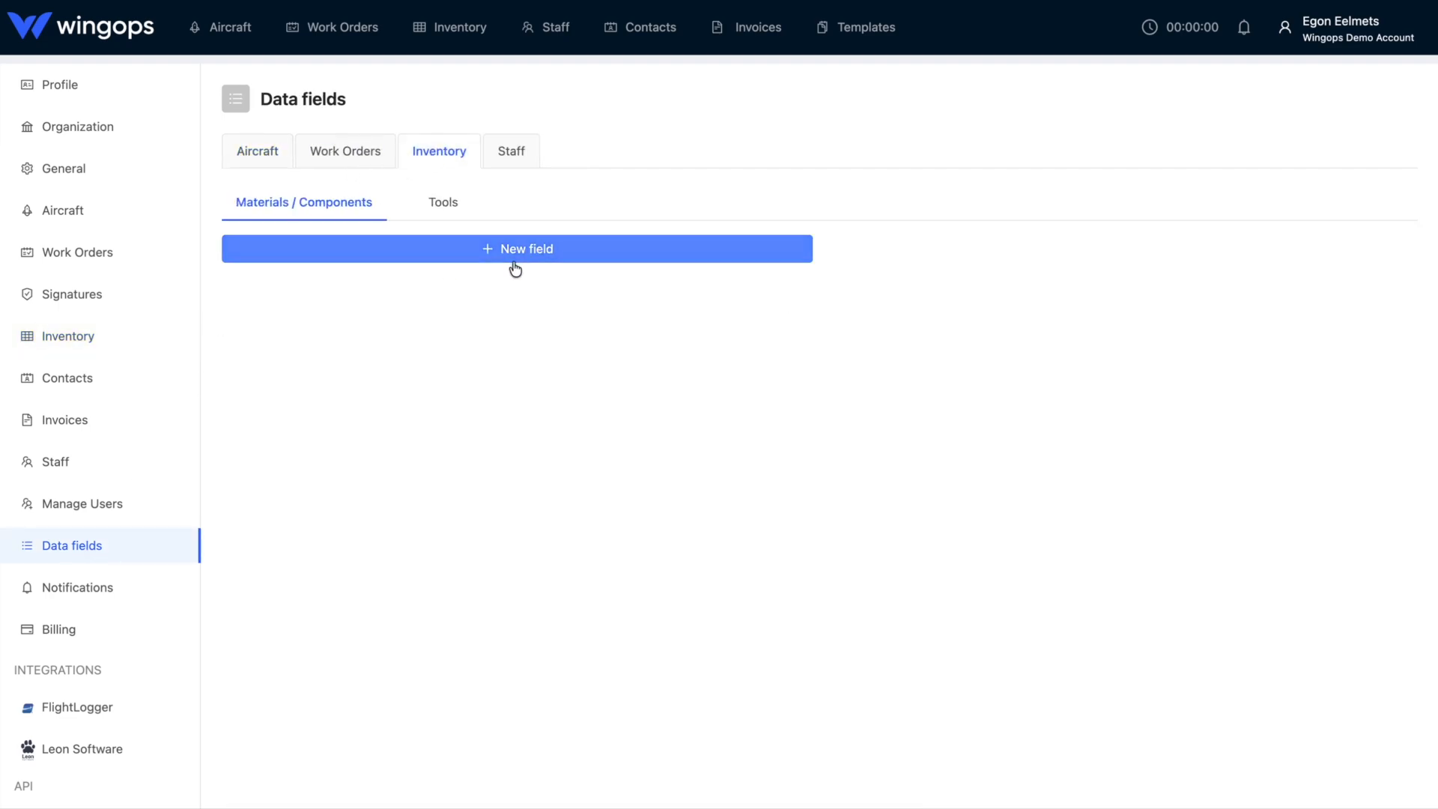